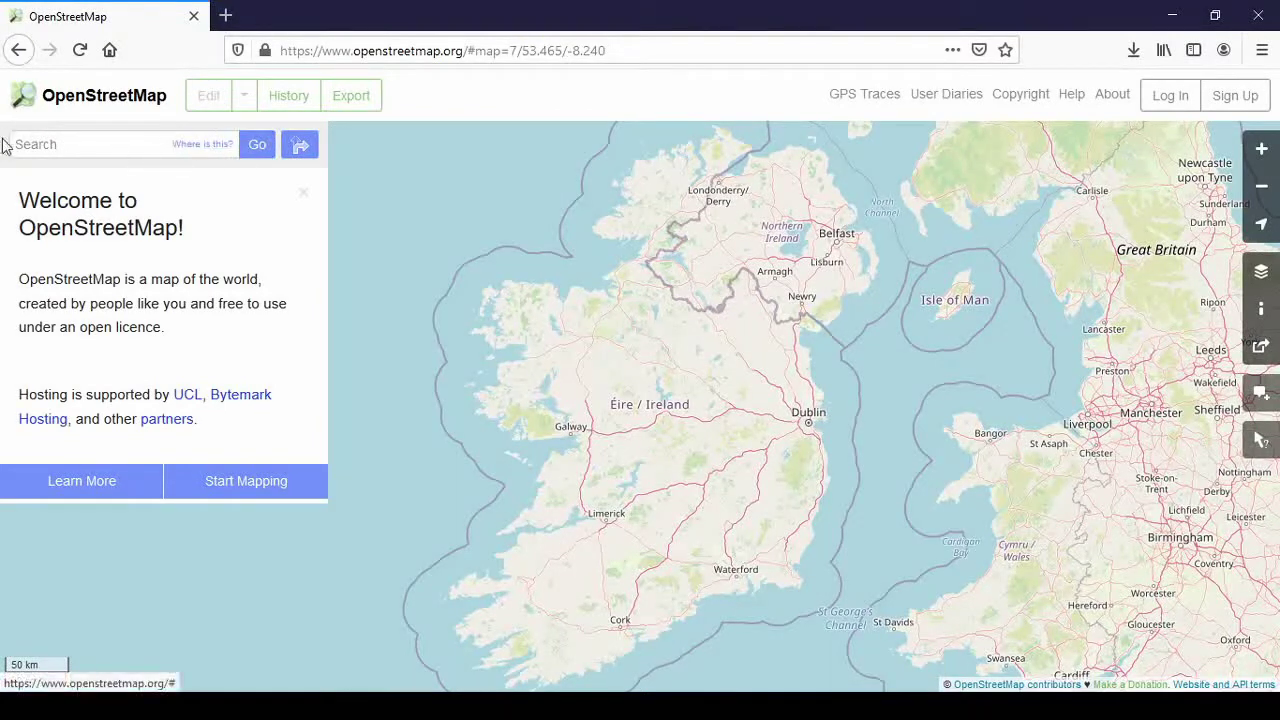
- Search the map for Ballingarry and look through the list of matching places
text(Ballingarry)
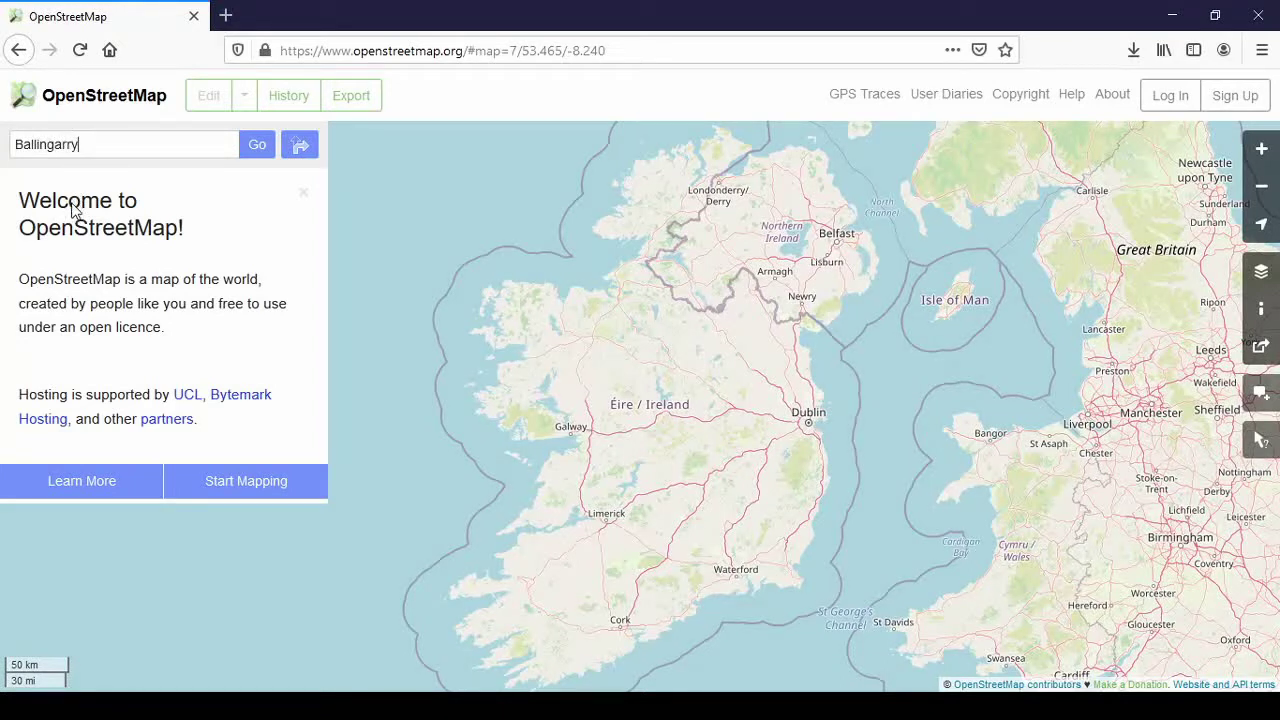
click(258, 147)
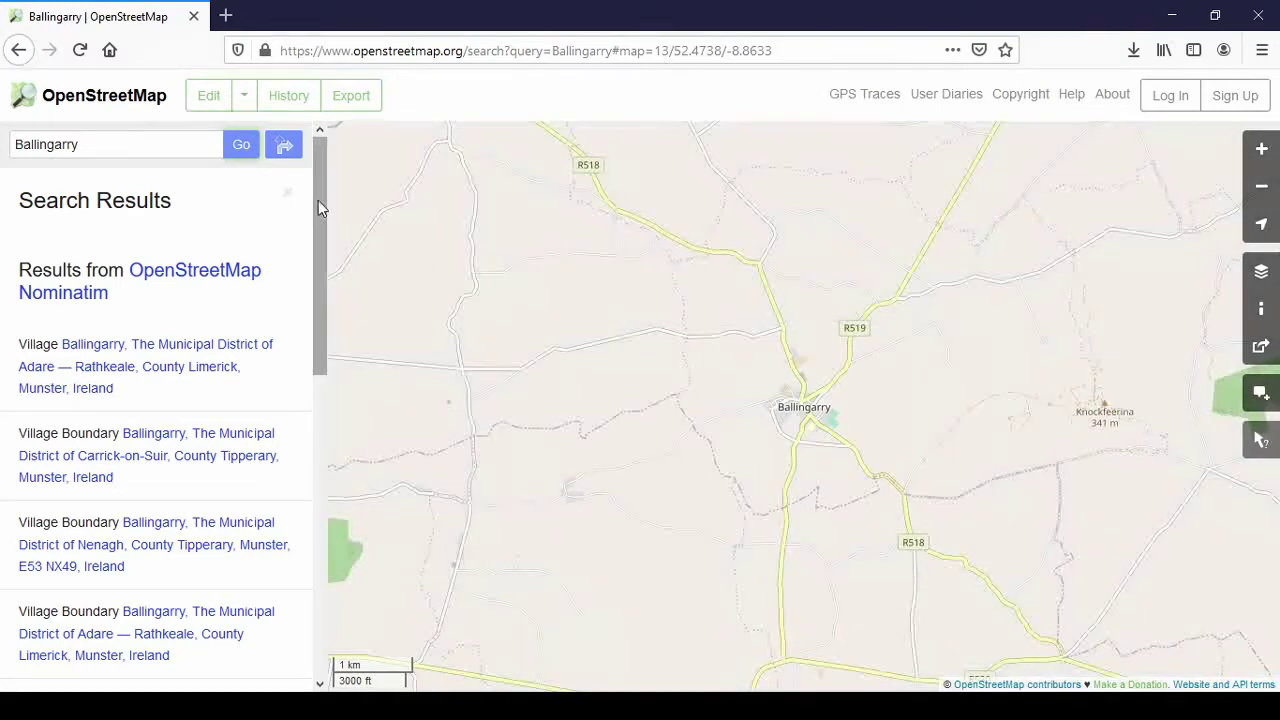
drag(322, 206, 183, 345)
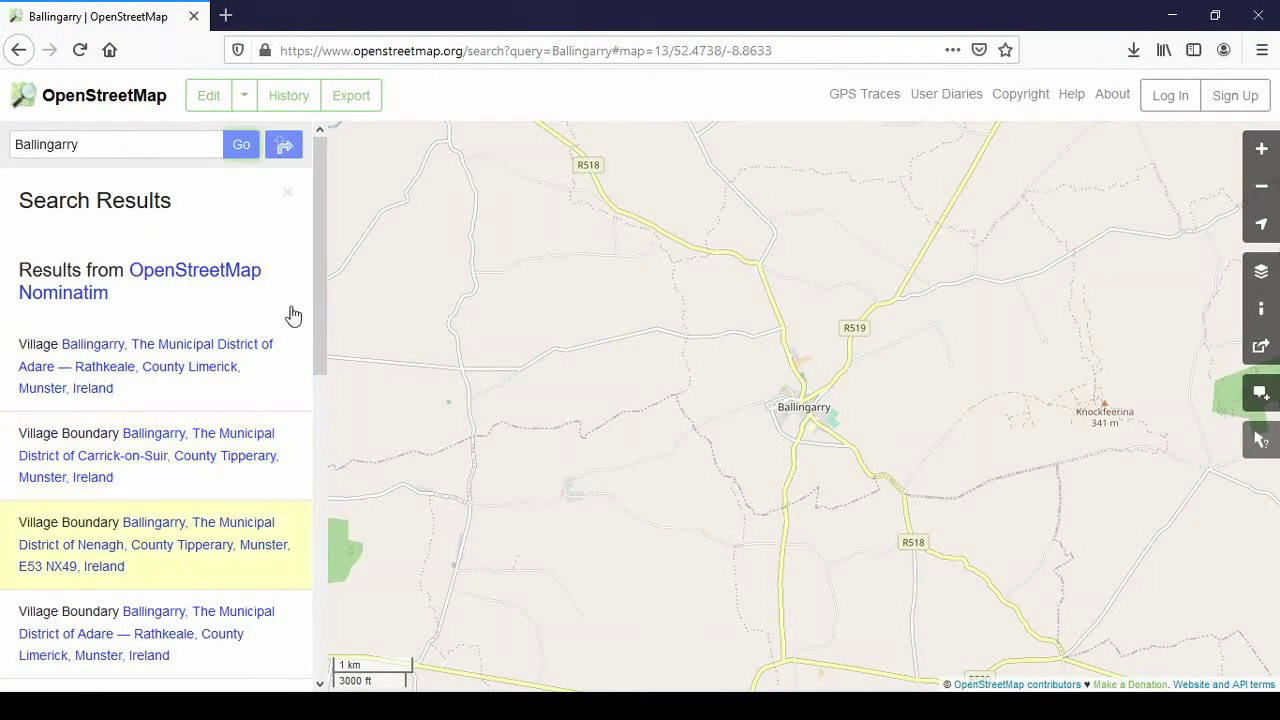
scroll(322, 260, down, 3)
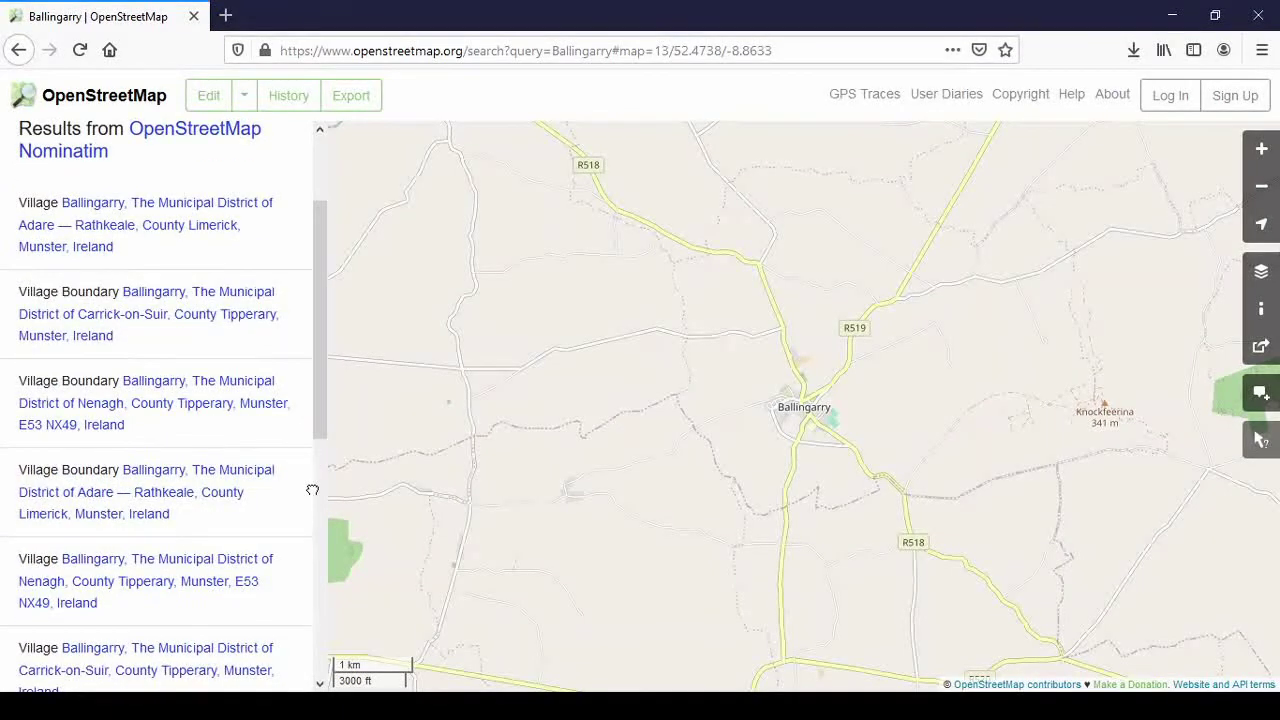
drag(317, 234, 303, 506)
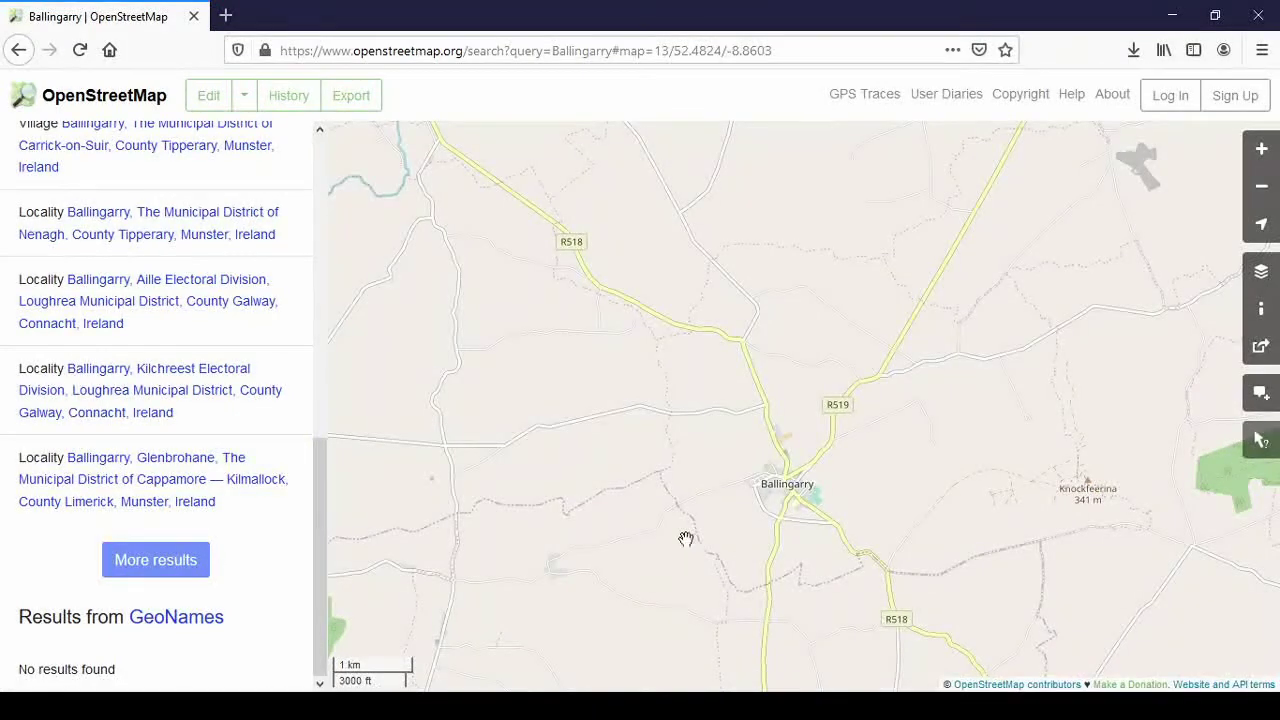
scroll(280, 380, up, 6)
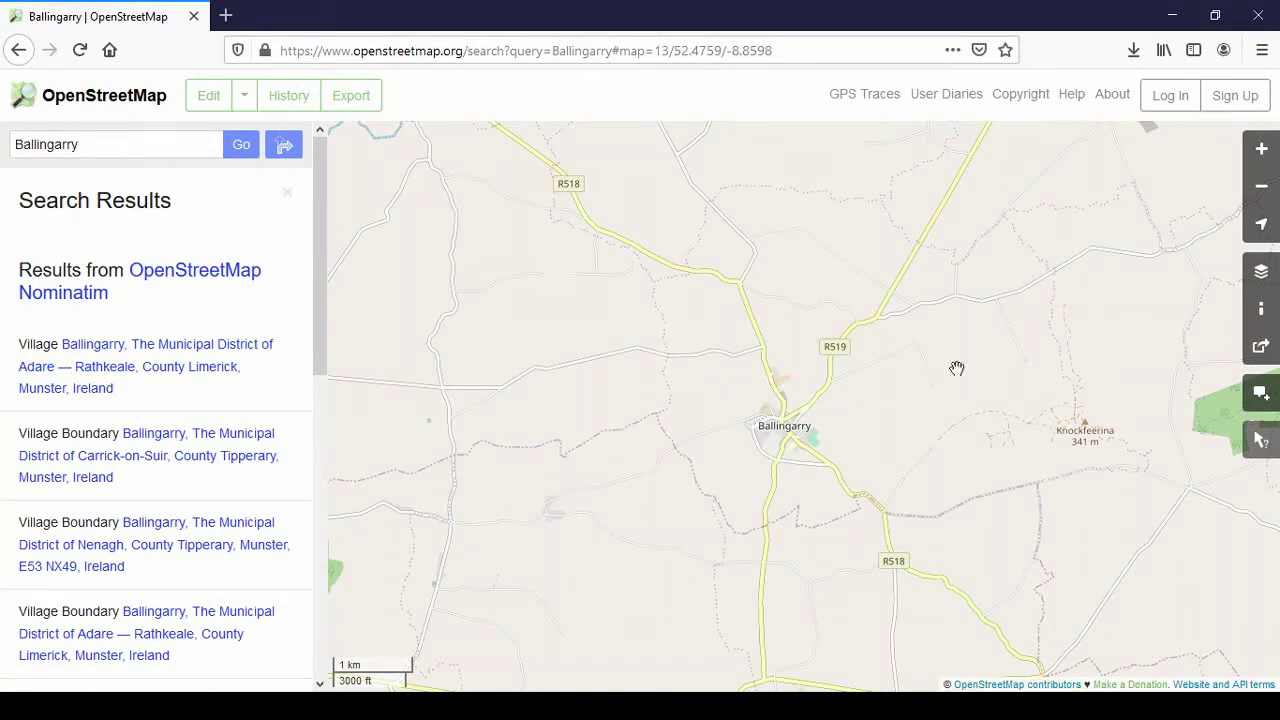
drag(1080, 351, 977, 351)
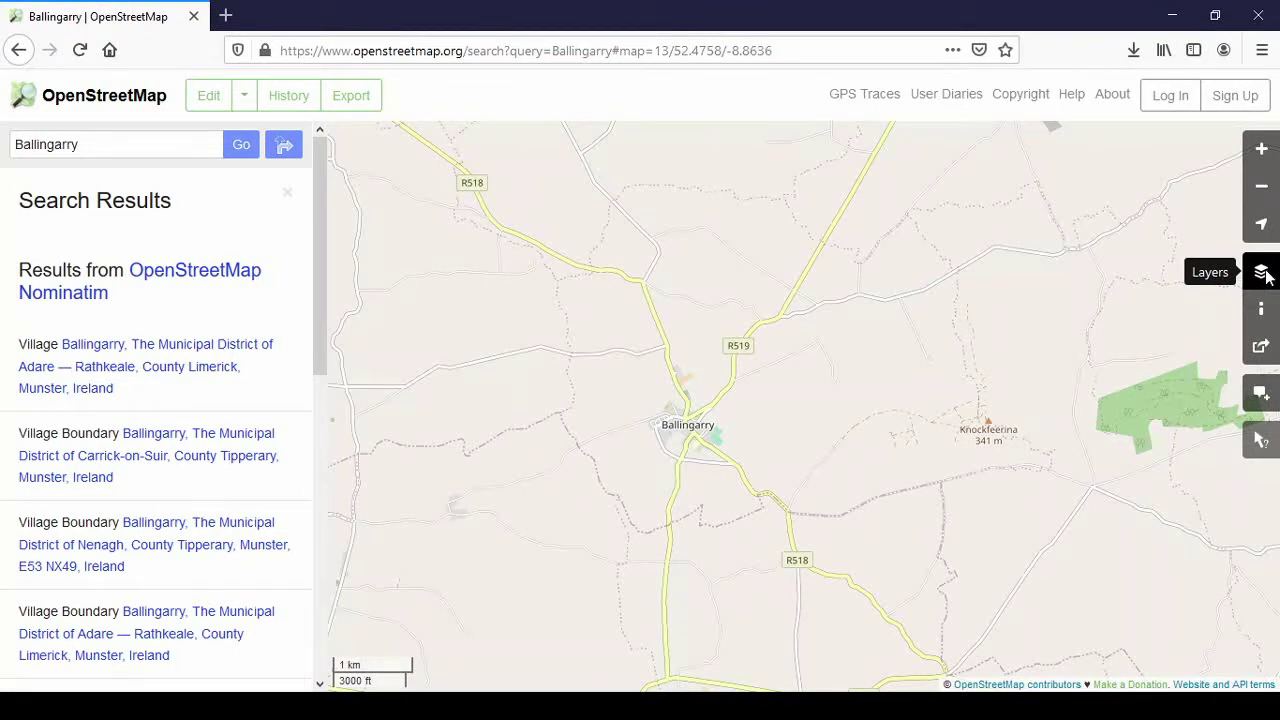
- Show the available map layers, then dismiss the search results and welcome message to clear the map around Ballingarry
click(1263, 275)
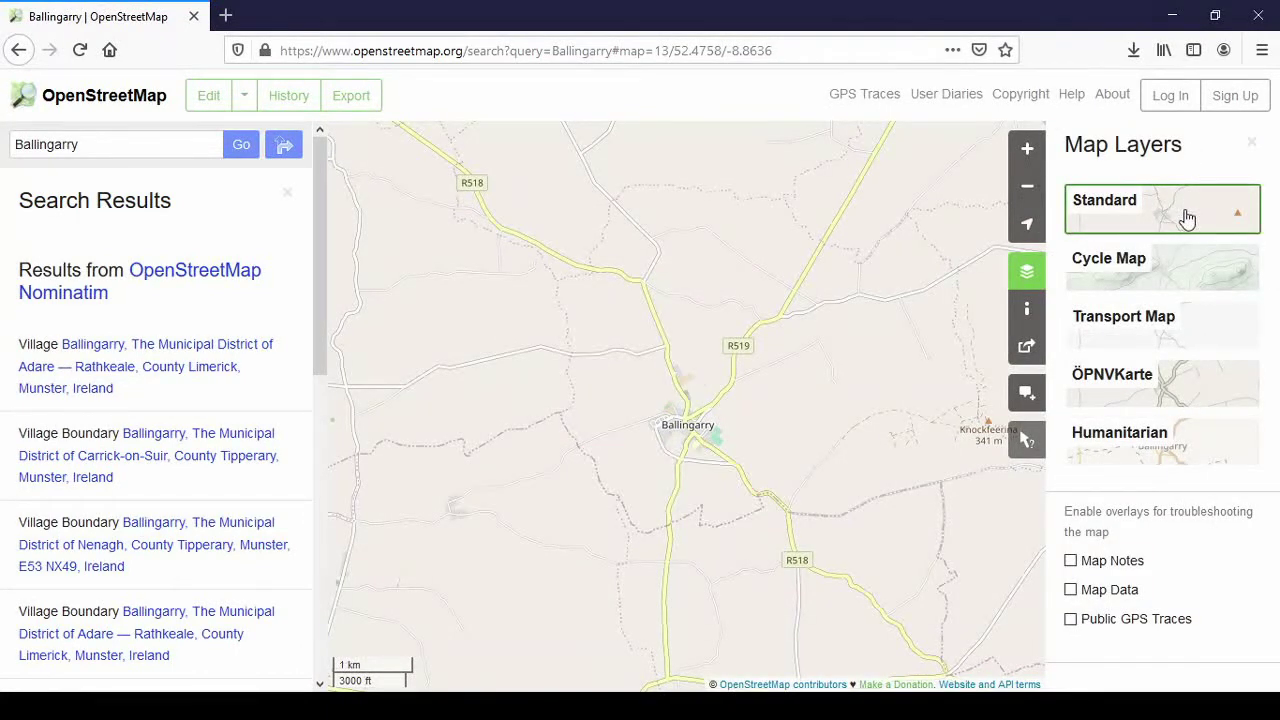
click(289, 201)
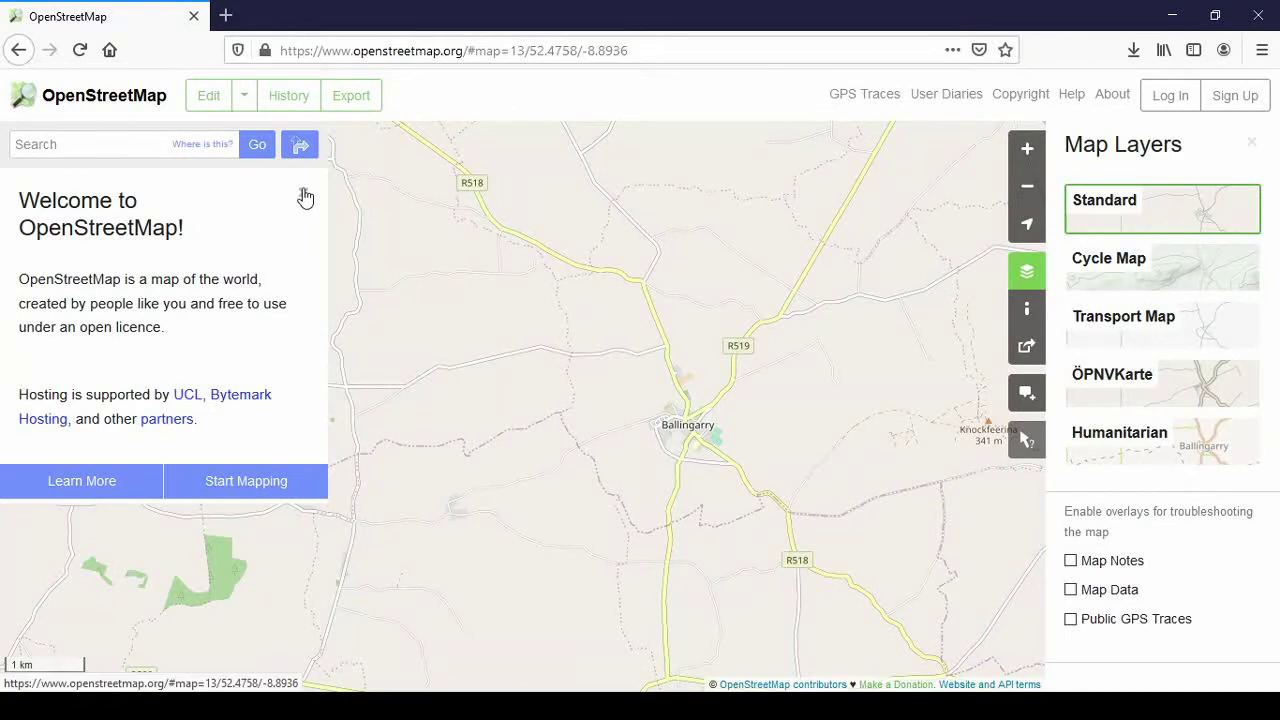
click(303, 195)
drag(668, 389, 606, 380)
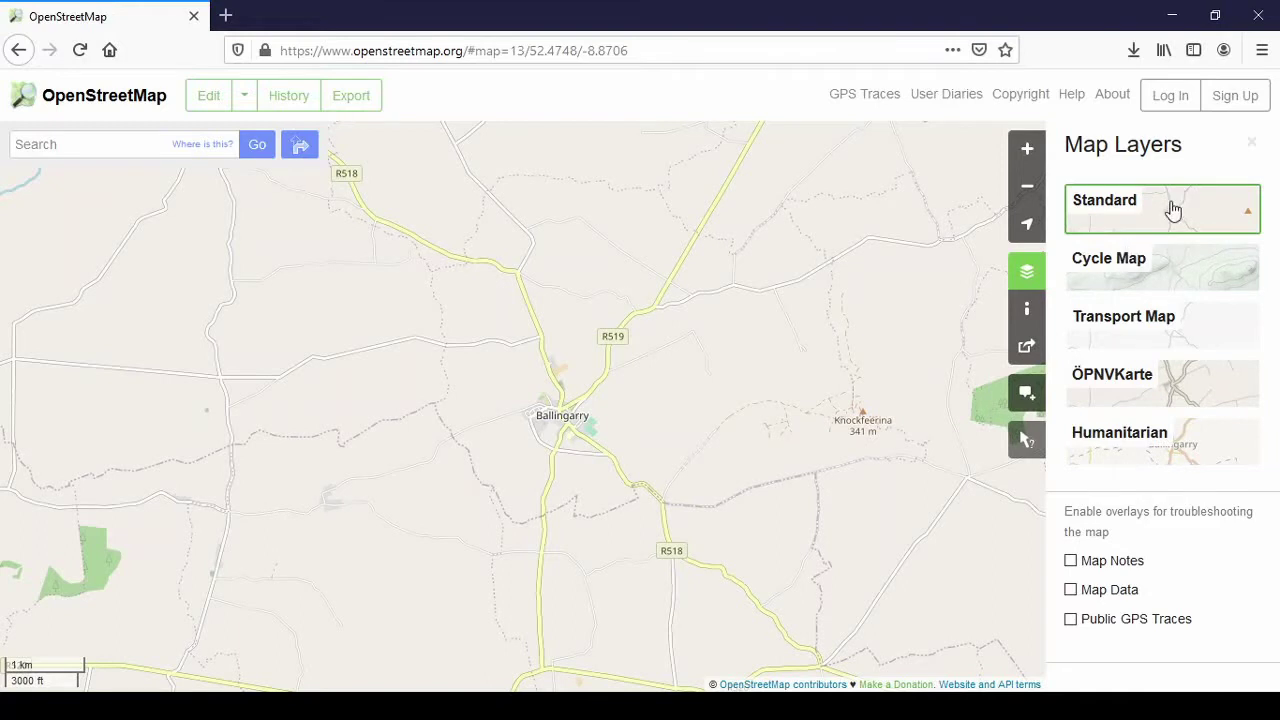
- Switch the base map to Cycle Map and go from Ballingarry to a close-up of Limerick city
click(1167, 272)
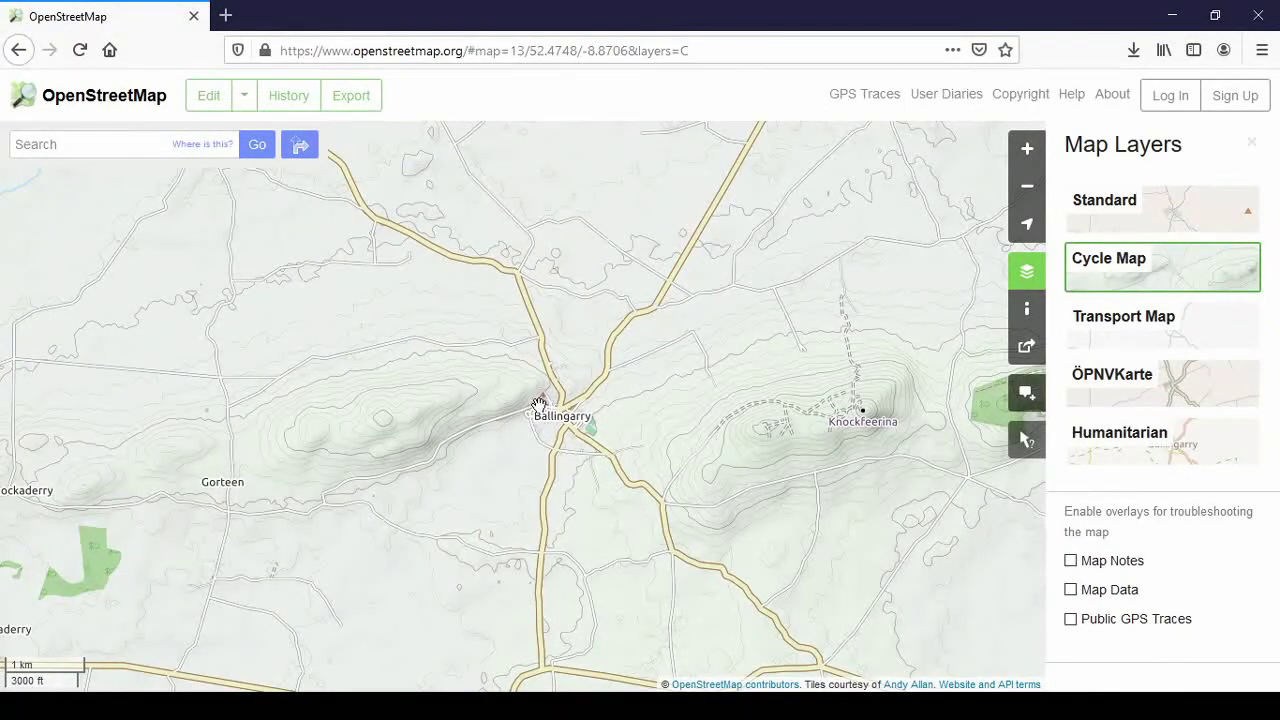
drag(764, 481, 576, 444)
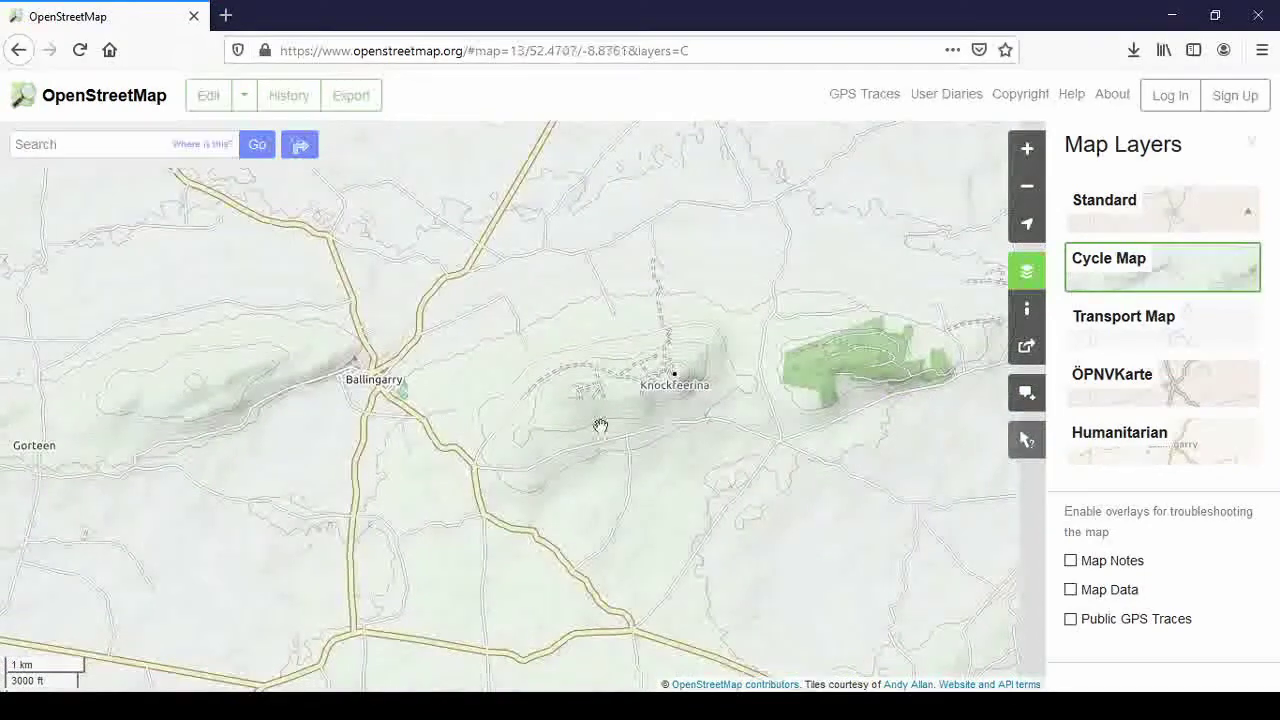
scroll(576, 444, down, 3)
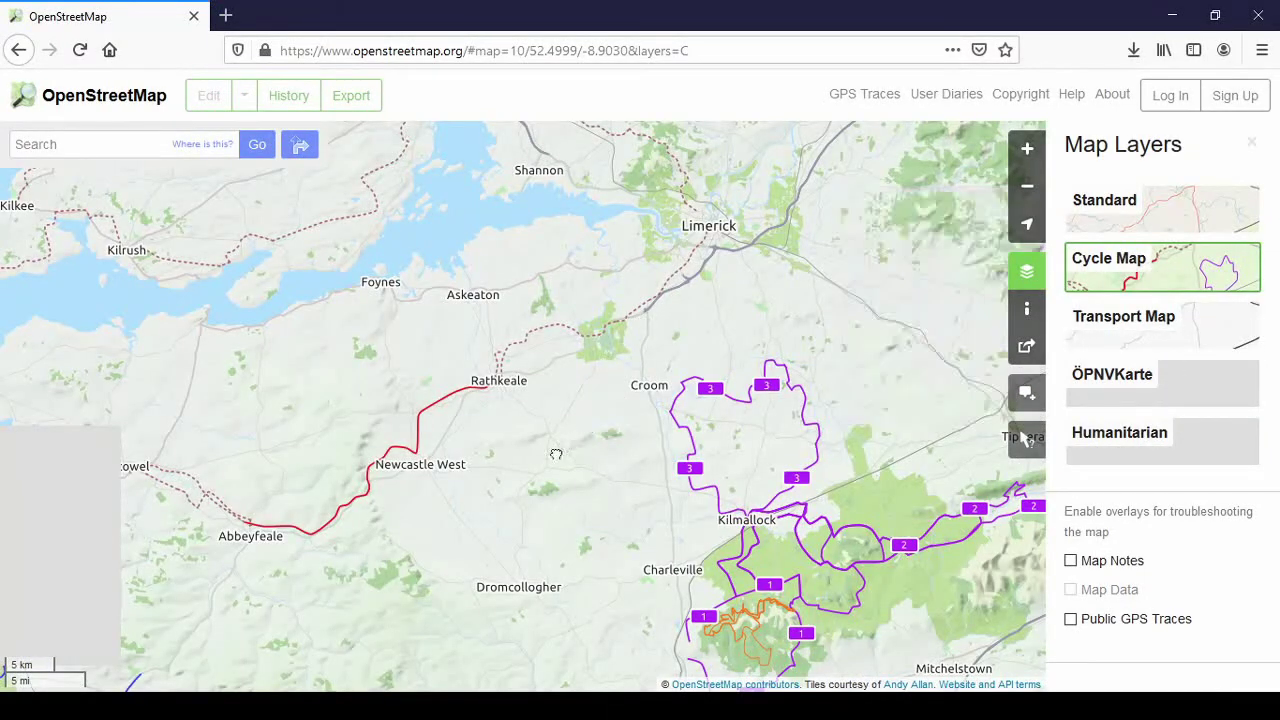
drag(580, 441, 548, 463)
scroll(680, 238, up, 2)
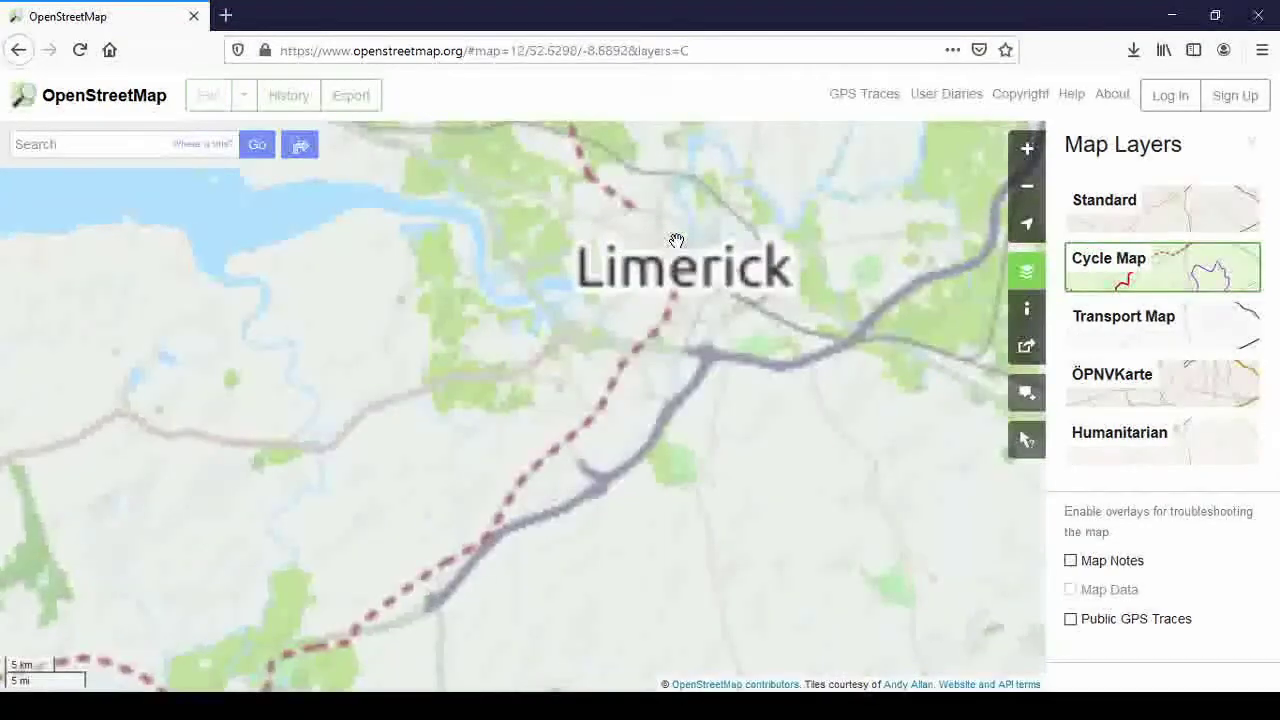
drag(683, 237, 544, 450)
scroll(674, 366, up, 2)
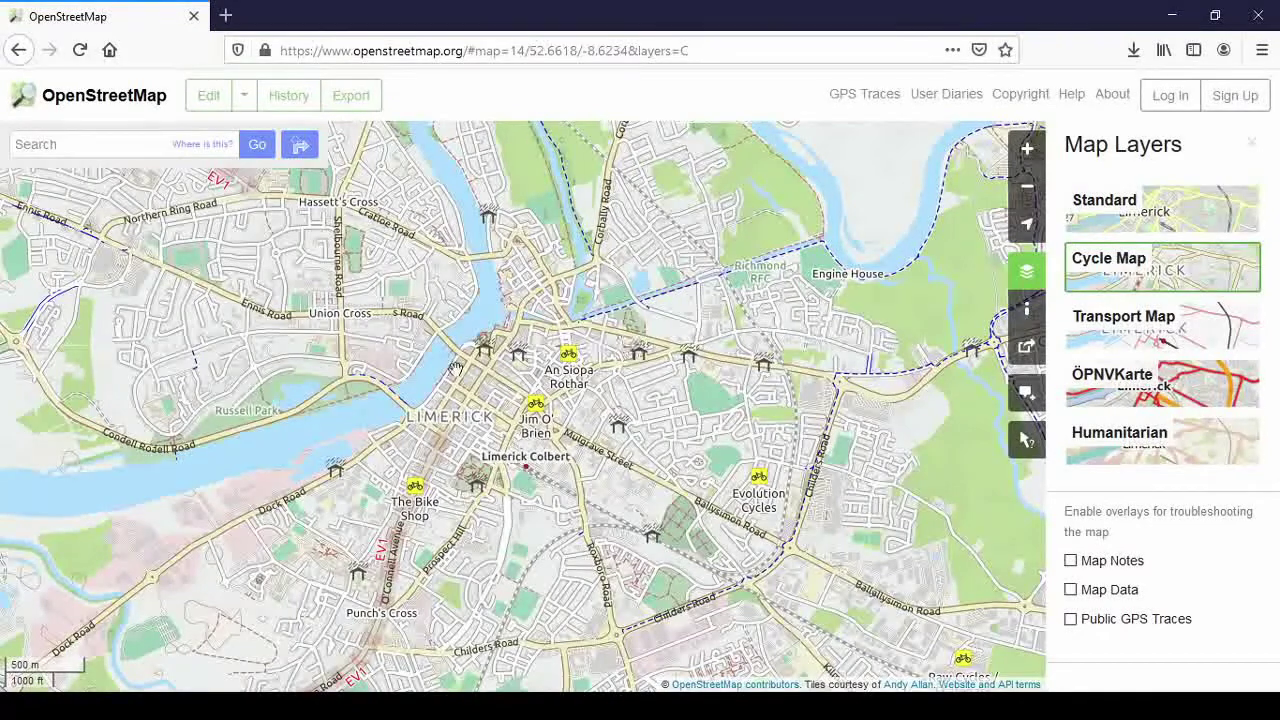
- Examine the cycle routes, bike shops and EV1 route across Limerick, including the Childers Road area
drag(249, 283, 275, 346)
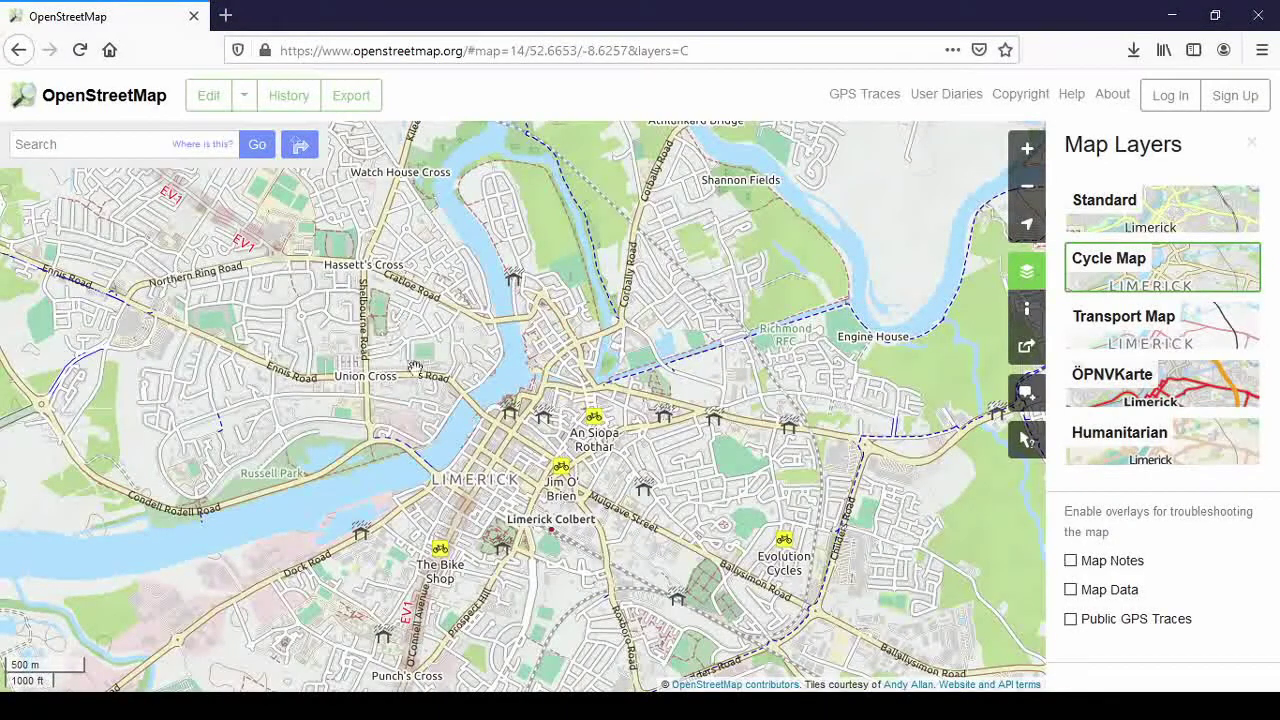
drag(546, 660, 505, 512)
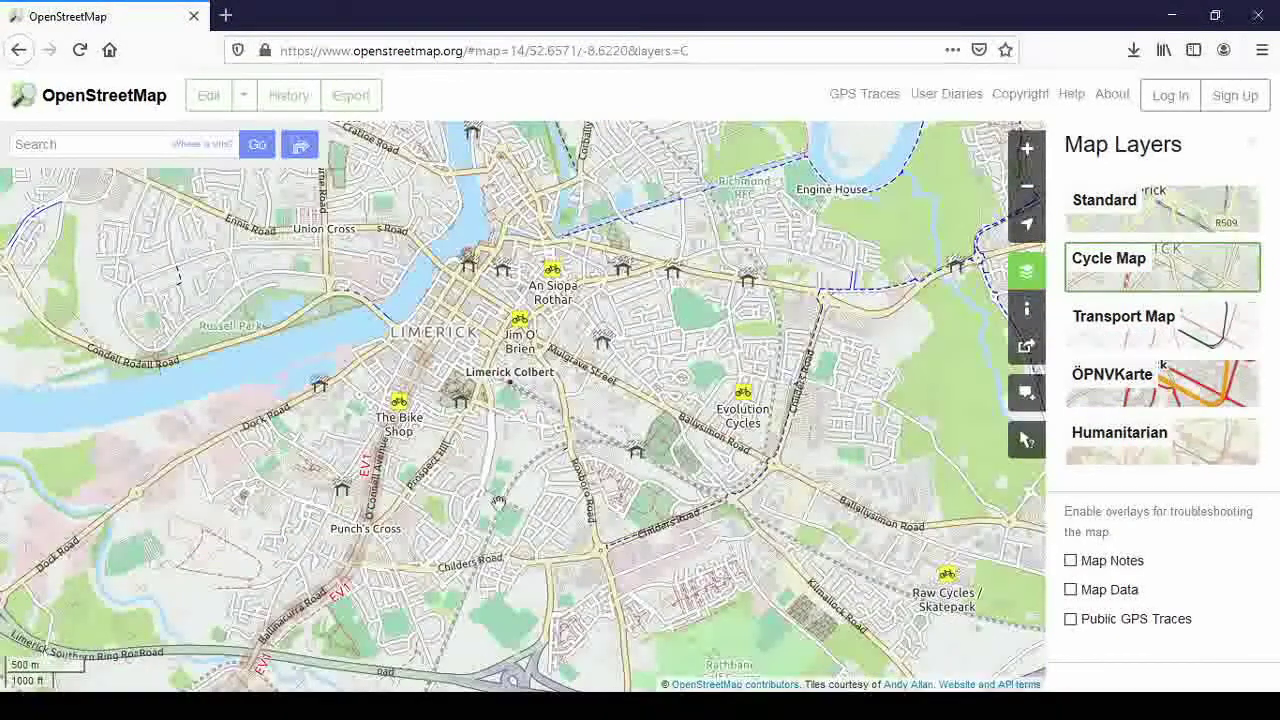
drag(713, 533, 585, 475)
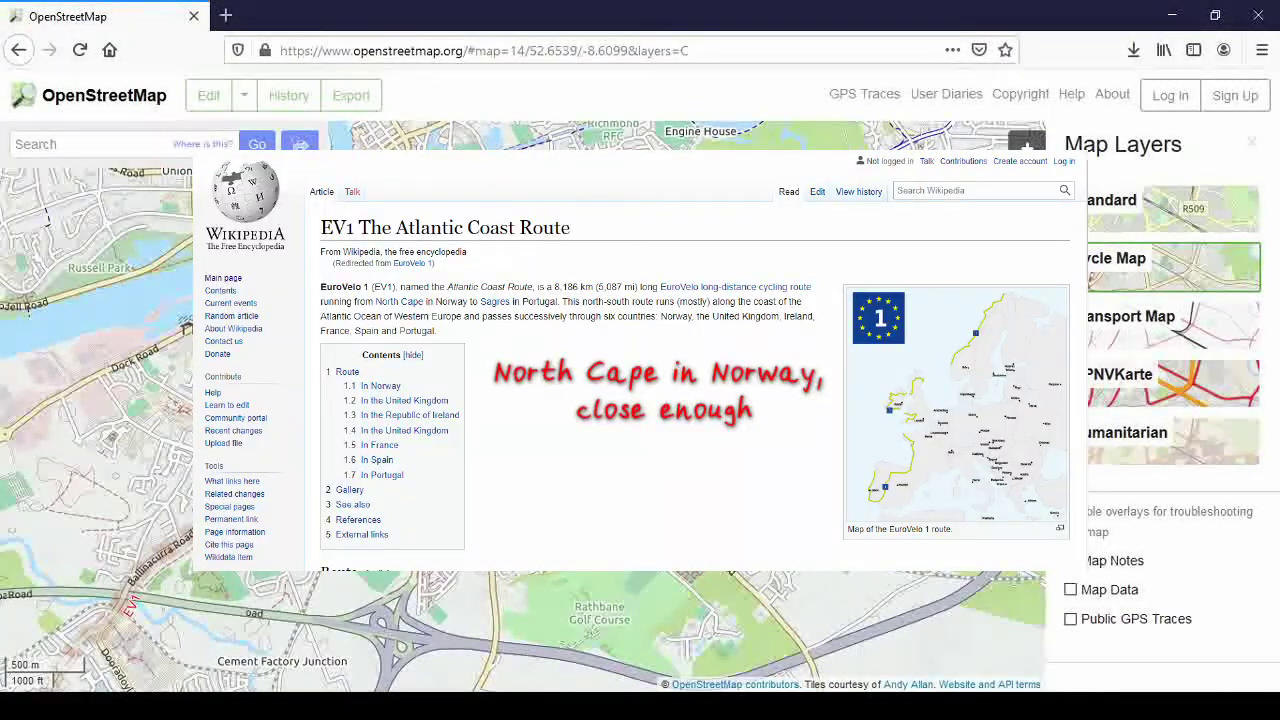
scroll(595, 428, up, 1)
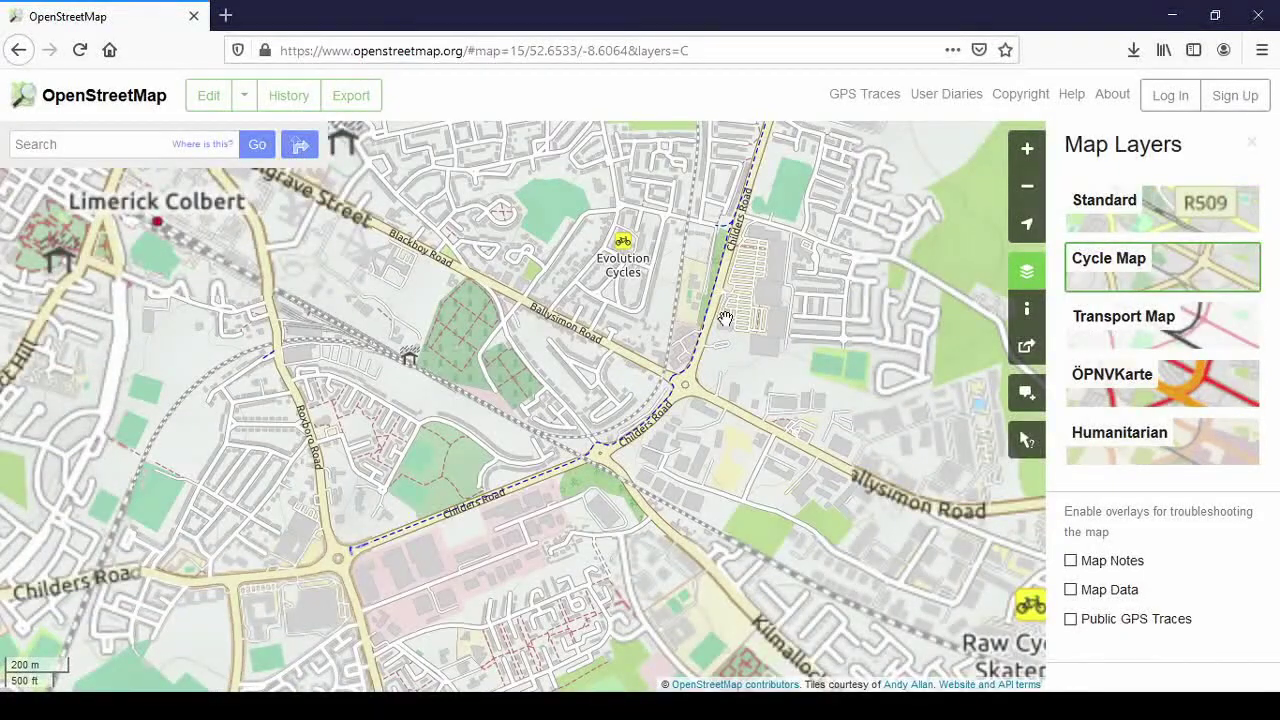
drag(400, 516, 609, 528)
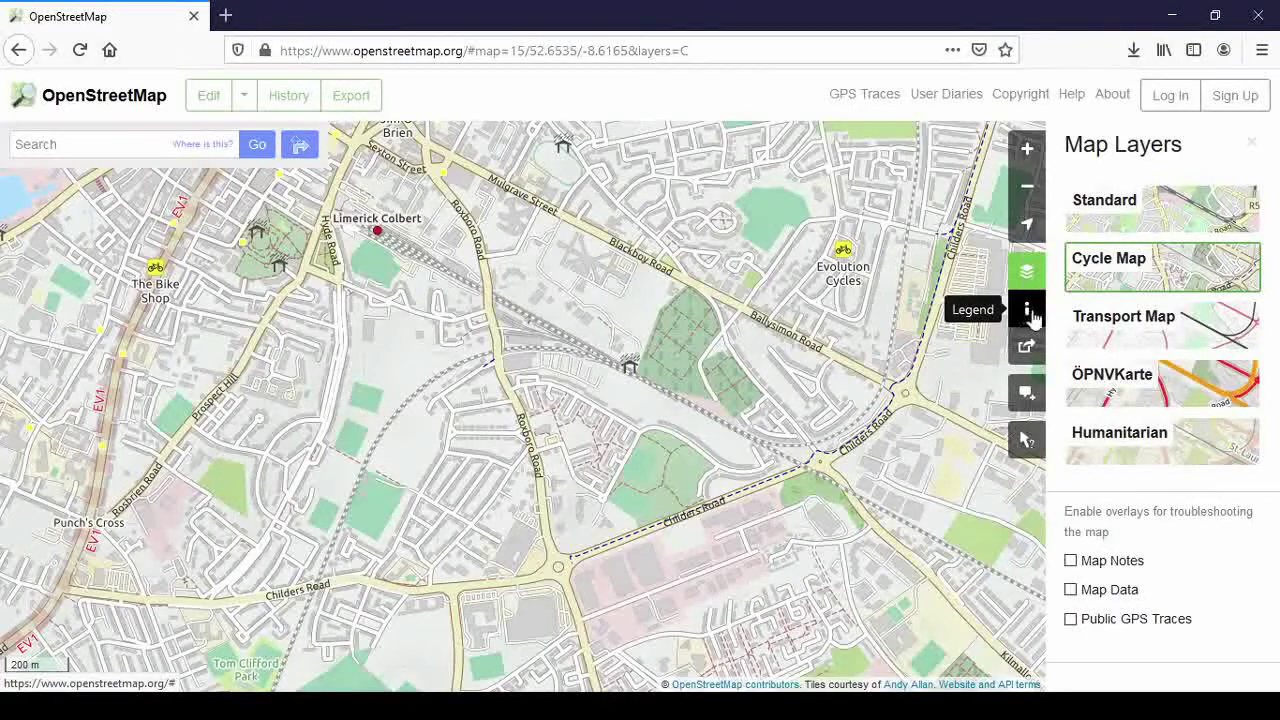
drag(564, 294, 719, 392)
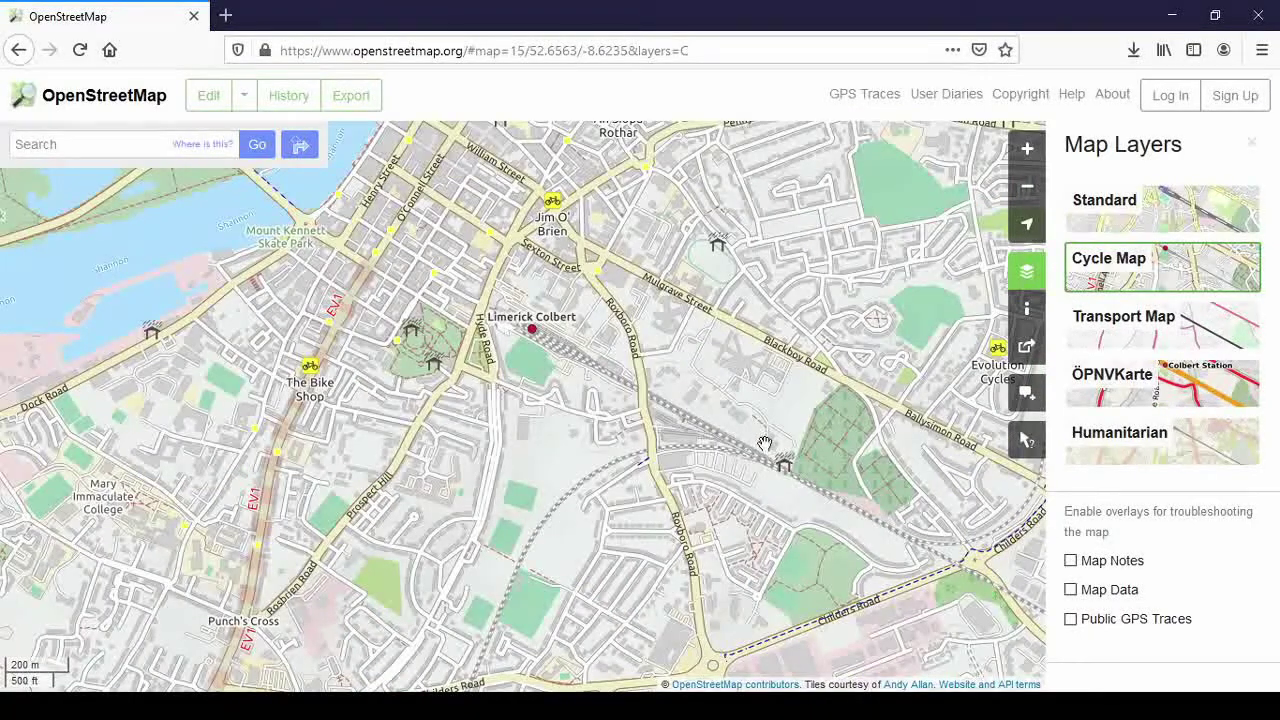
- Switch the base map to Transport Map and examine the bus and rail lines in and around Limerick
click(1155, 328)
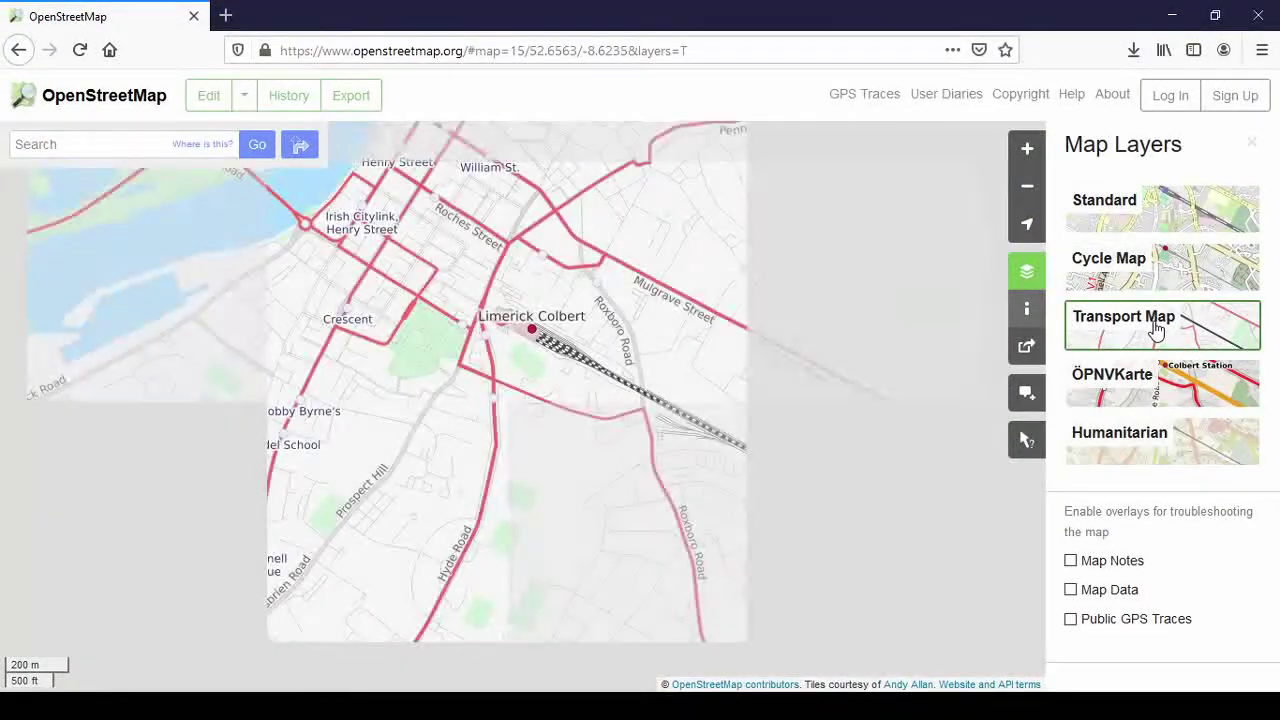
scroll(585, 460, down, 1)
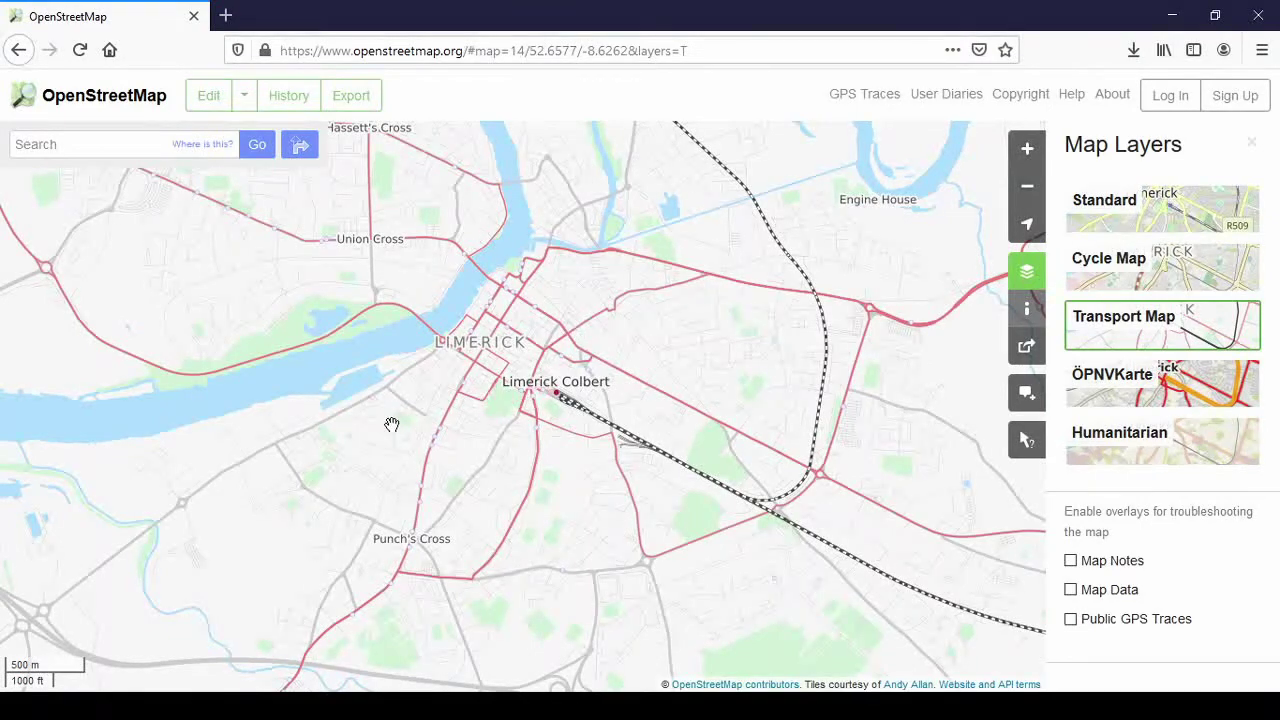
drag(727, 388, 921, 421)
drag(749, 393, 850, 505)
drag(203, 334, 109, 320)
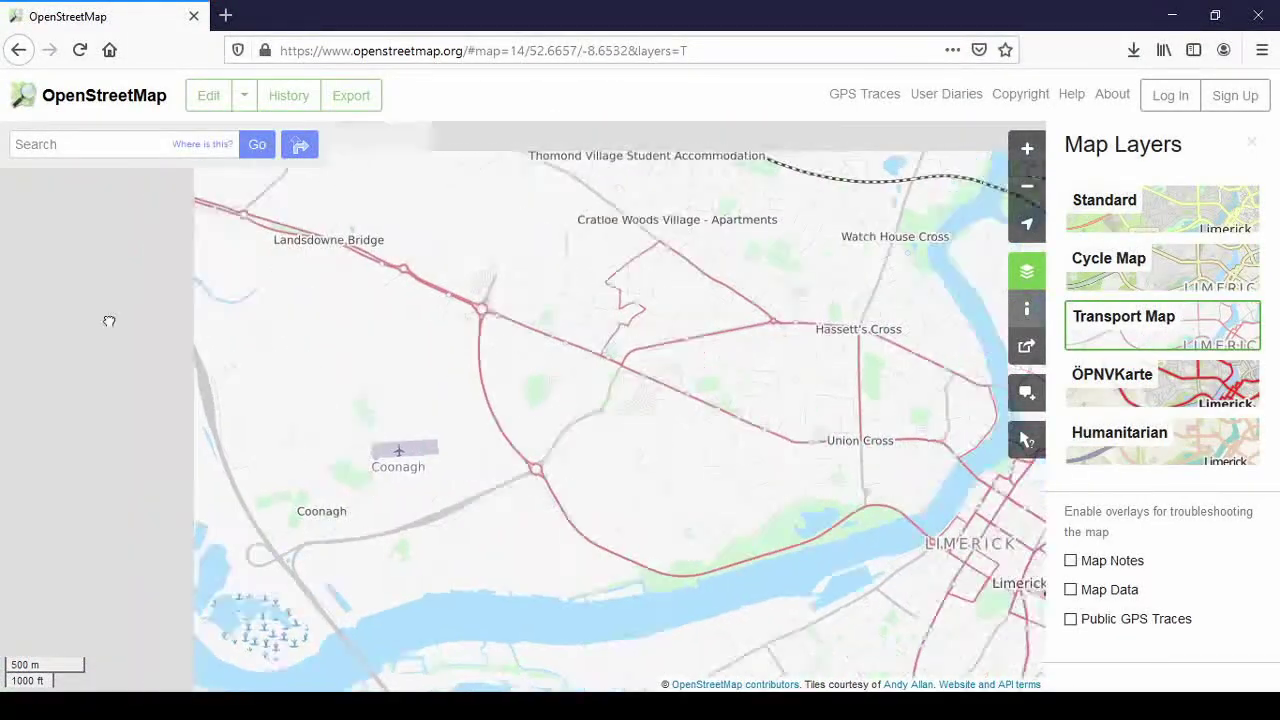
drag(640, 415, 415, 412)
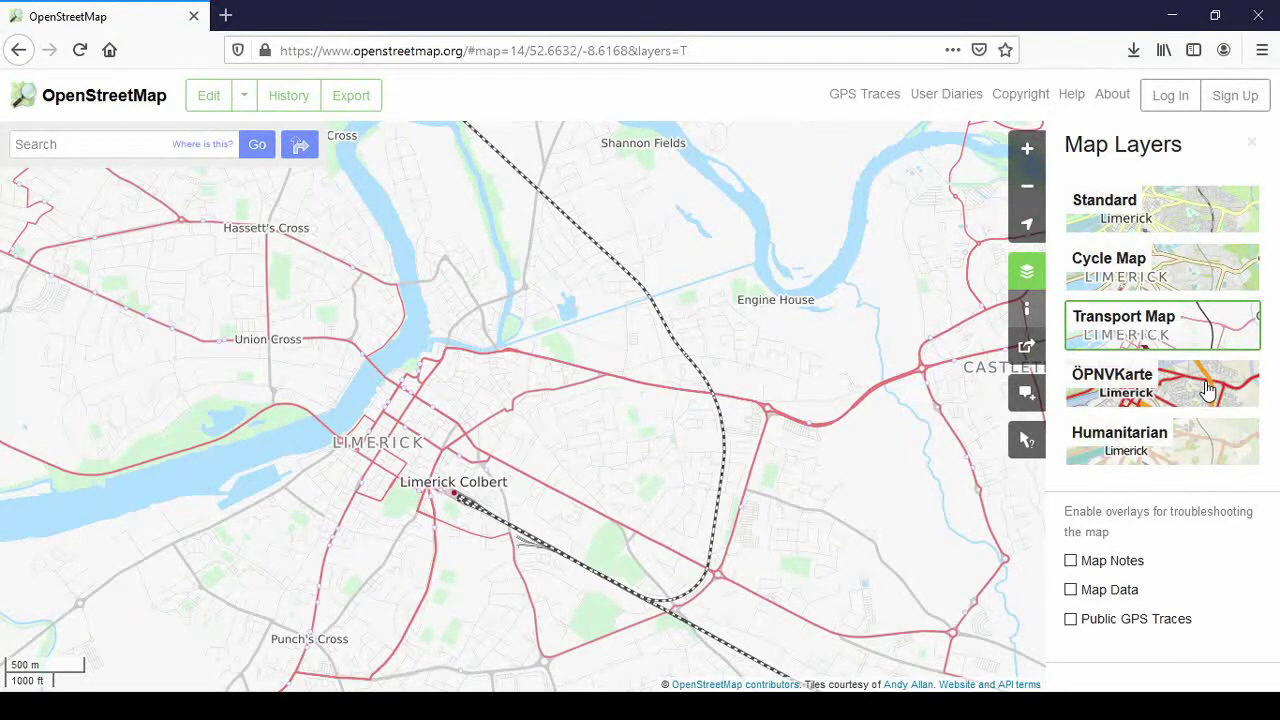
- Switch the base map to ÖPNVKarte and examine the numbered public transport routes through Limerick
click(1208, 388)
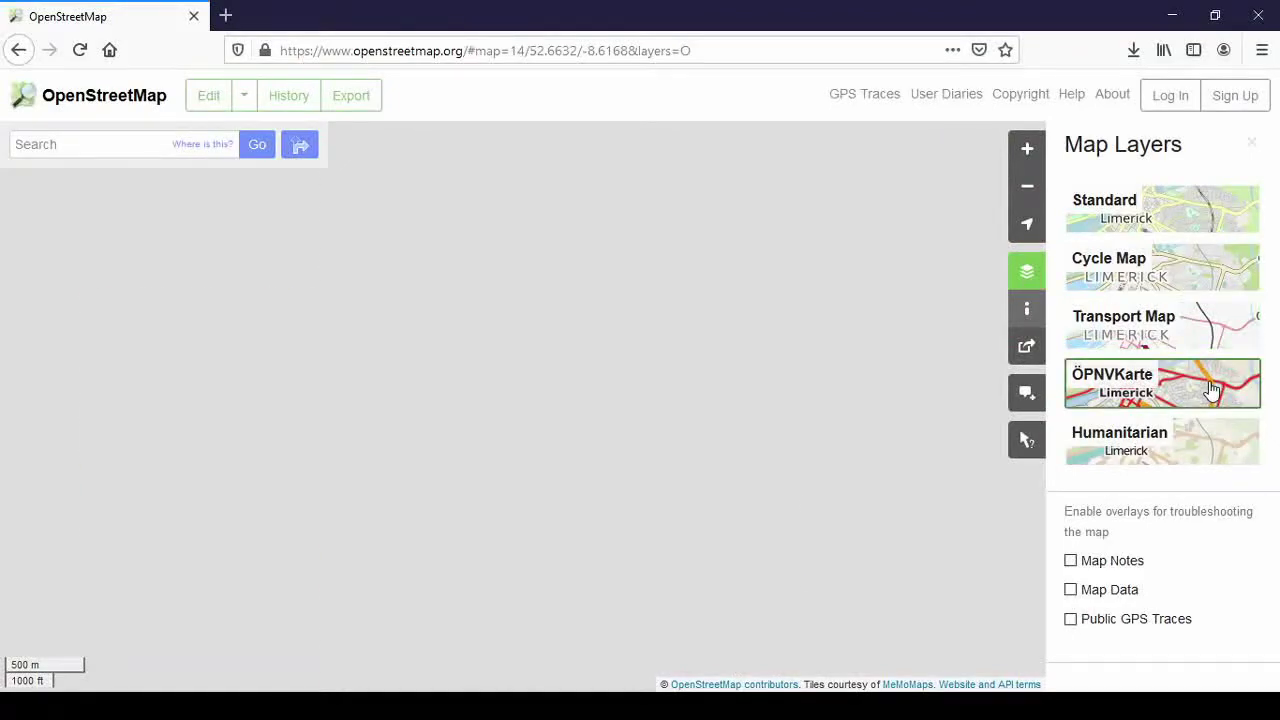
drag(632, 450, 690, 410)
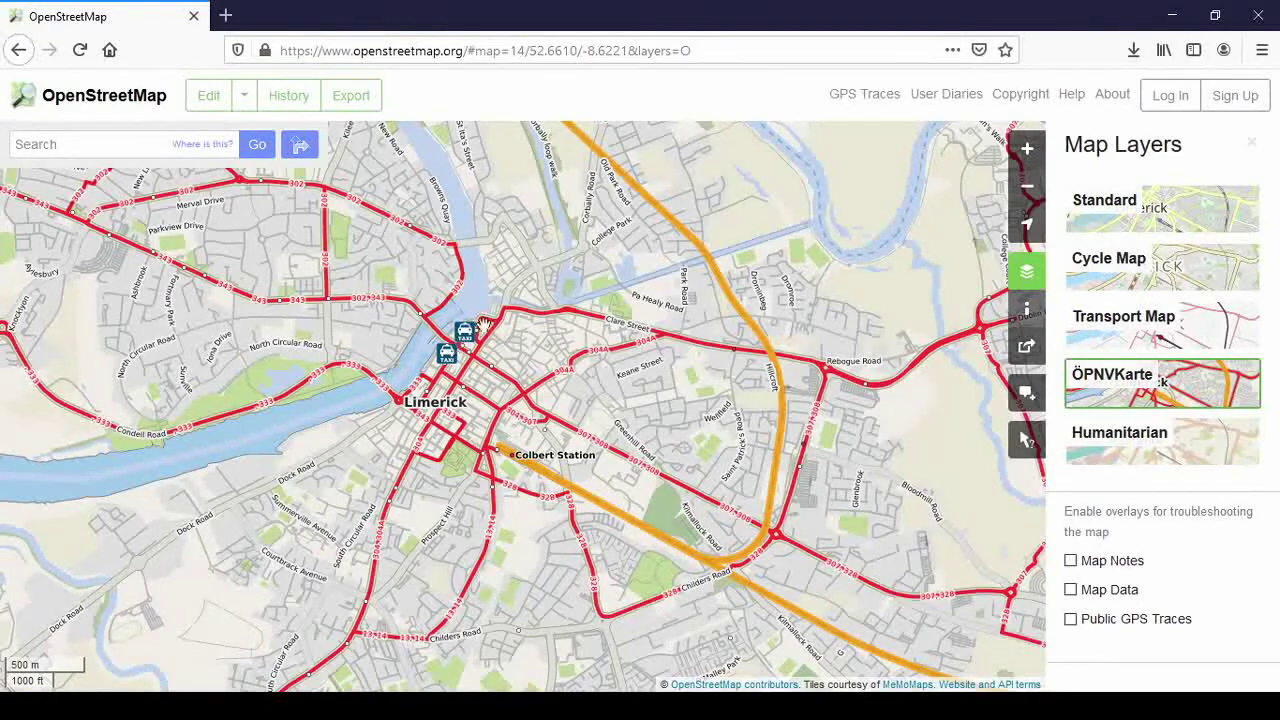
drag(746, 476, 836, 546)
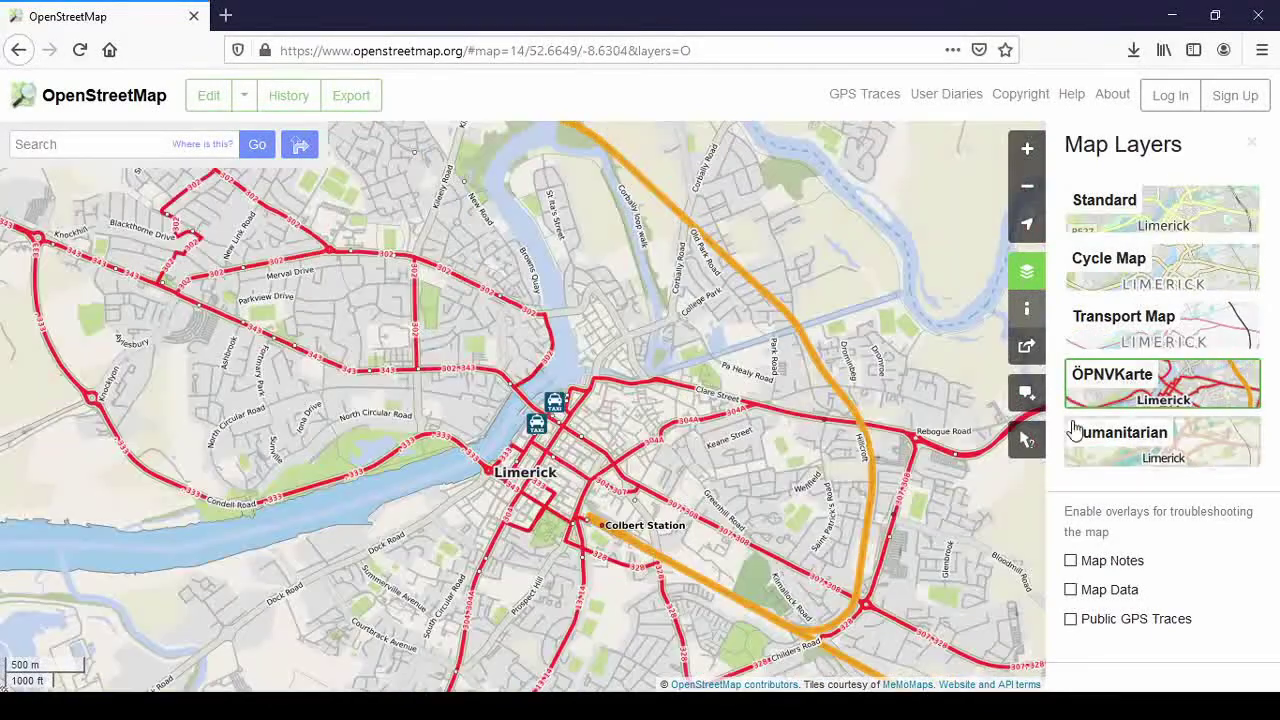
- Switch the base map to Humanitarian and examine the amenities and public buildings in Limerick's centre up close
click(1157, 450)
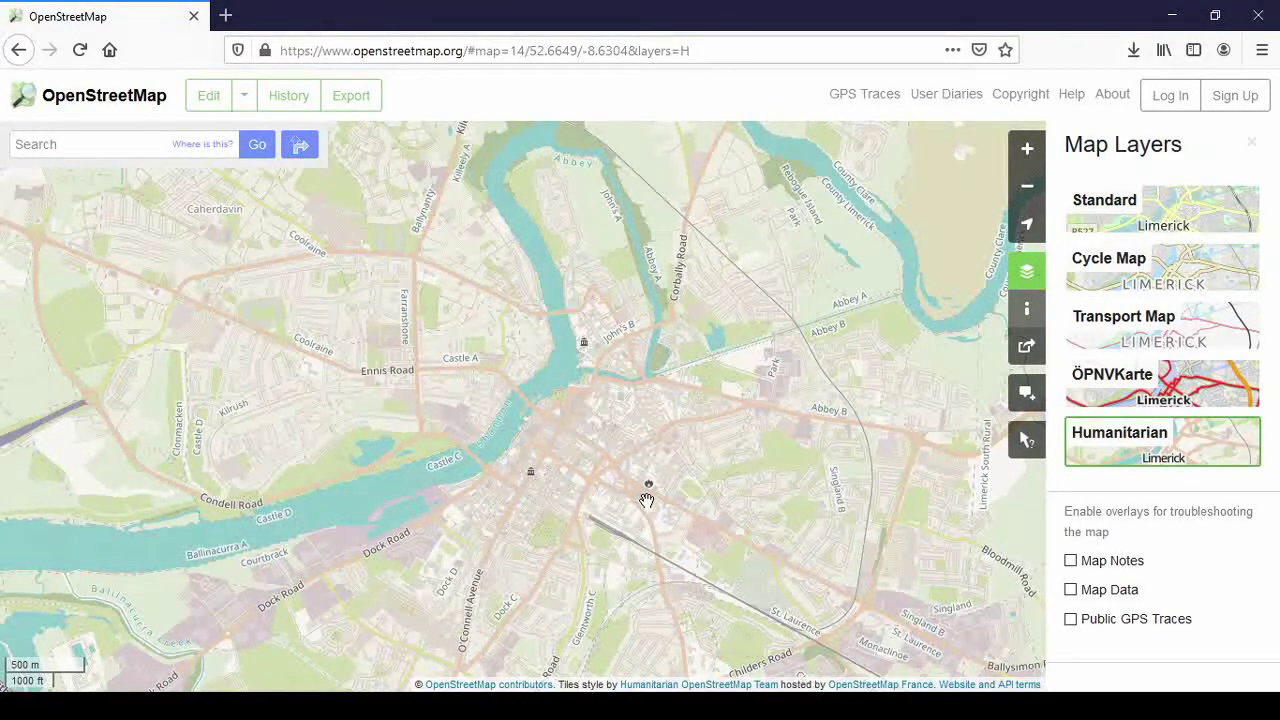
scroll(648, 500, up, 1)
scroll(648, 495, up, 2)
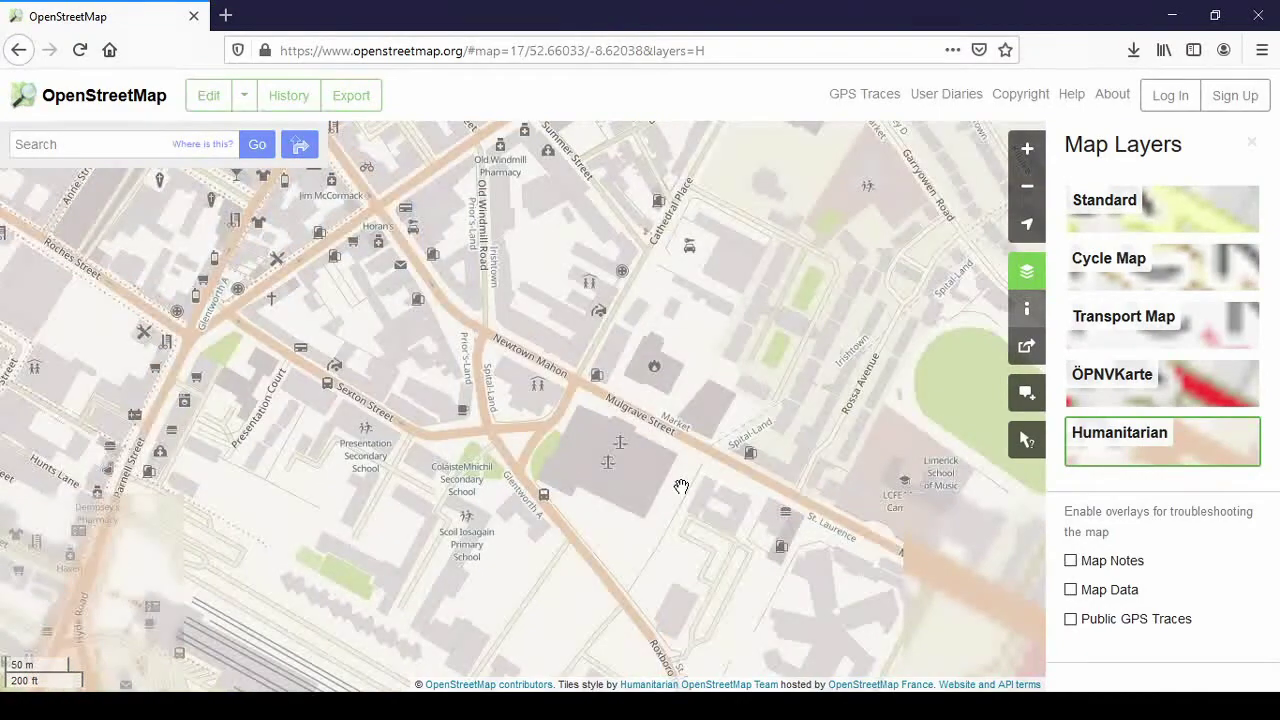
drag(358, 386, 574, 448)
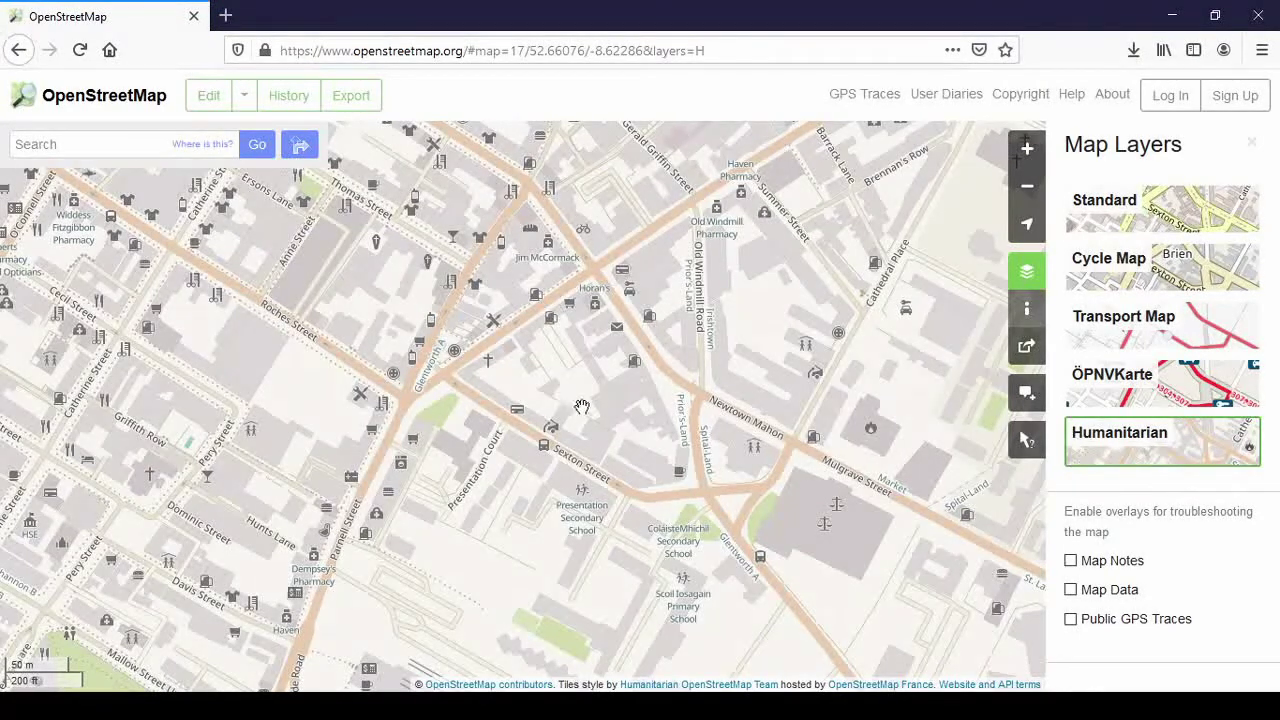
scroll(645, 360, down, 1)
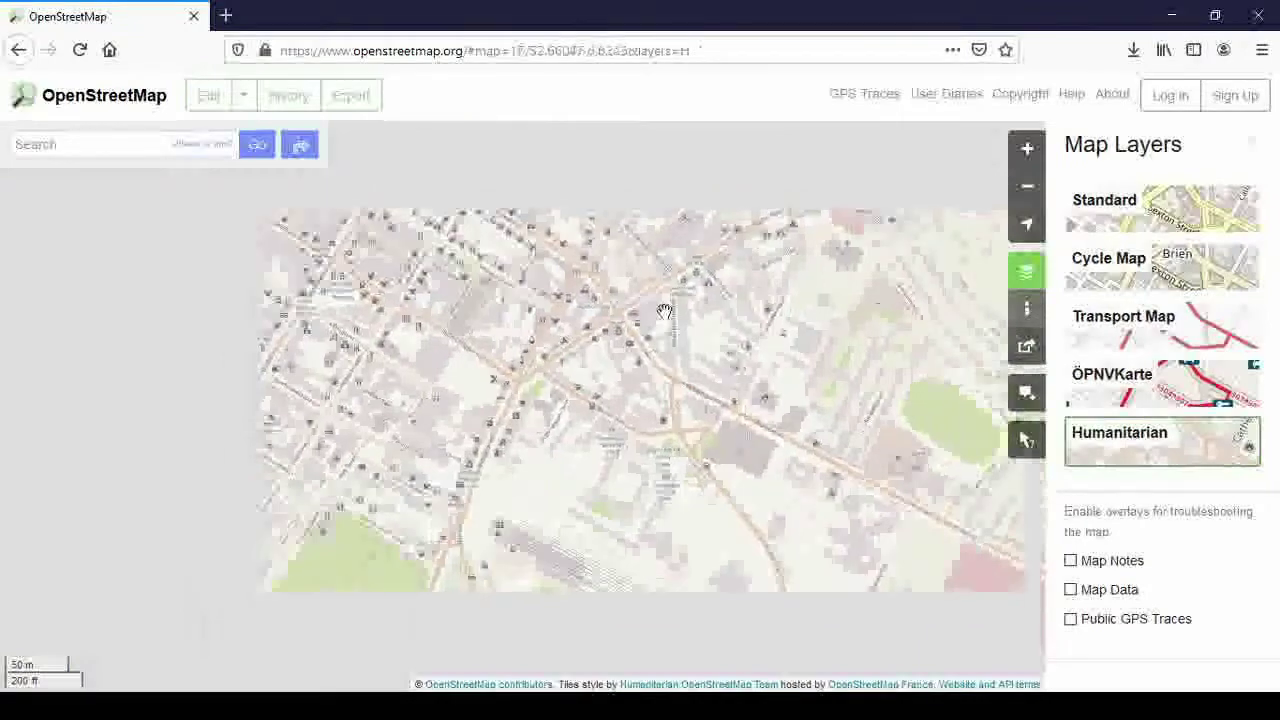
scroll(584, 345, down, 1)
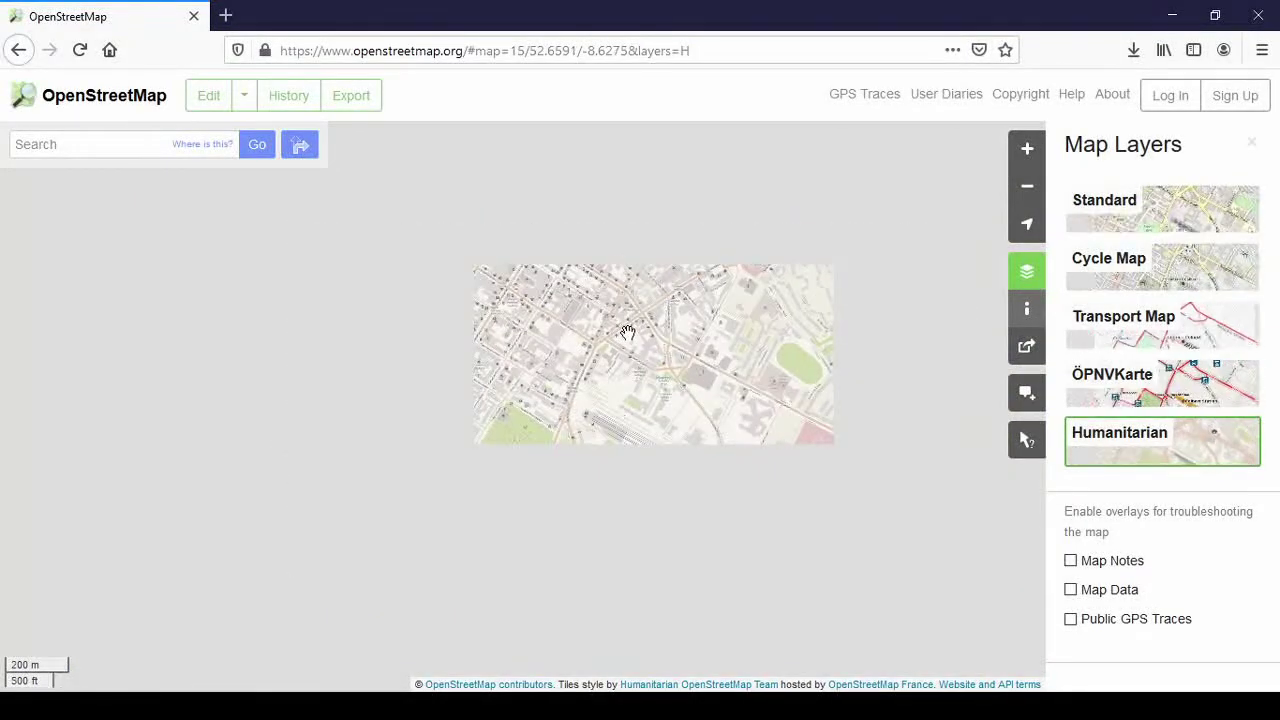
drag(445, 284, 620, 302)
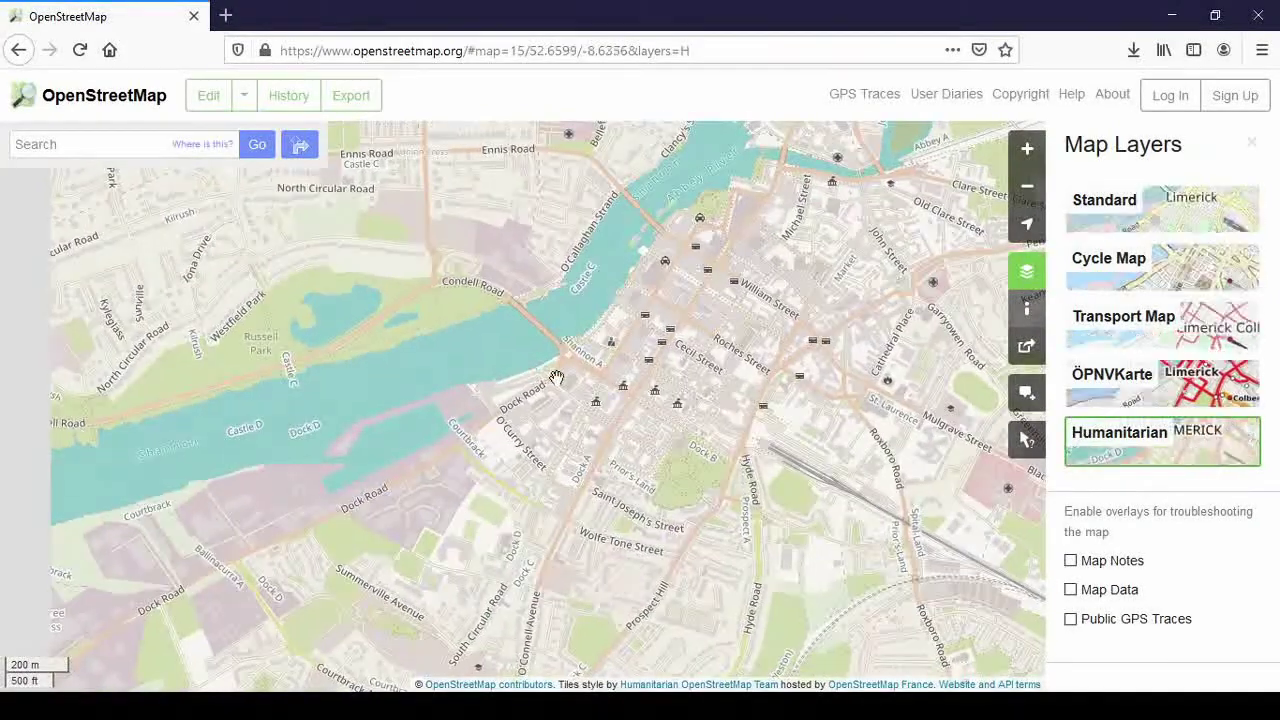
scroll(570, 360, up, 2)
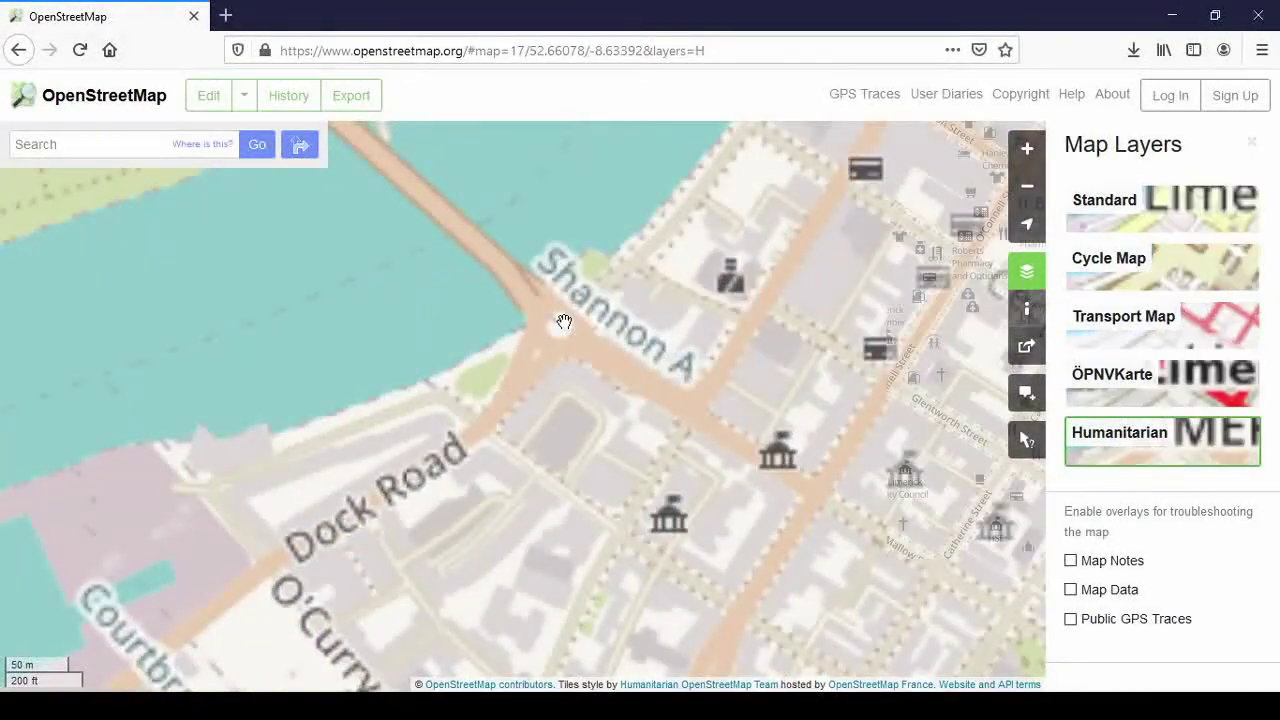
- Examine the Shannonbridge Roundabout beside the river on the Humanitarian layer at zoom level 20
scroll(570, 322, up, 1)
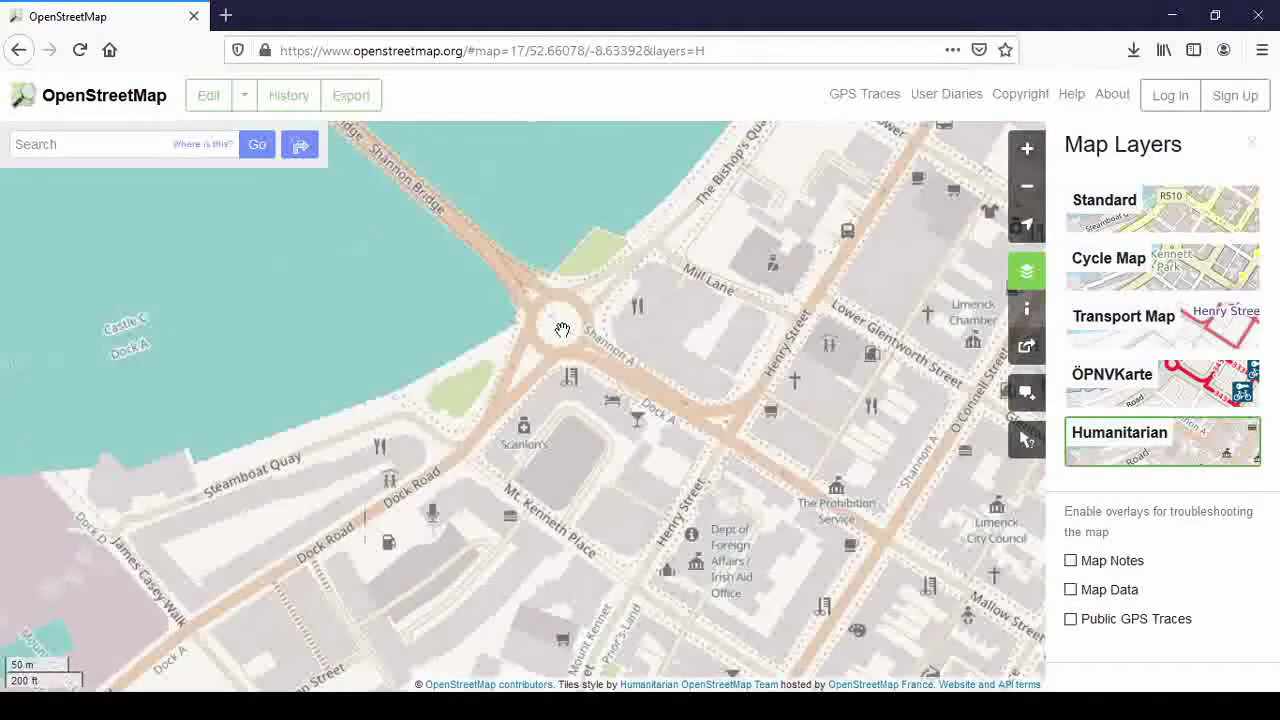
scroll(580, 315, up, 2)
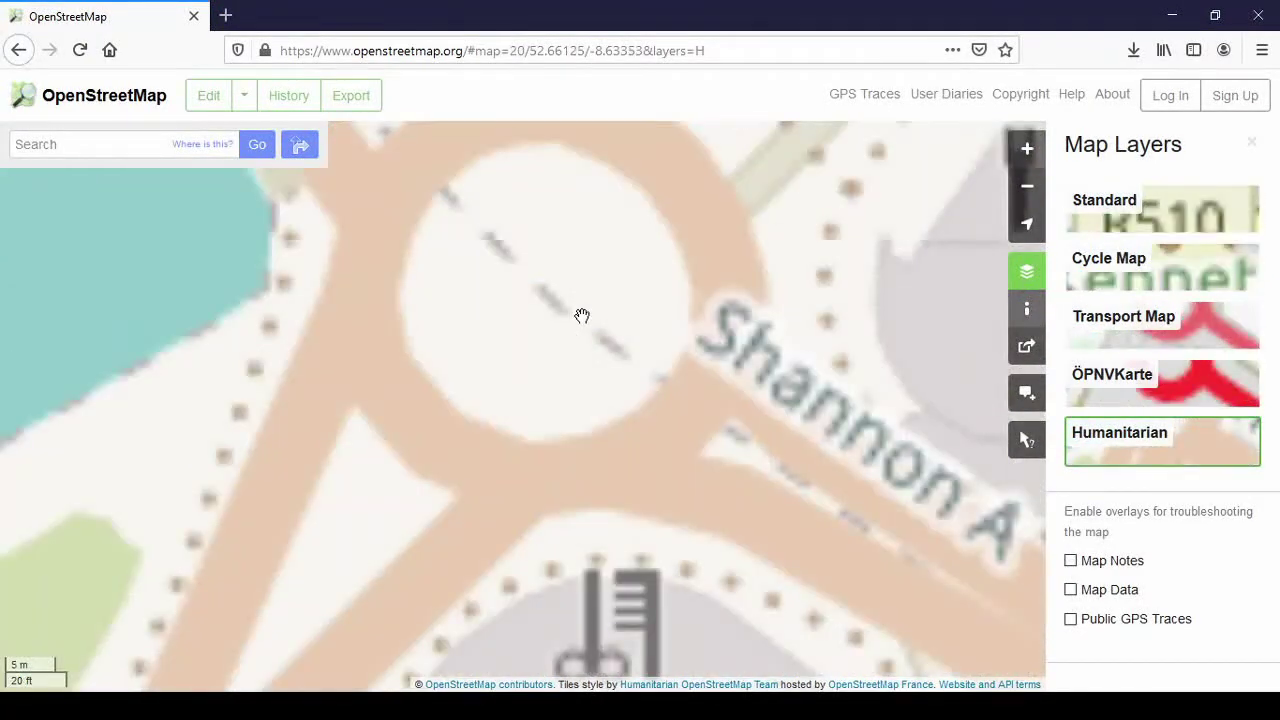
drag(572, 313, 440, 391)
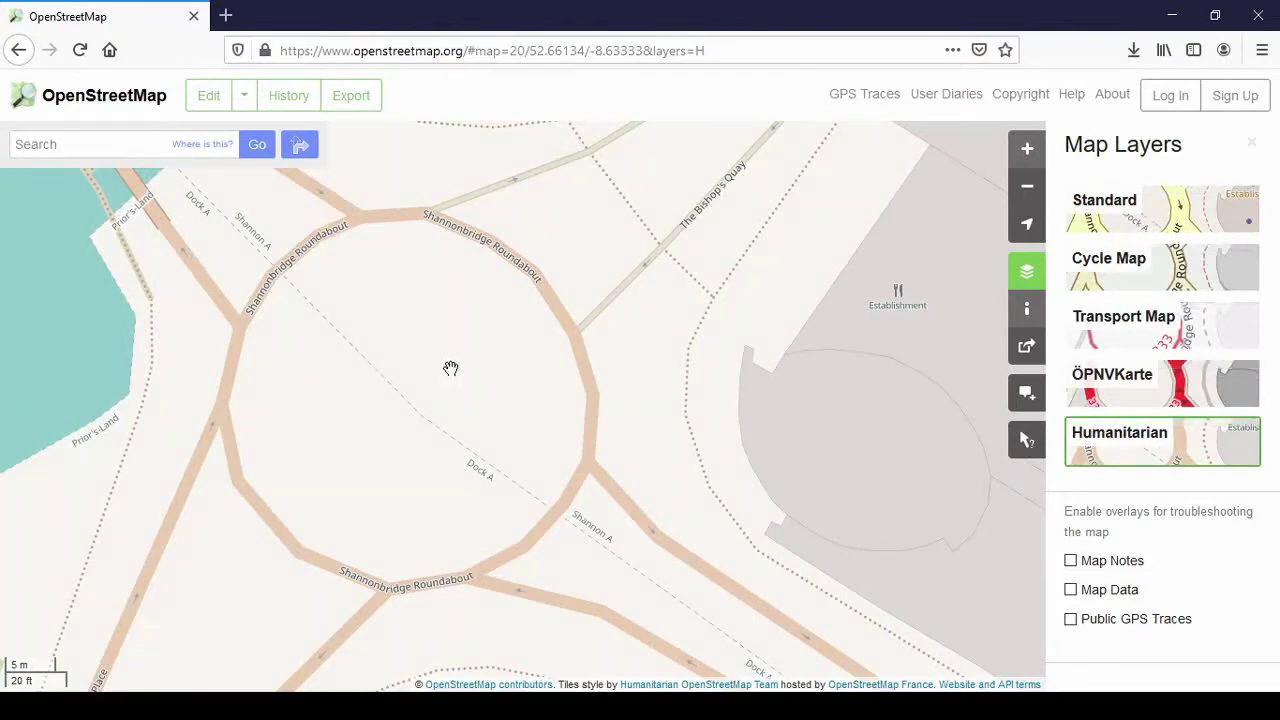
- Inspect the zoom level in the page address and switch the base map to Standard for comparison
double_click(510, 51)
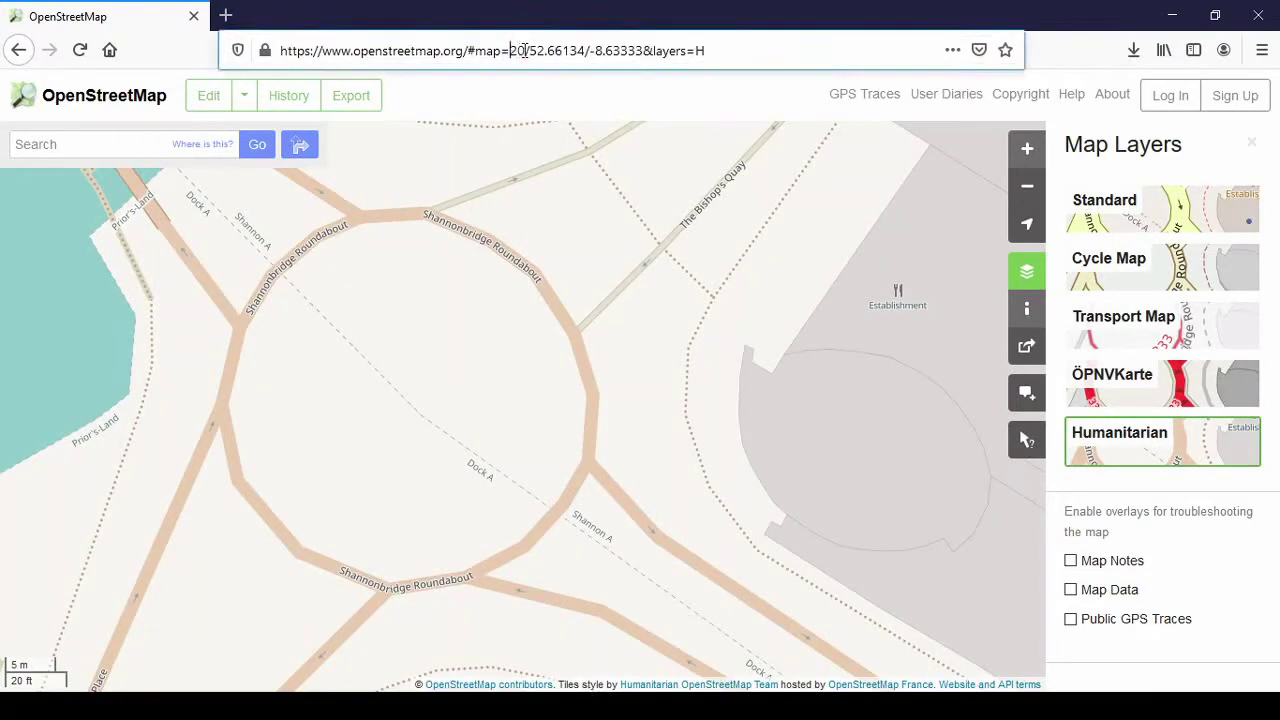
drag(510, 51, 476, 51)
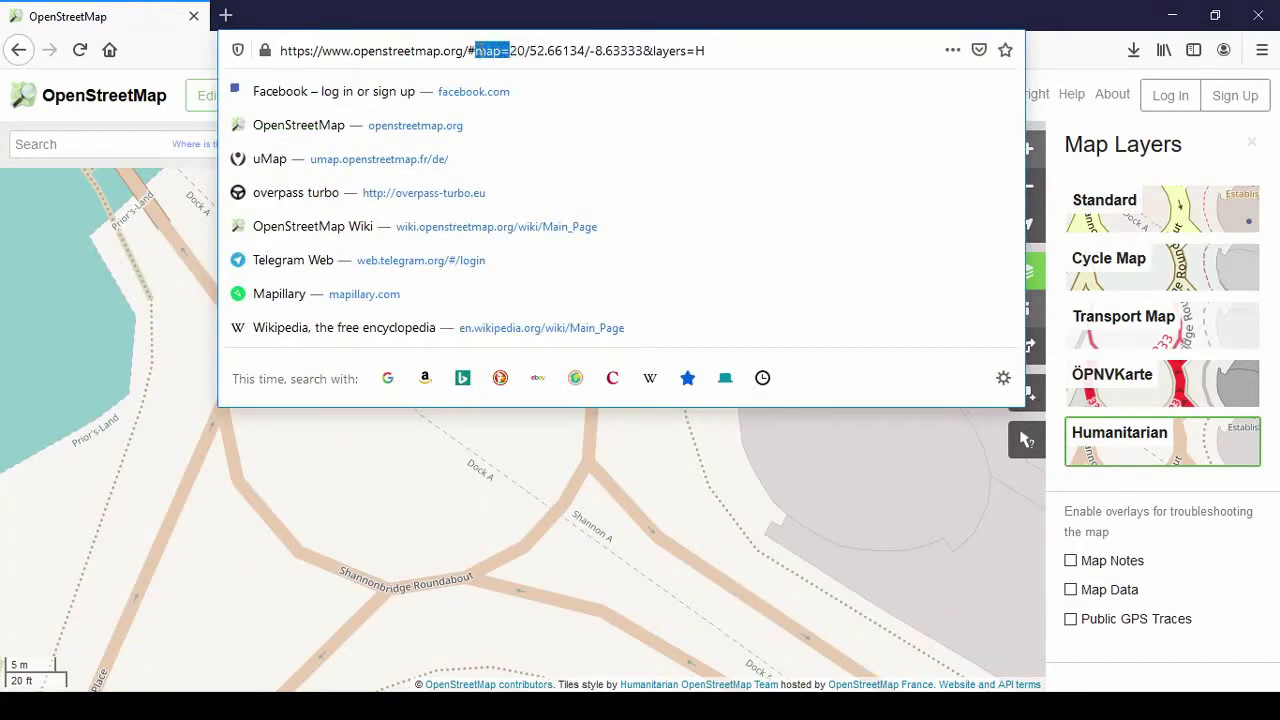
key(Return)
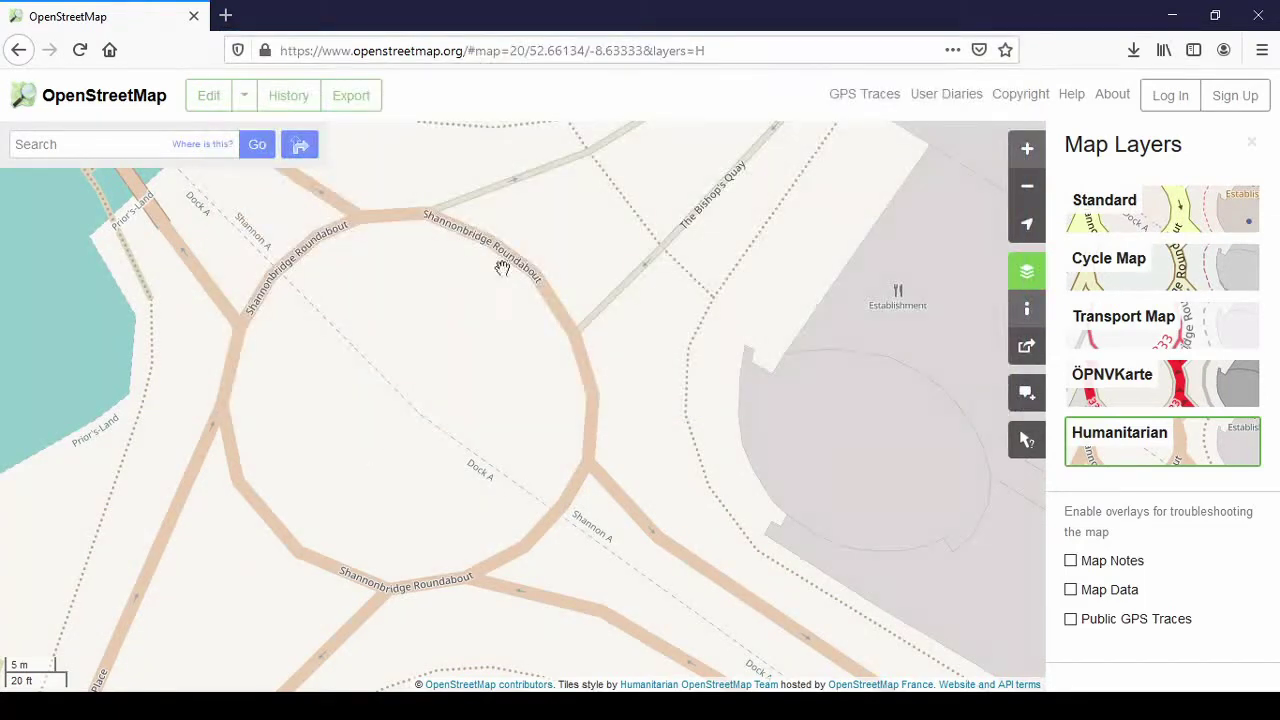
click(1143, 217)
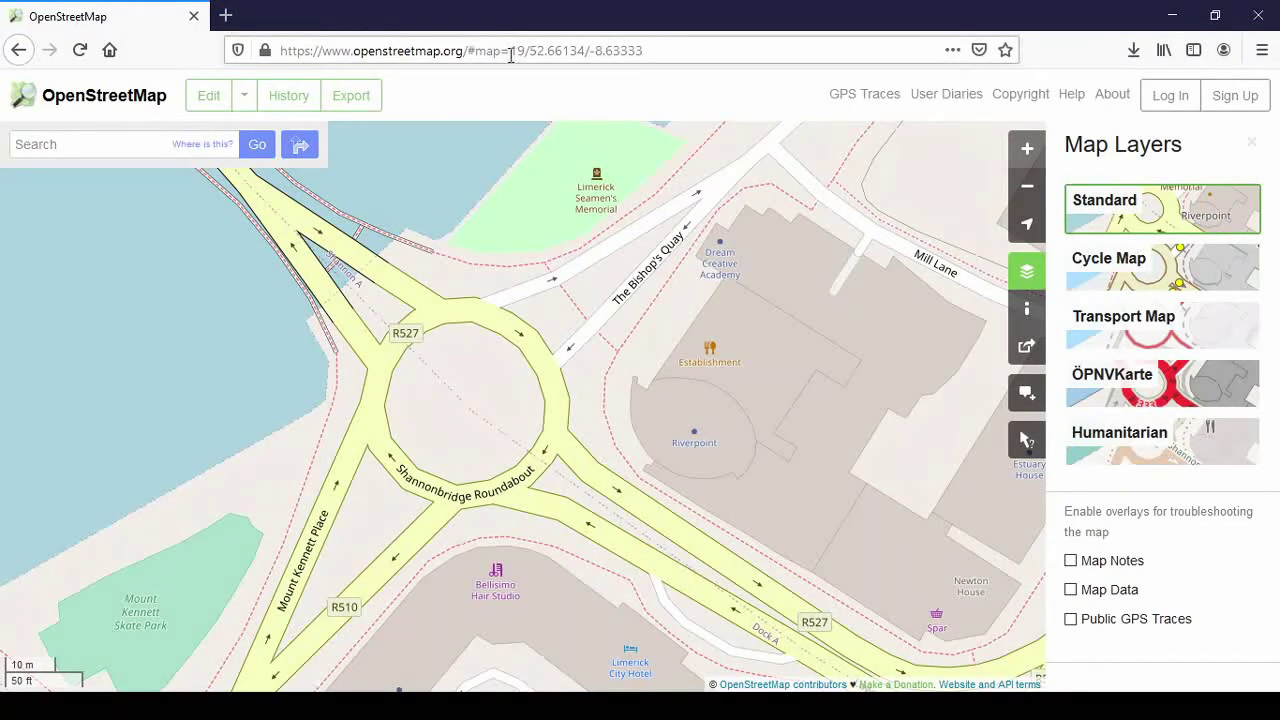
- Switch the base map to Cycle Map and examine the streets from the Shannonbridge Roundabout to Catherine Street
click(1210, 272)
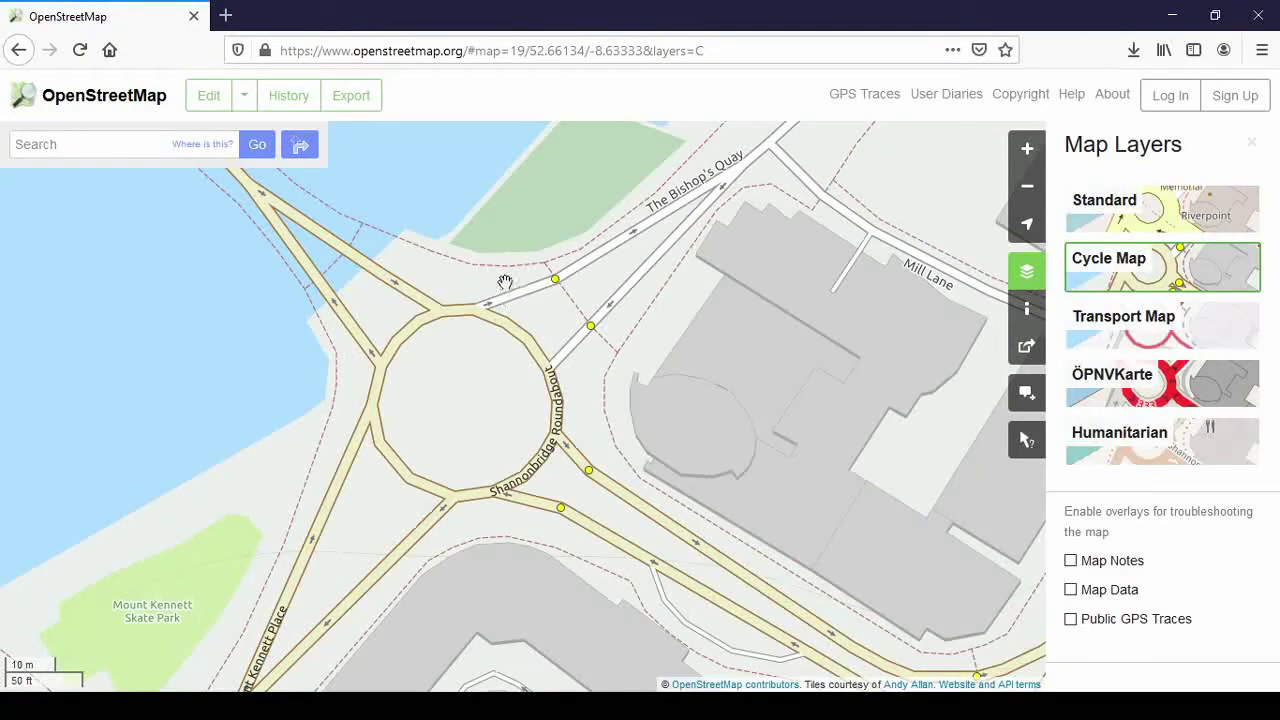
scroll(505, 282, down, 1)
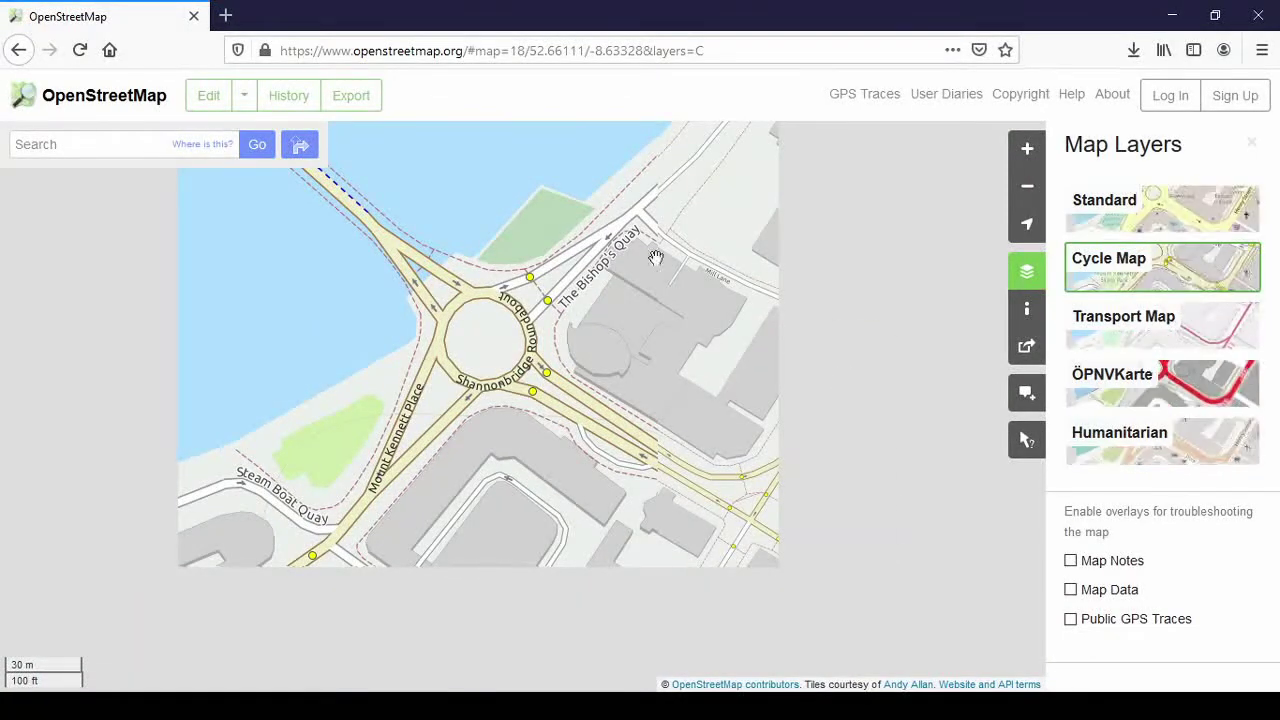
drag(770, 380, 440, 375)
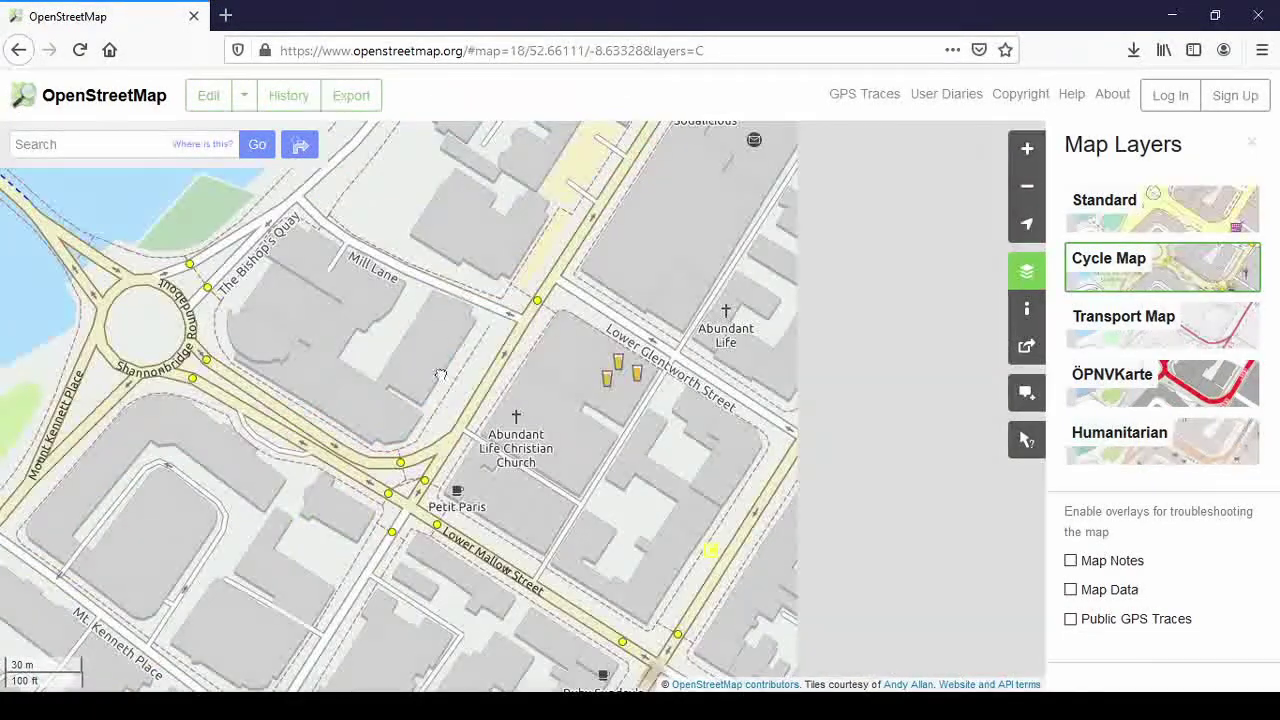
drag(586, 150, 487, 338)
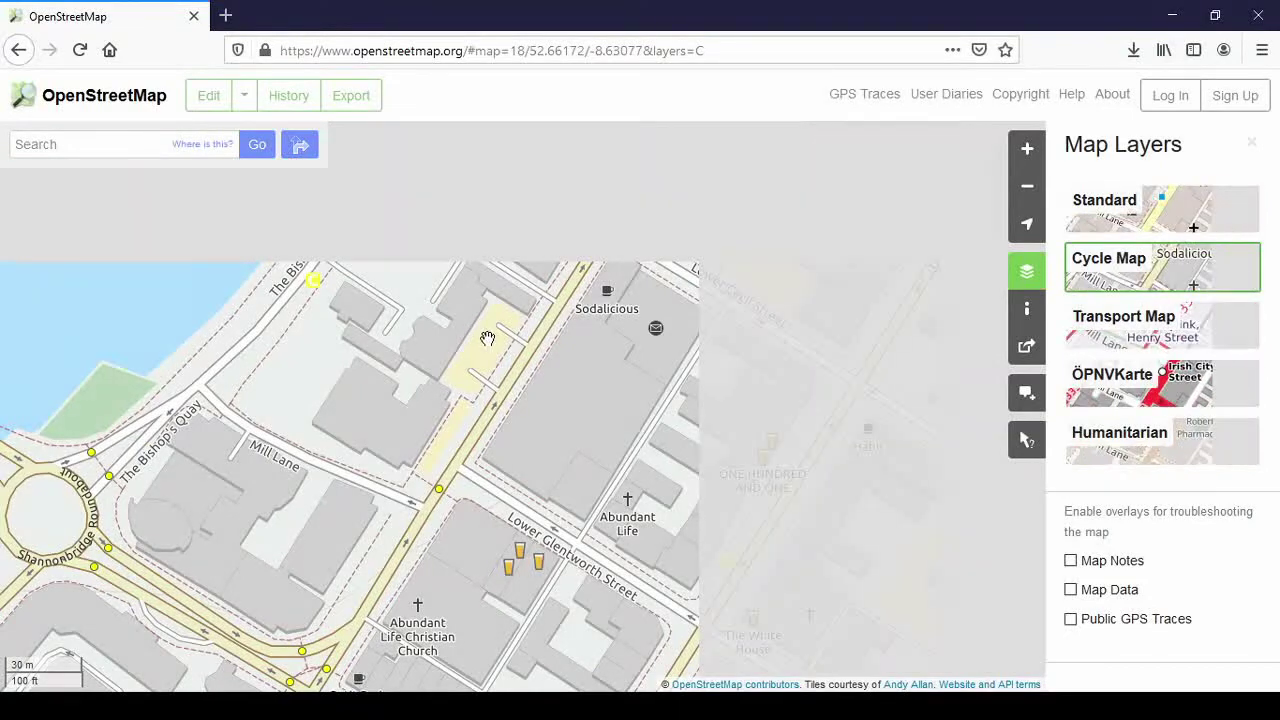
drag(910, 536, 569, 368)
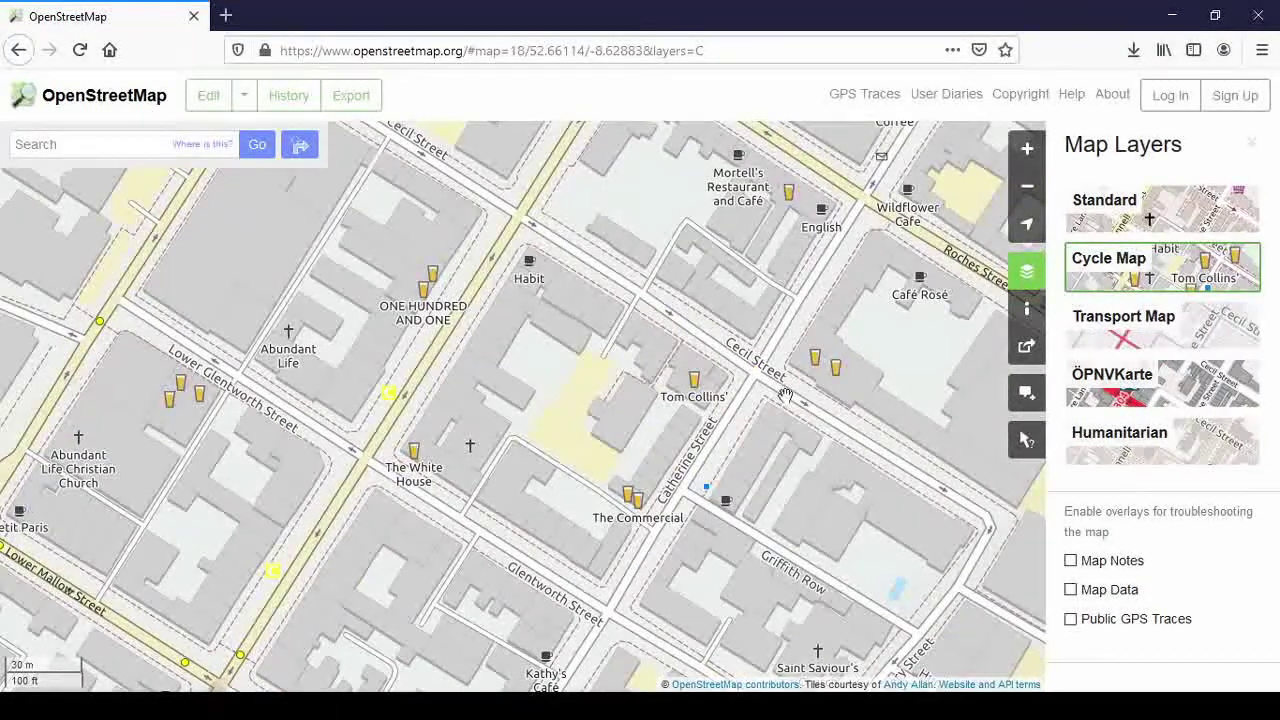
- Switch the base map to Standard and examine the shops and amenities along O'Connell Street and Cecil Street
click(1168, 213)
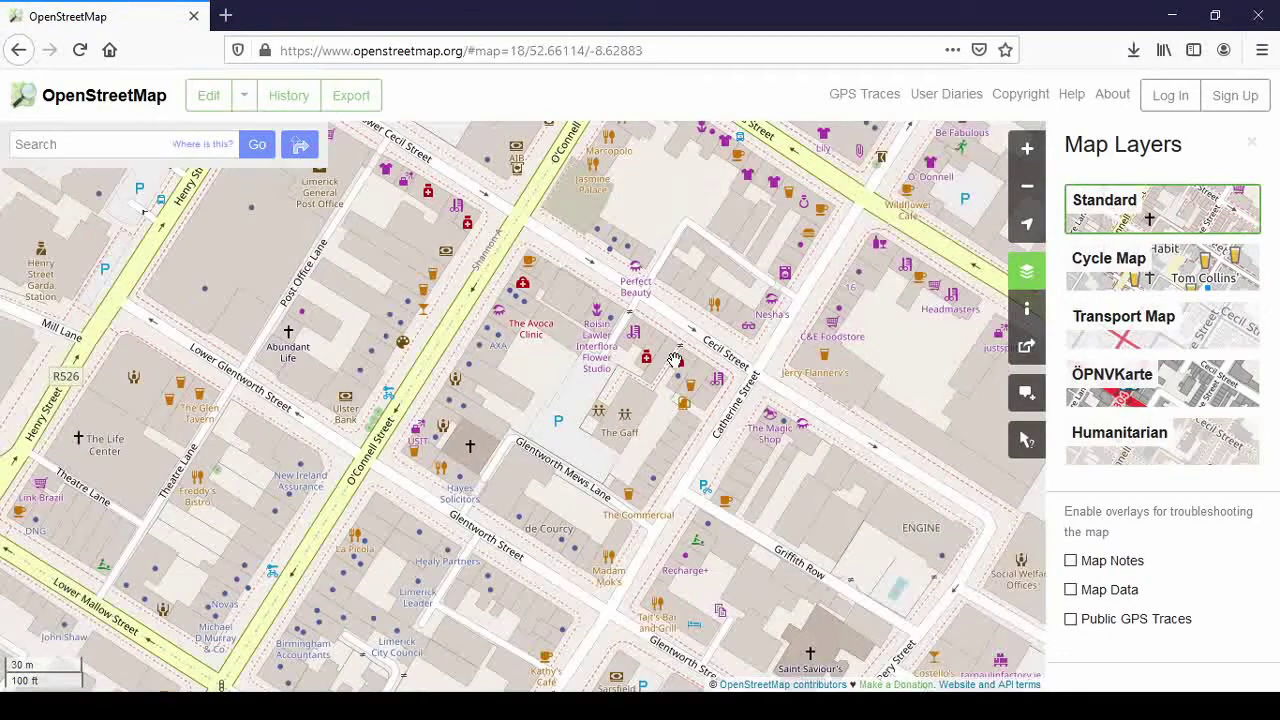
scroll(668, 365, up, 1)
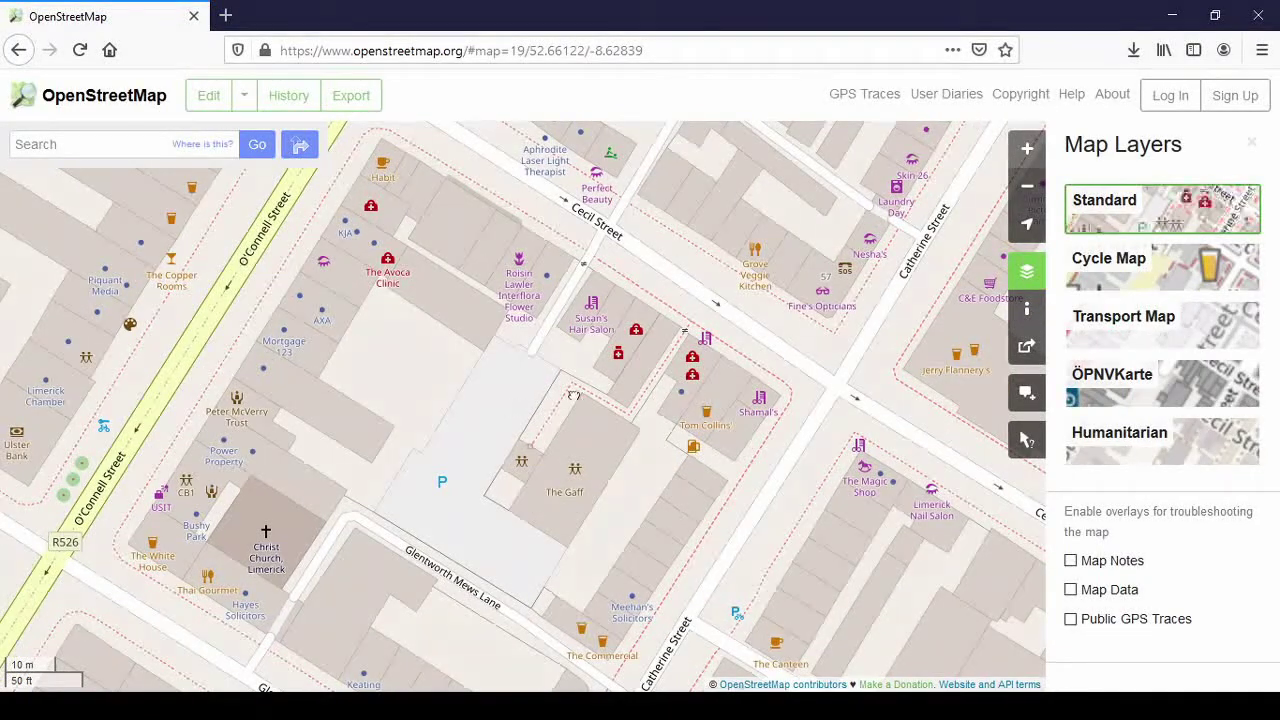
drag(516, 408, 617, 380)
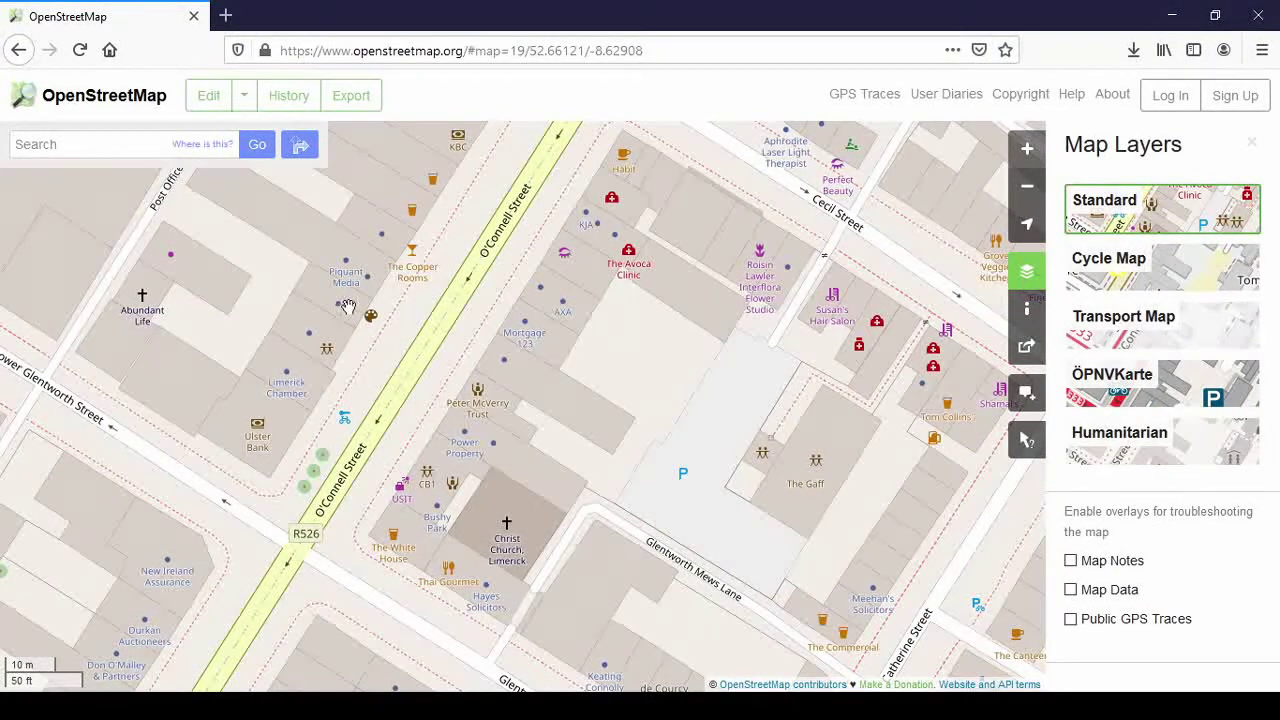
drag(348, 314, 411, 336)
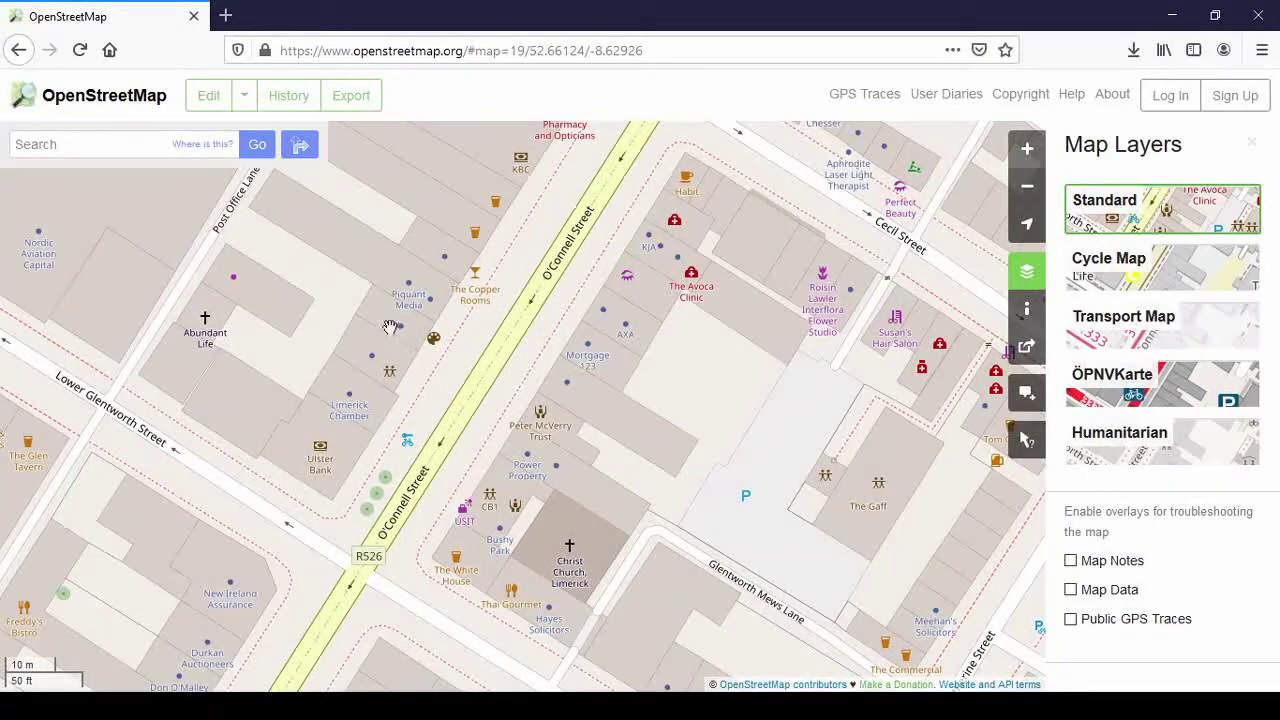
- Switch the base map to Humanitarian and examine the buildings along O'Connell Street near Ulster Bank up close
click(1168, 447)
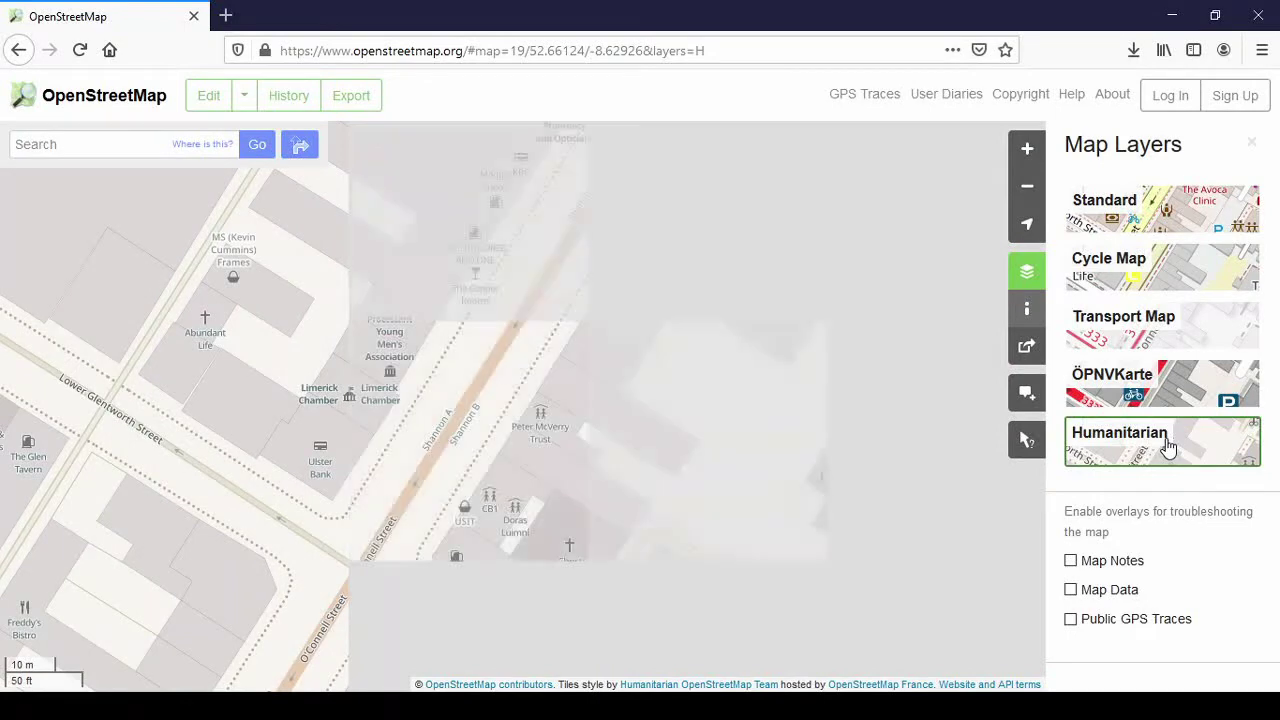
scroll(429, 358, up, 1)
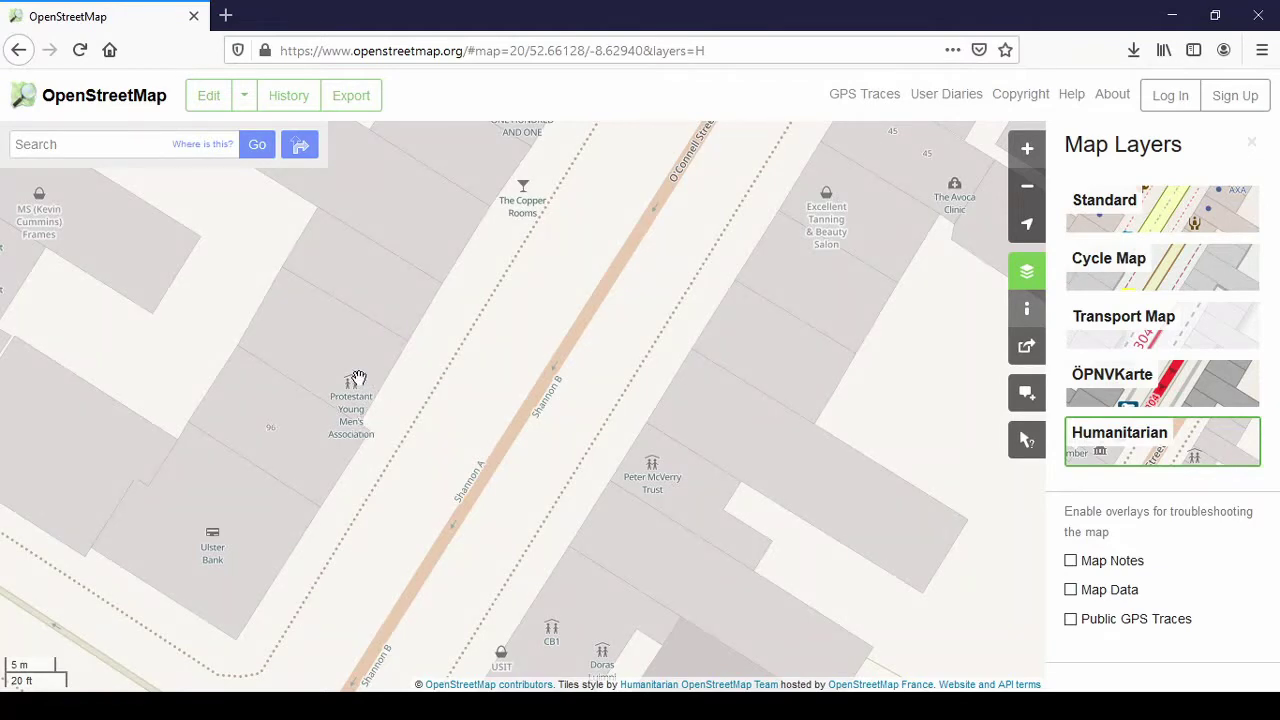
scroll(408, 367, down, 1)
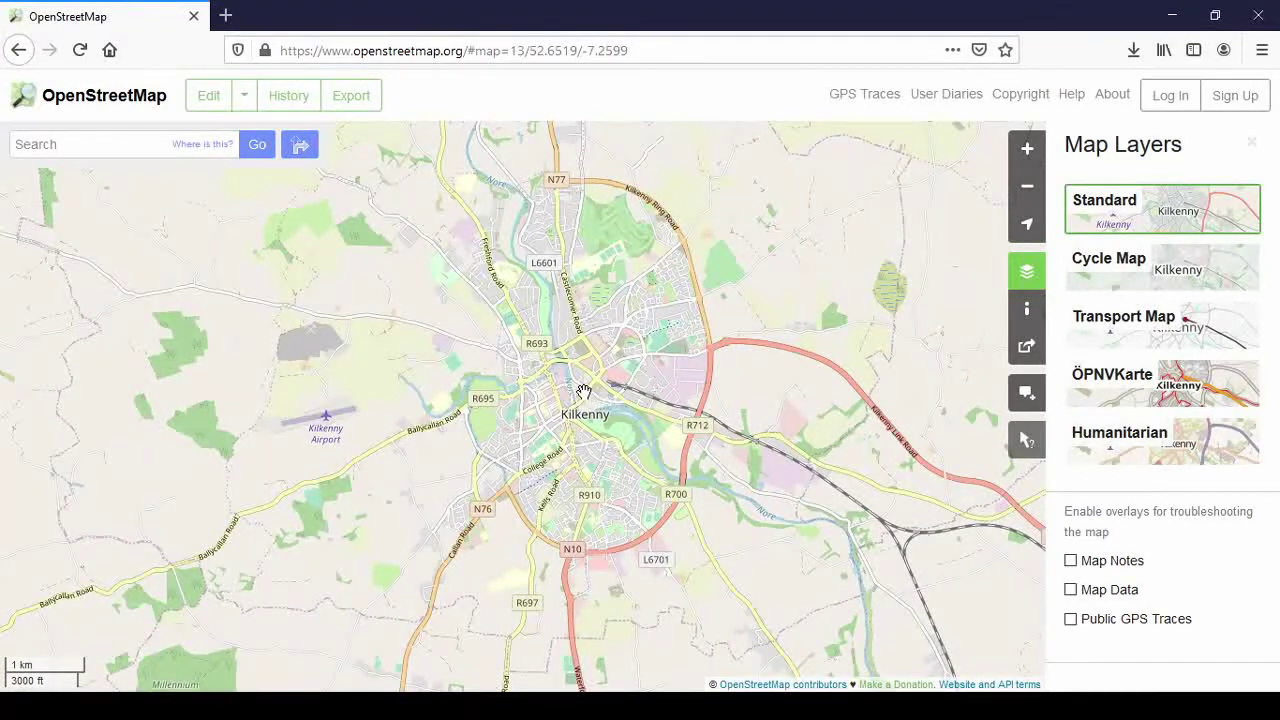
- Examine the shops between High Street and Saint Kieran's Street in Kilkenny's centre on the Standard layer
scroll(577, 390, up, 2)
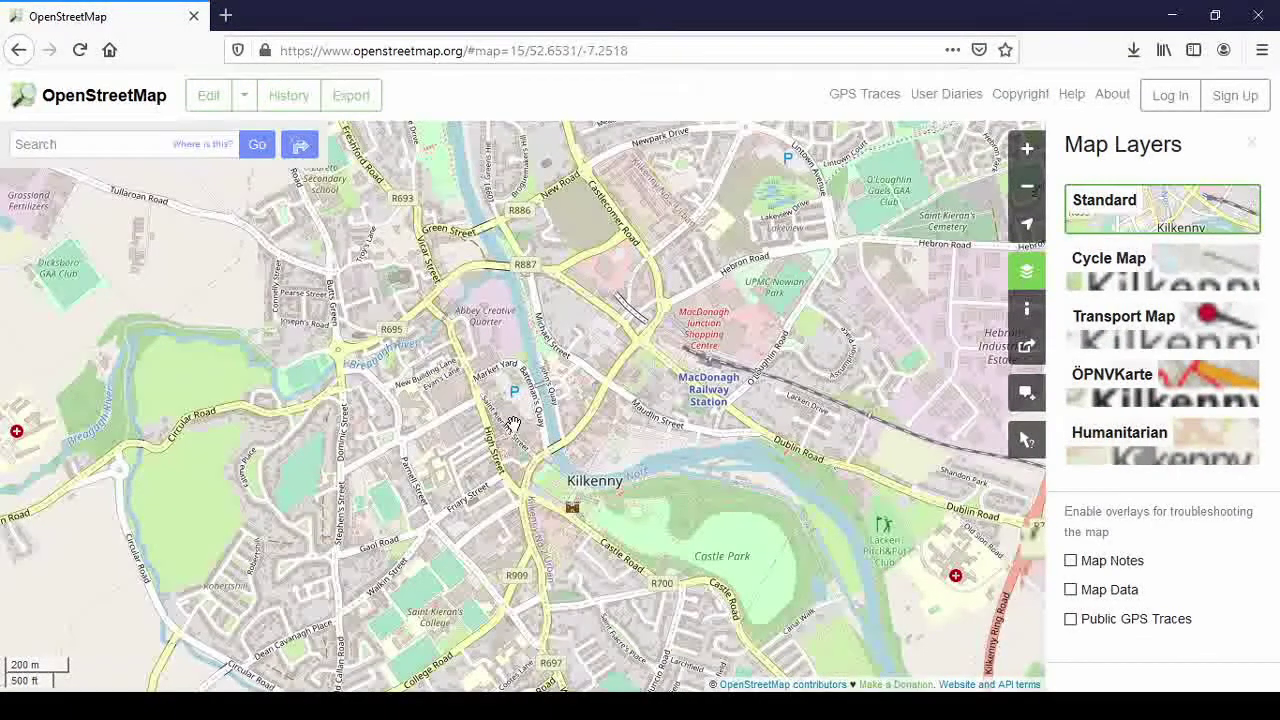
scroll(512, 424, up, 4)
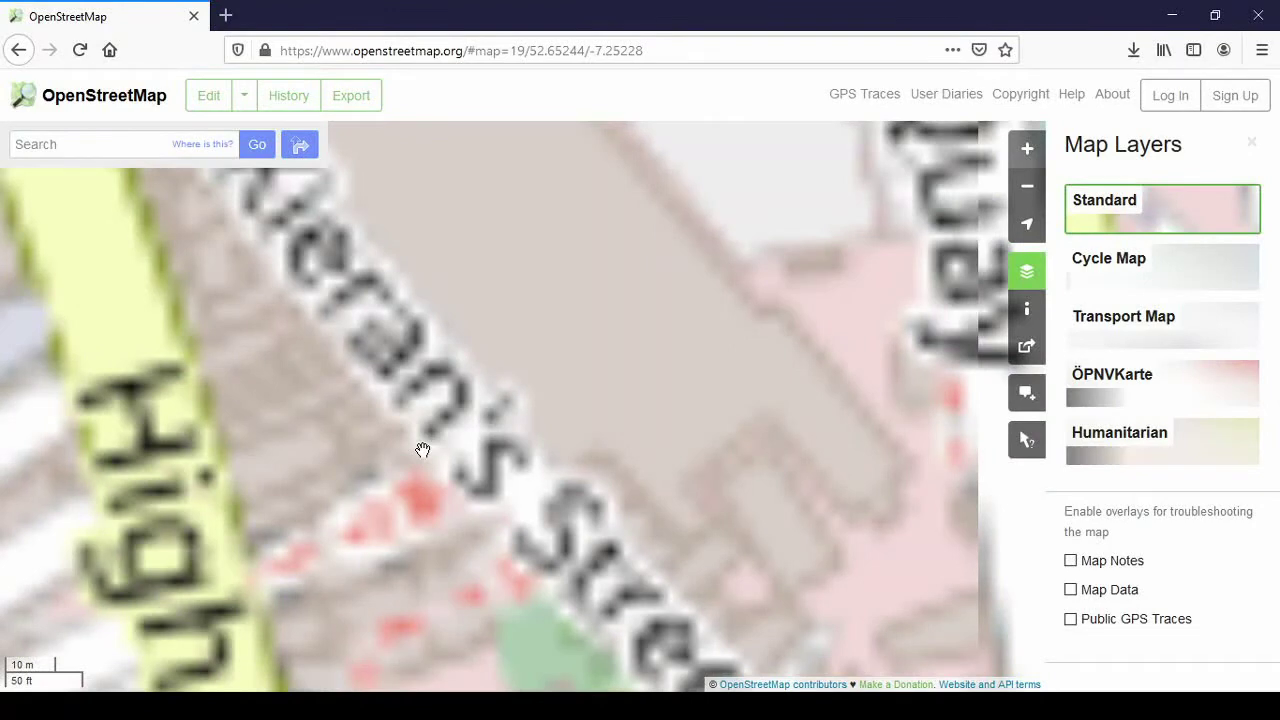
drag(422, 450, 630, 518)
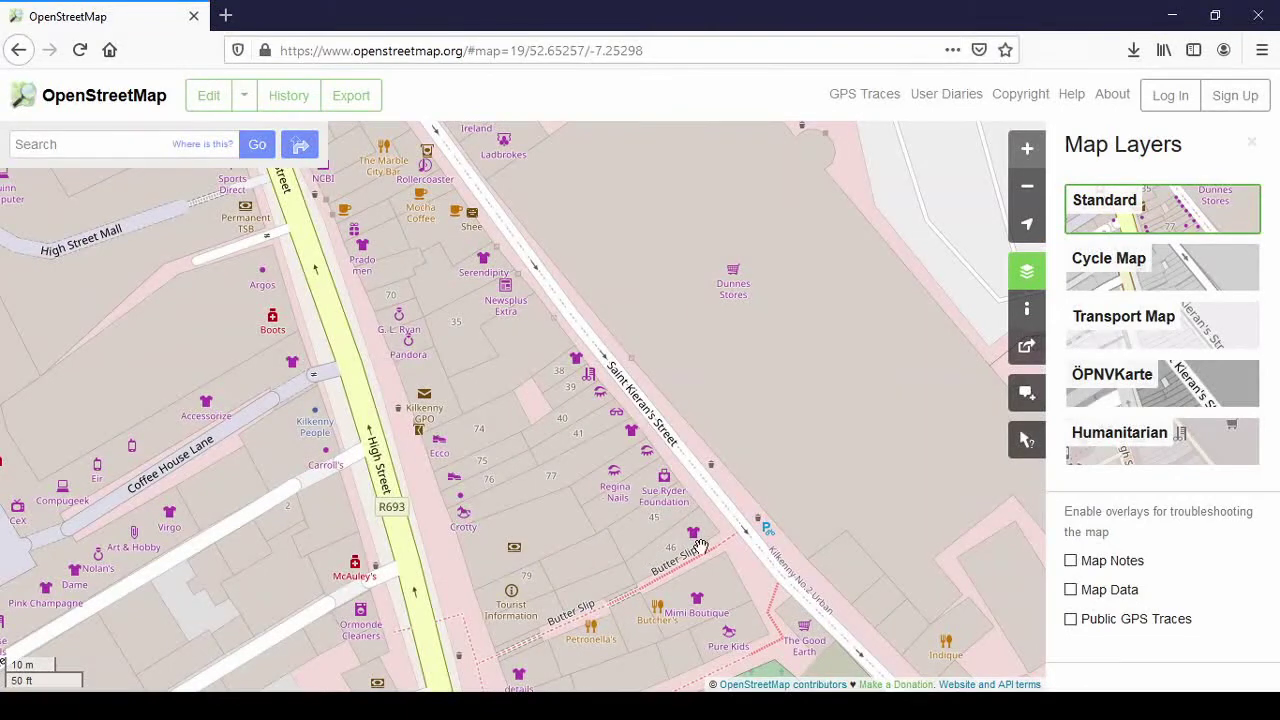
drag(700, 545, 650, 500)
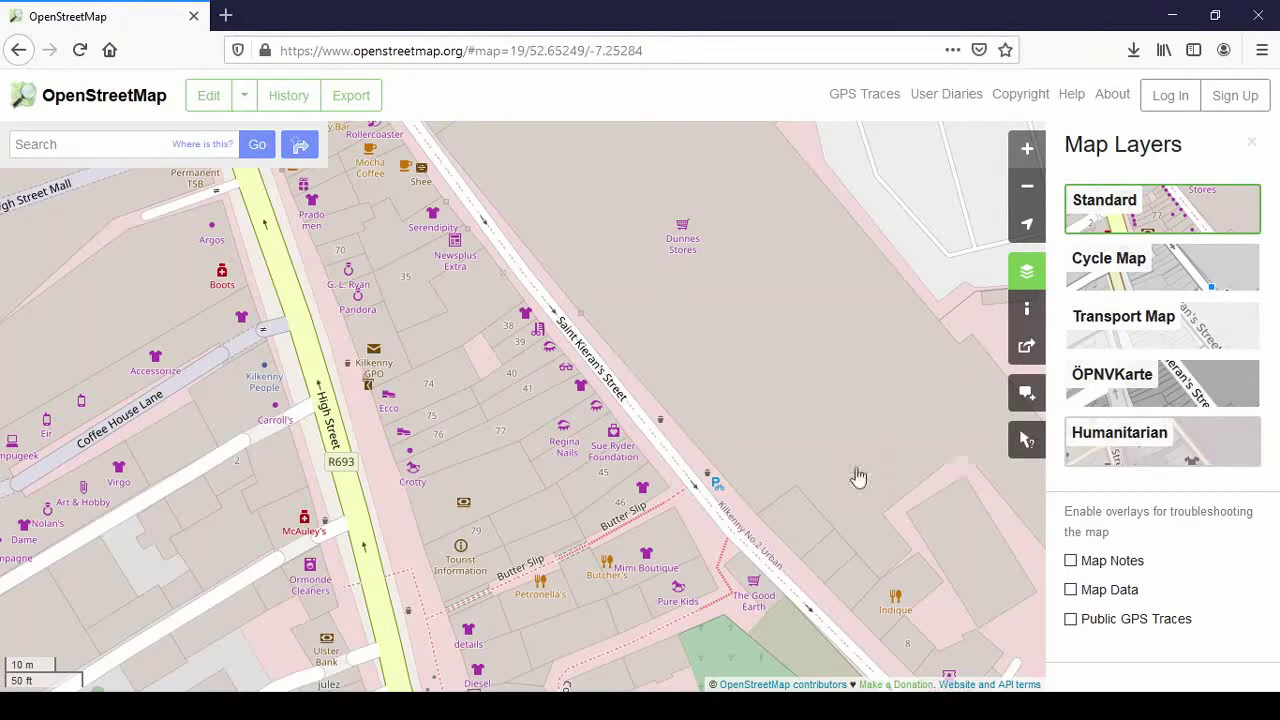
- Switch the base map to Humanitarian and examine the shops and litter bins along Saint Kieran's Street in Kilkenny
click(1181, 446)
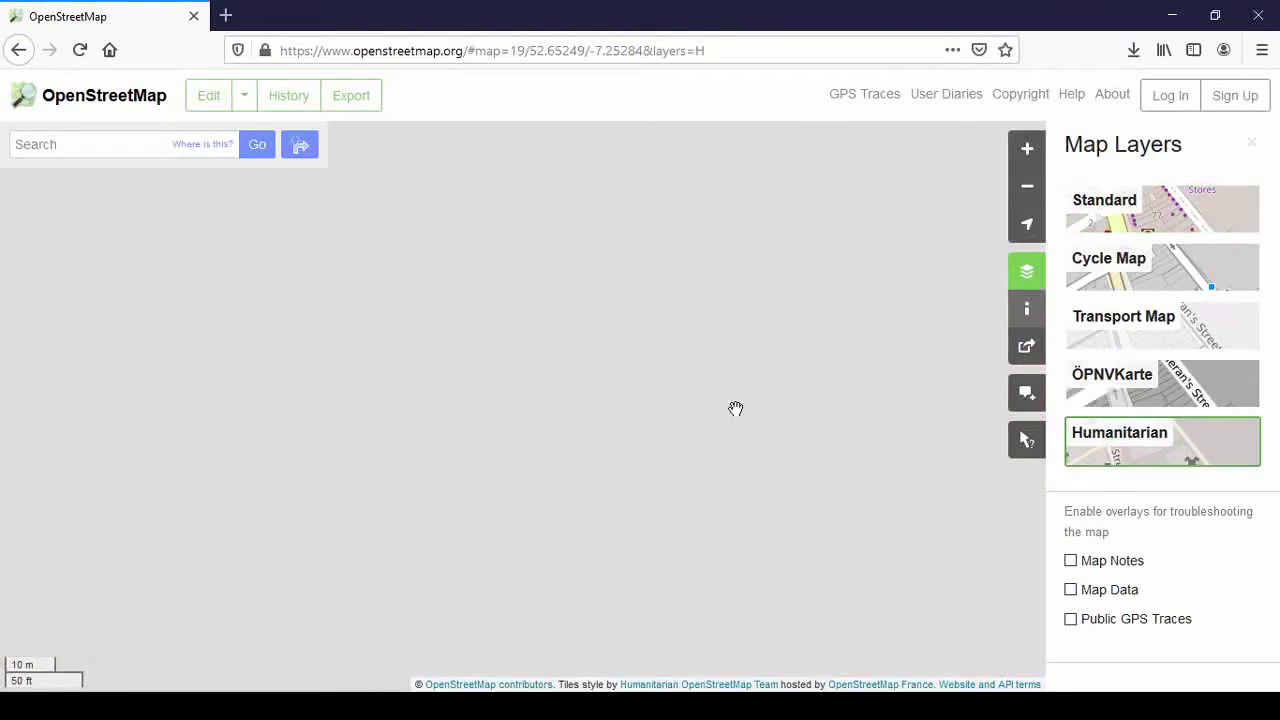
scroll(565, 445, down, 1)
scroll(573, 437, up, 2)
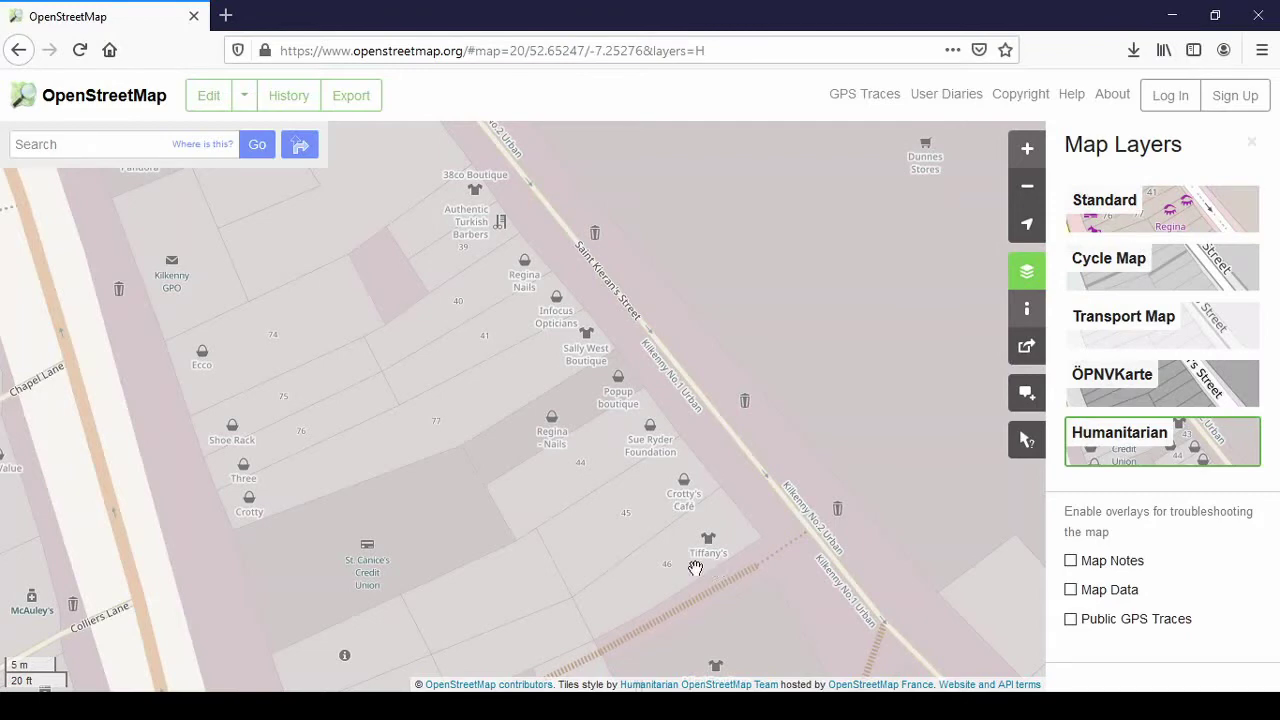
drag(826, 631, 740, 603)
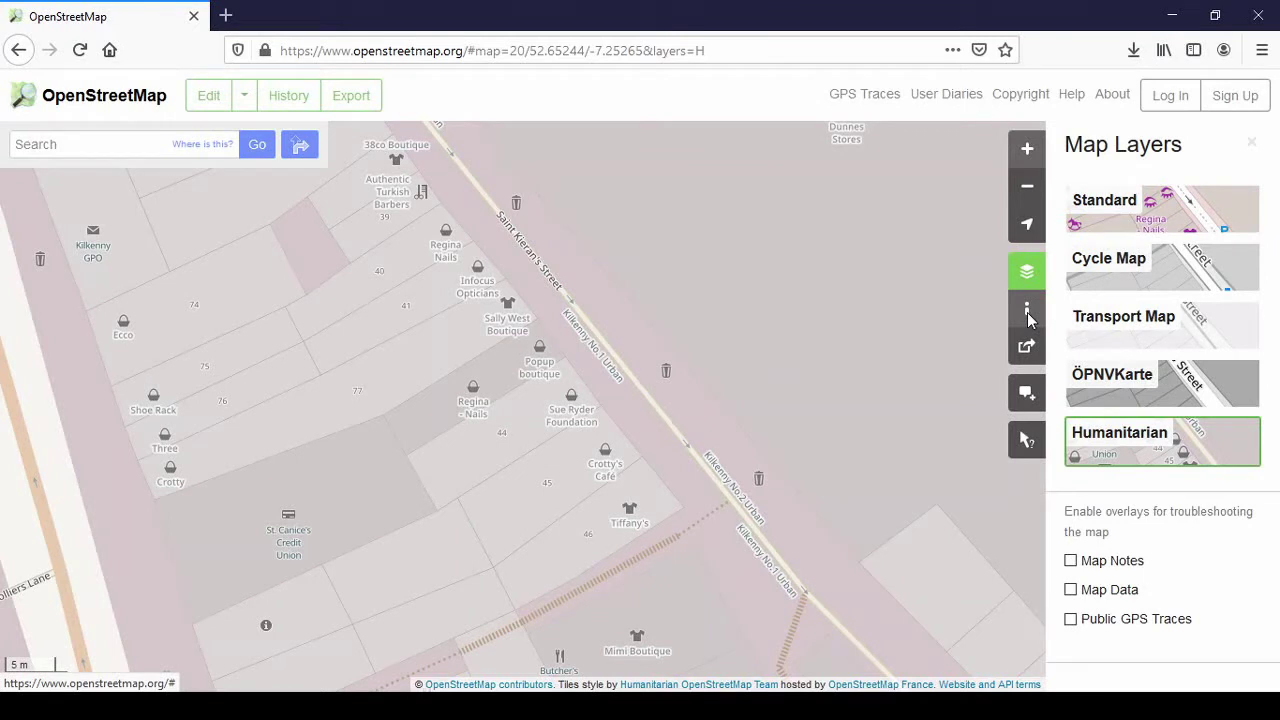
- Check whether the Humanitarian layer offers a map key, and switch the base map to Standard
click(1251, 143)
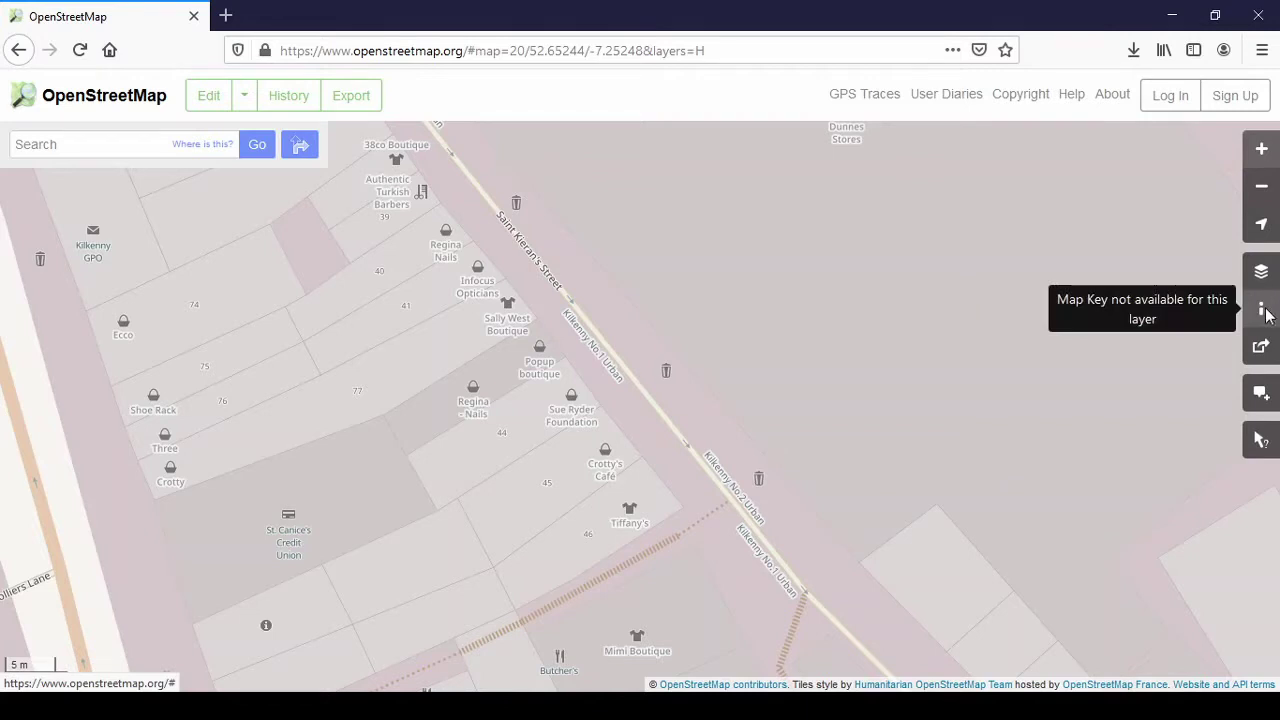
click(1262, 270)
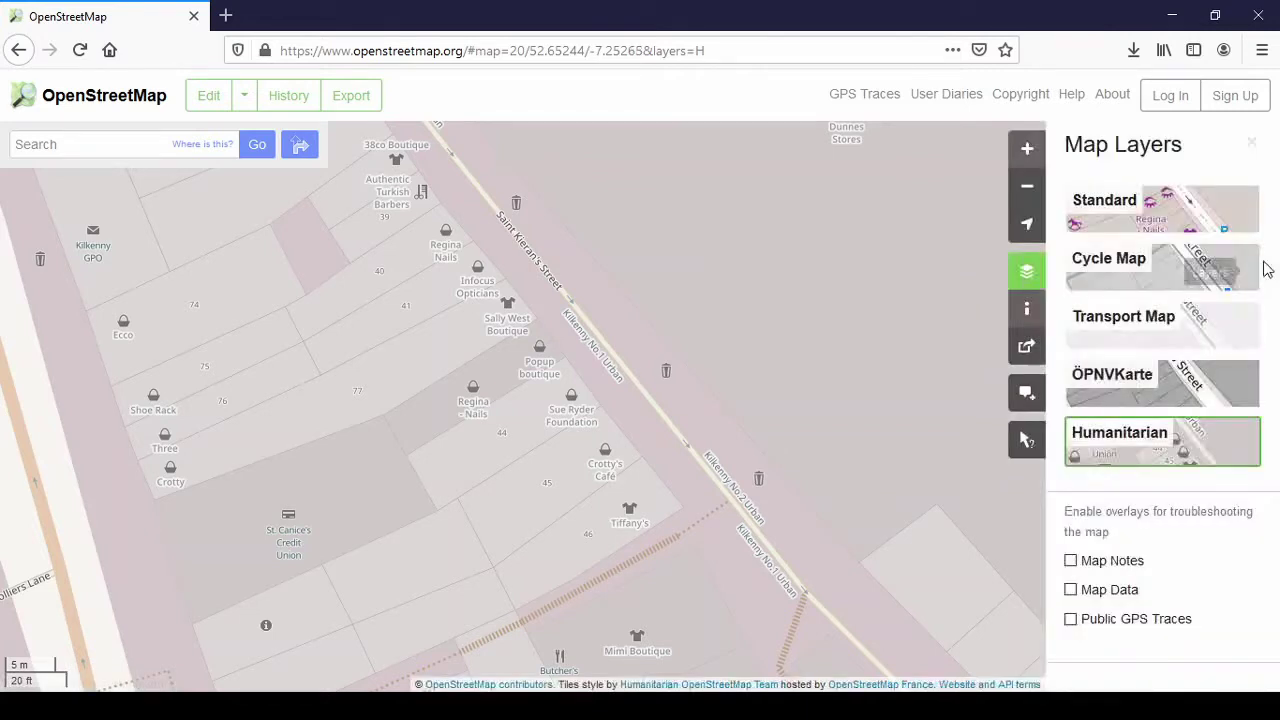
click(1138, 208)
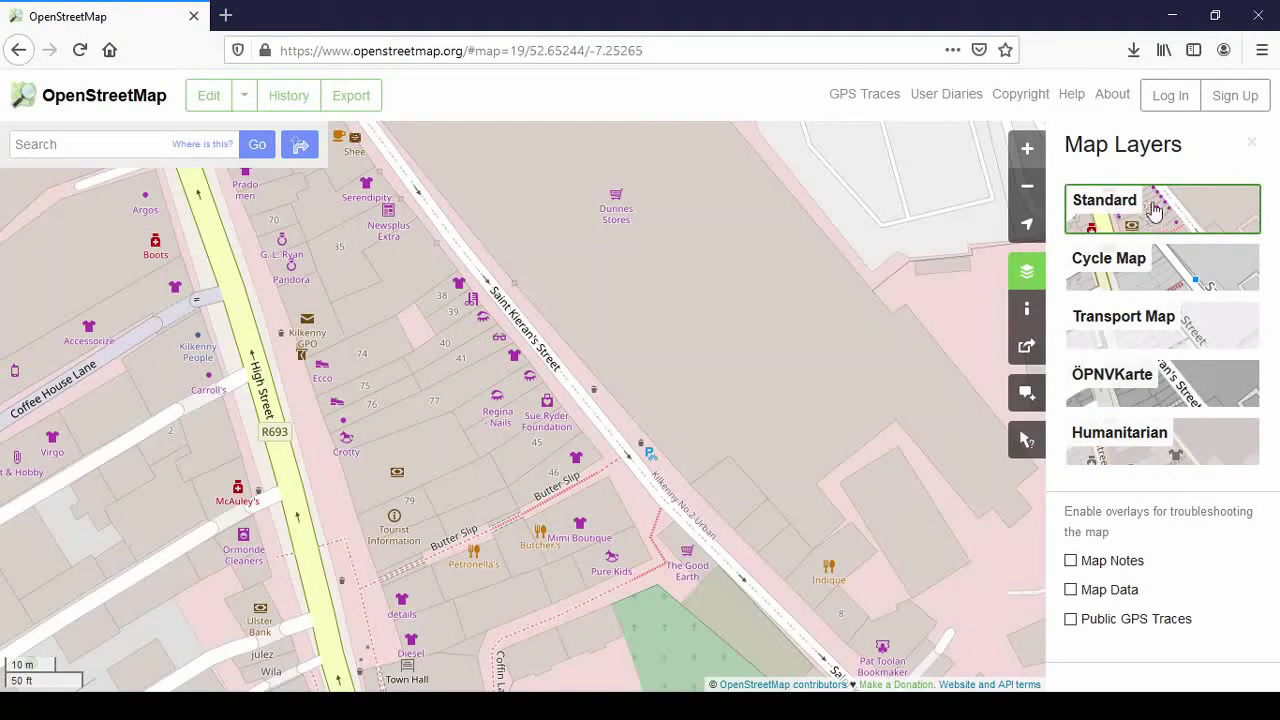
- Open the Standard layer's map key and review its road, railway, boundary and land-use symbols
click(1031, 310)
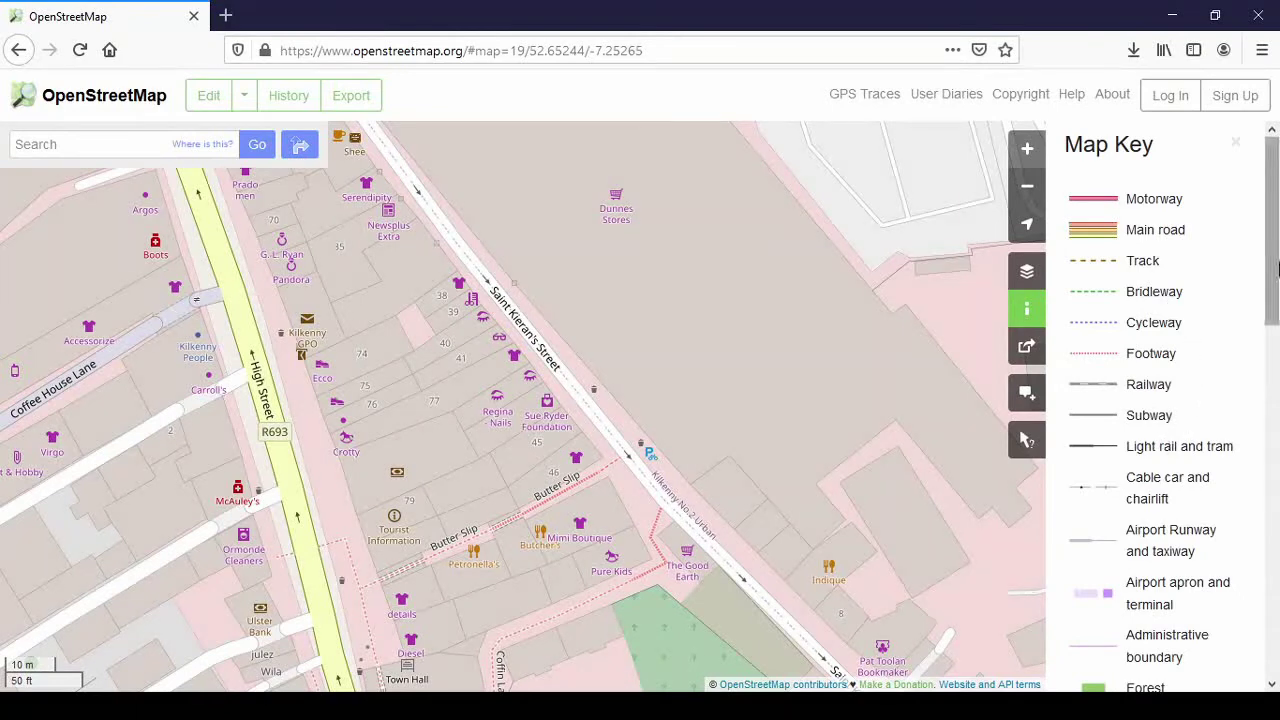
scroll(1275, 240, down, 3)
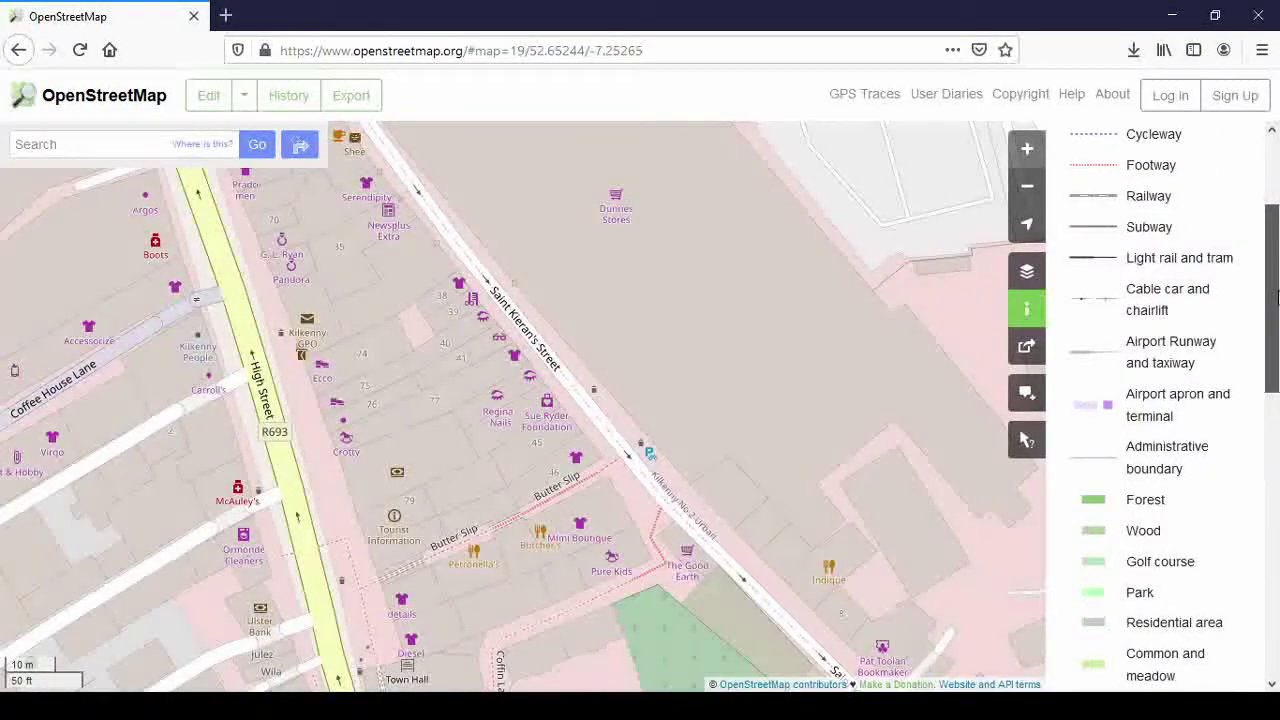
scroll(1275, 297, down, 5)
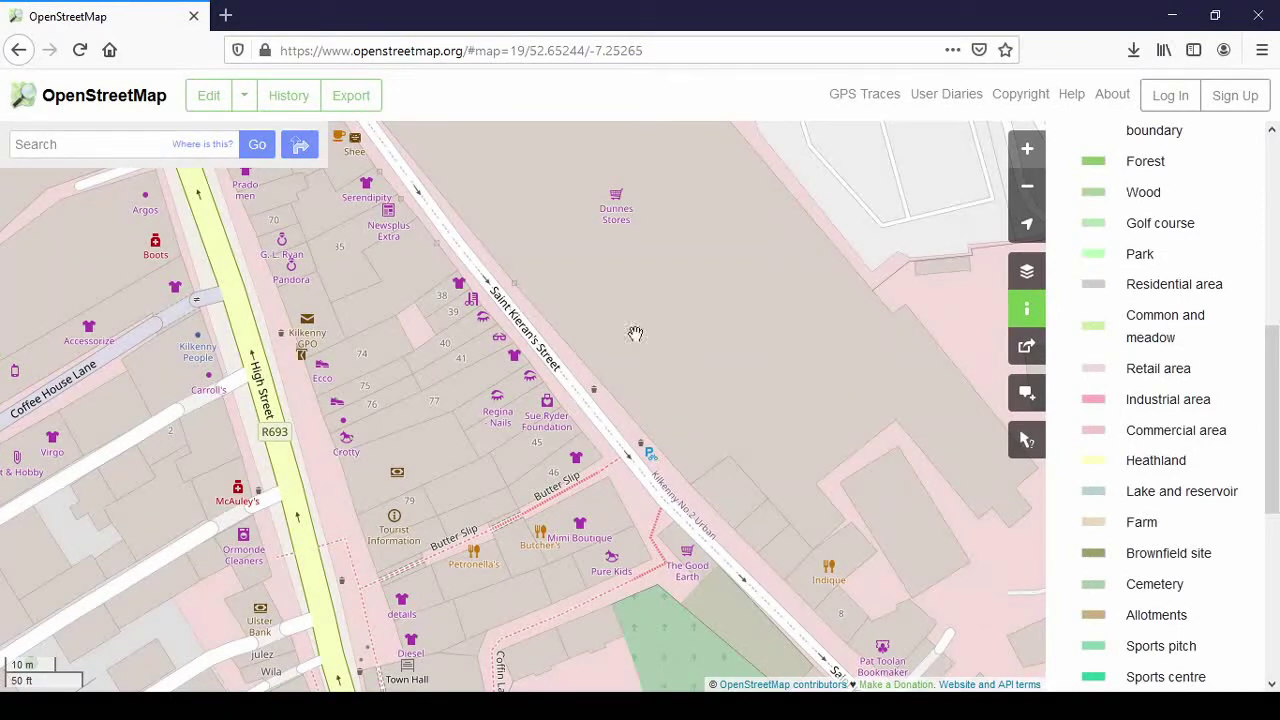
- Examine the area around John's Quay, Bateman's Quay and John Street Lower in Kilkenny against the map key
drag(584, 326, 344, 356)
drag(698, 321, 283, 282)
drag(845, 378, 445, 338)
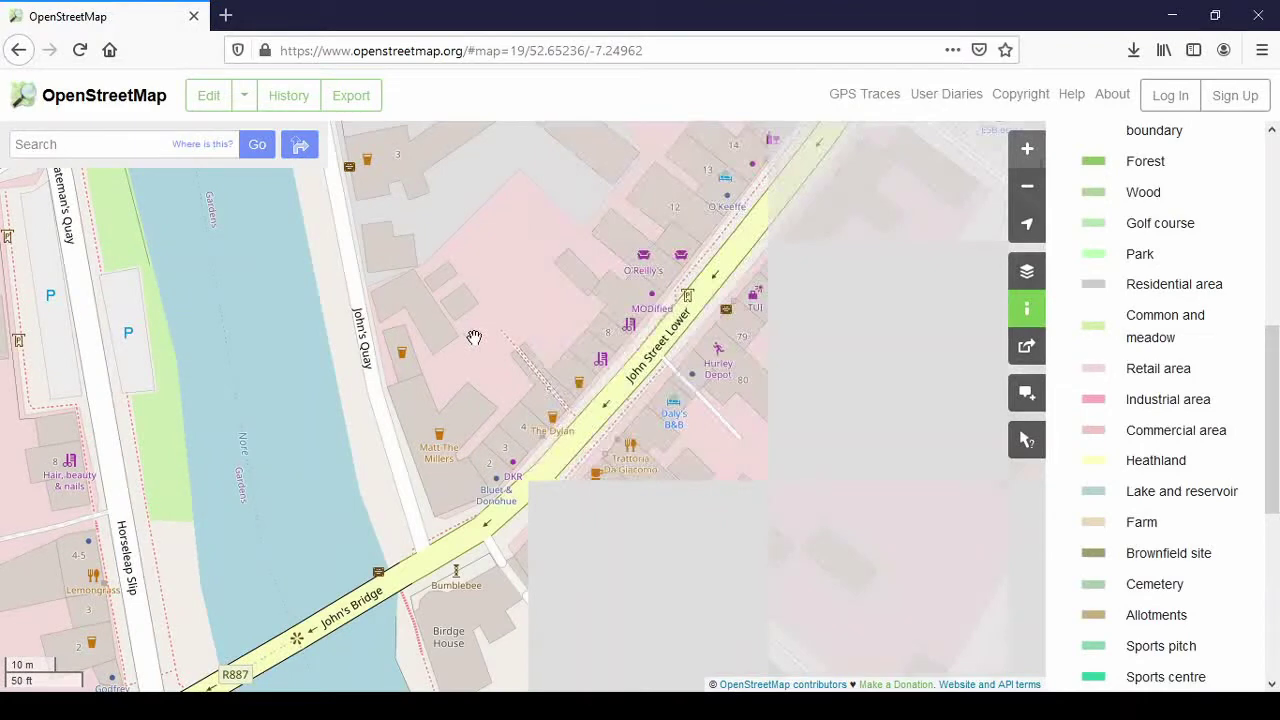
drag(531, 329, 637, 371)
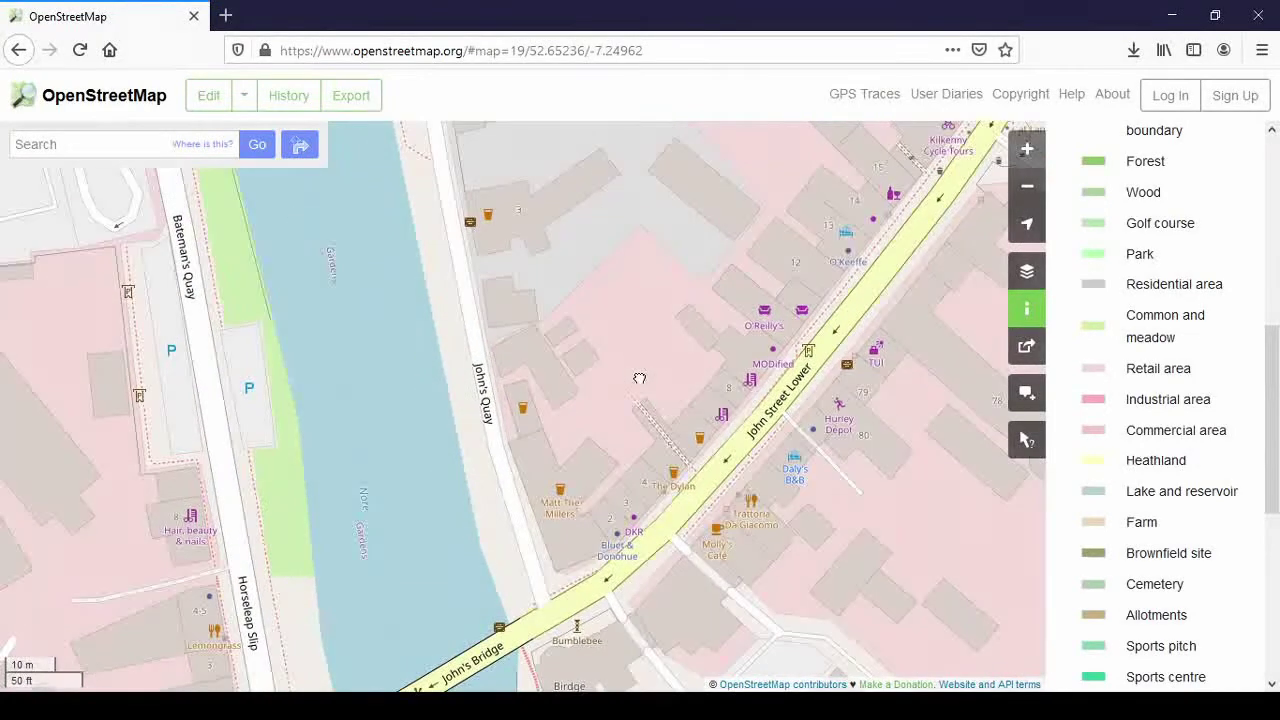
drag(704, 409, 752, 482)
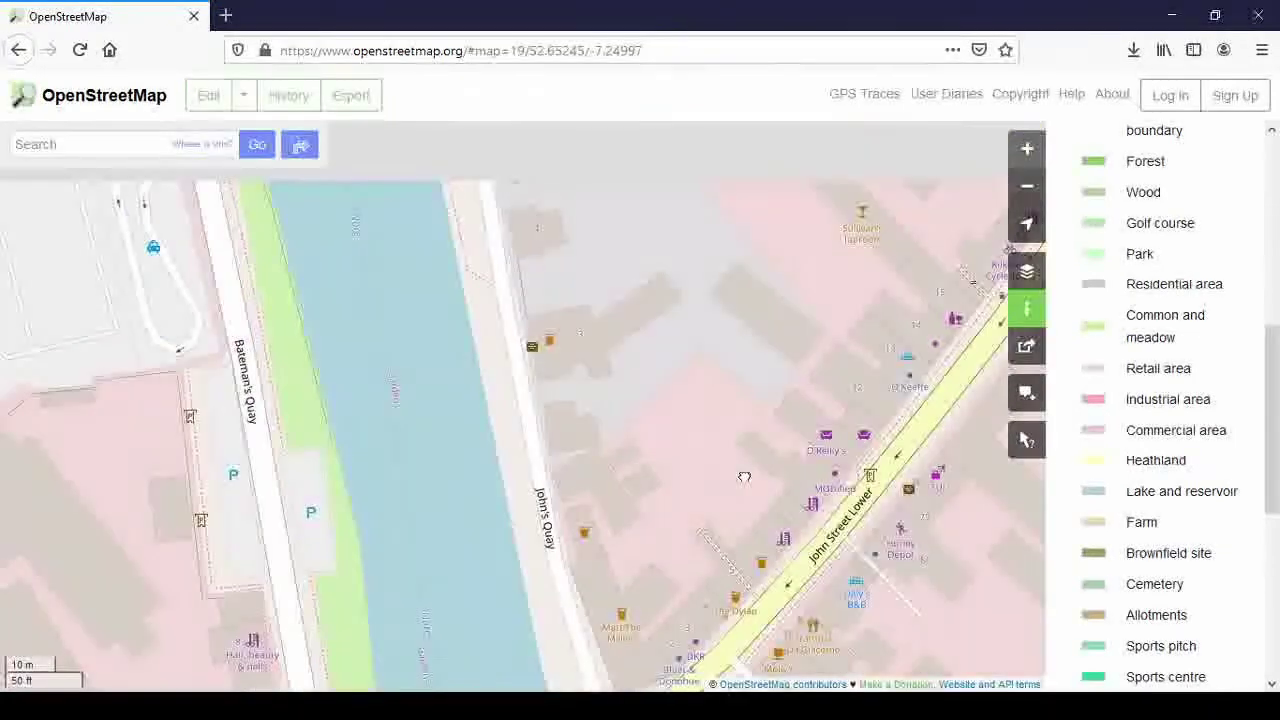
- Review the map key's remaining land-use and road symbols against John Street Lower, and close the key
drag(697, 283, 734, 357)
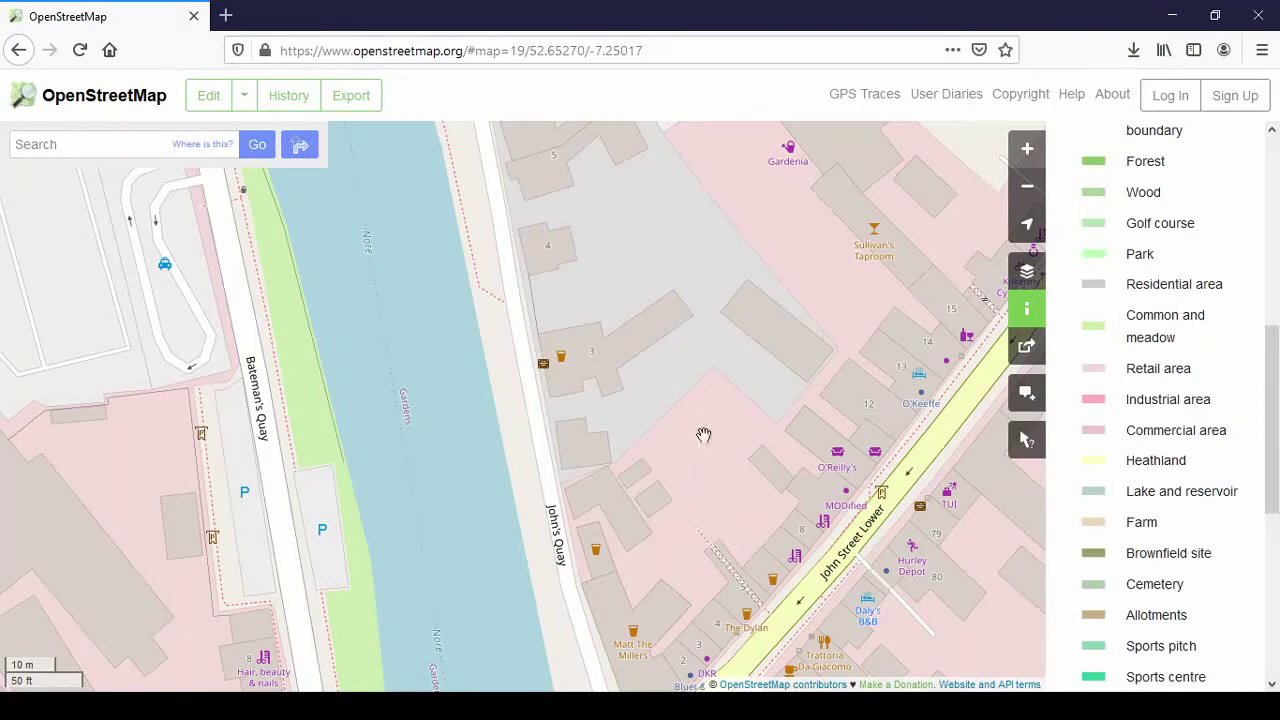
drag(722, 565, 534, 465)
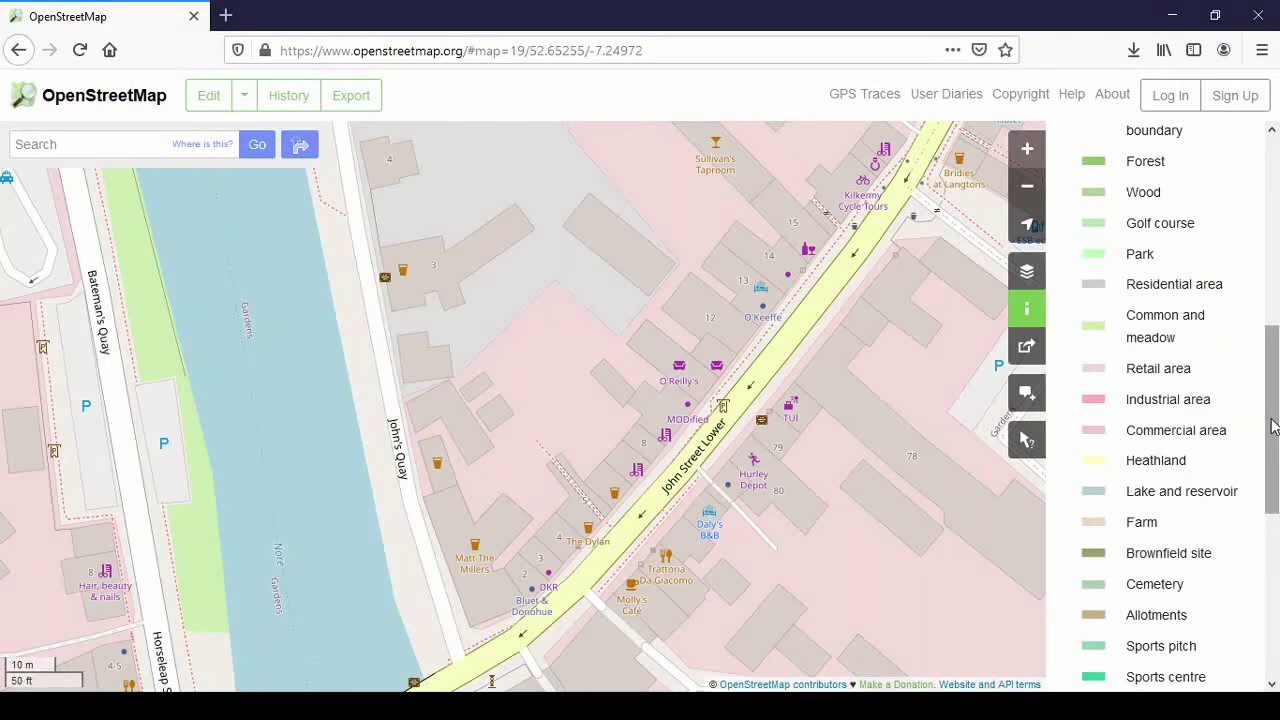
scroll(1240, 322, down, 3)
scroll(1245, 430, down, 6)
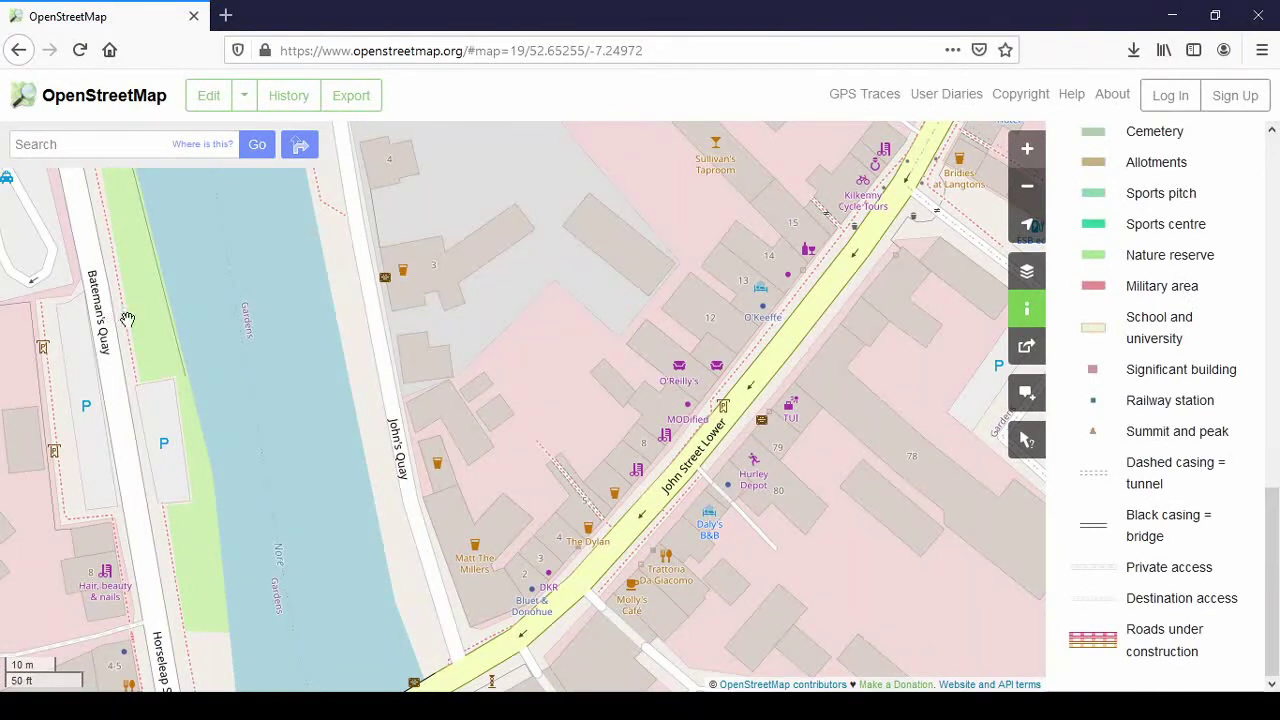
scroll(1266, 275, up, 20)
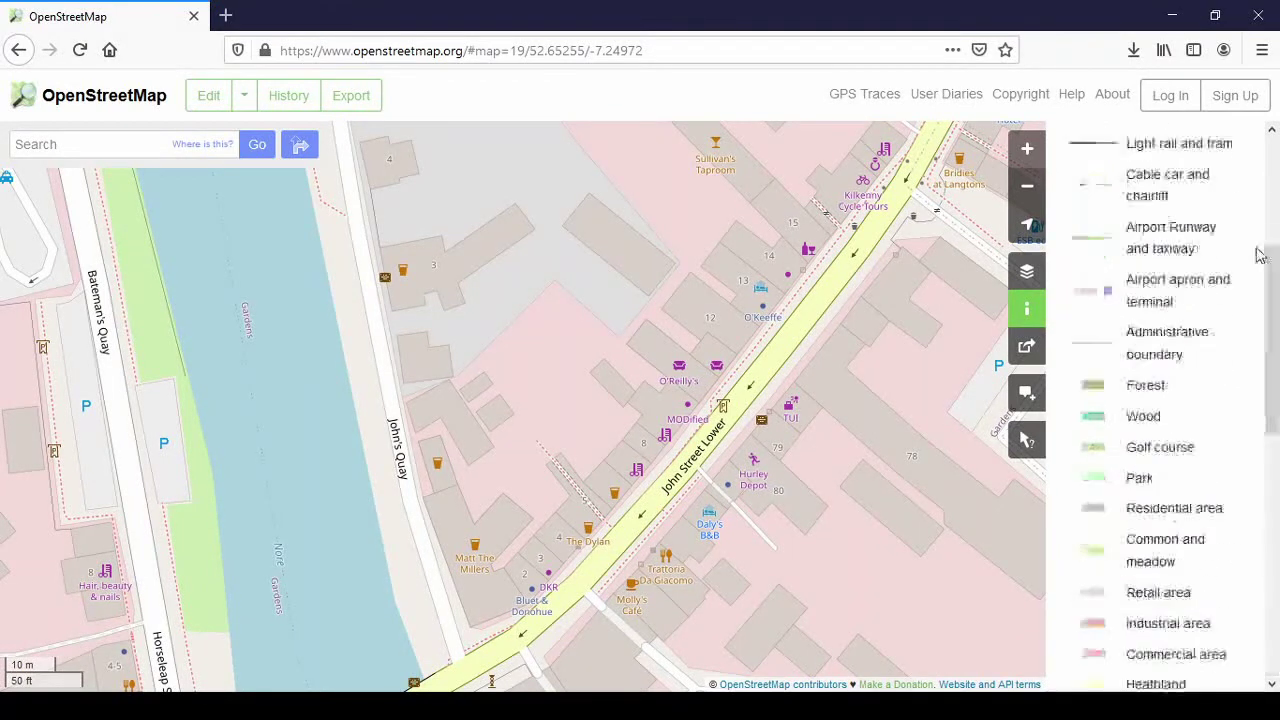
click(1238, 145)
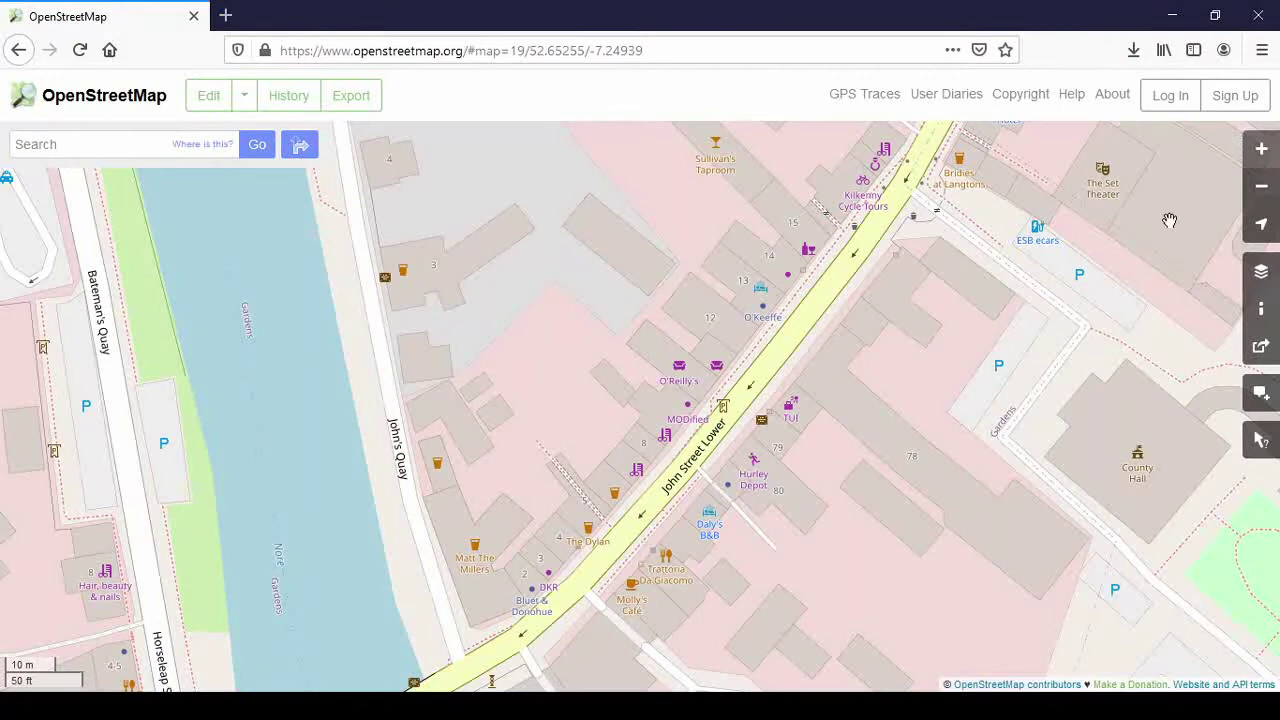
- Show the map sharing options, and look up the pub "Home Rule Club, Kilkenny" to open its node details
click(1263, 356)
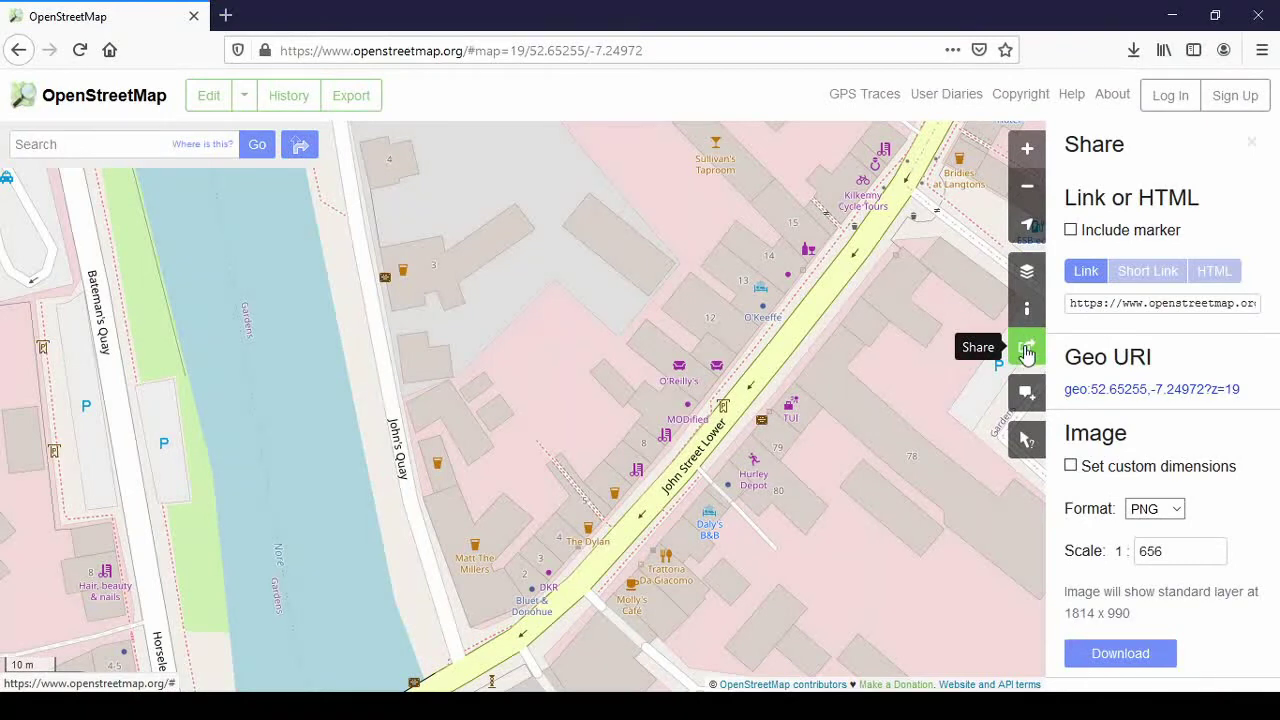
drag(66, 407, 124, 150)
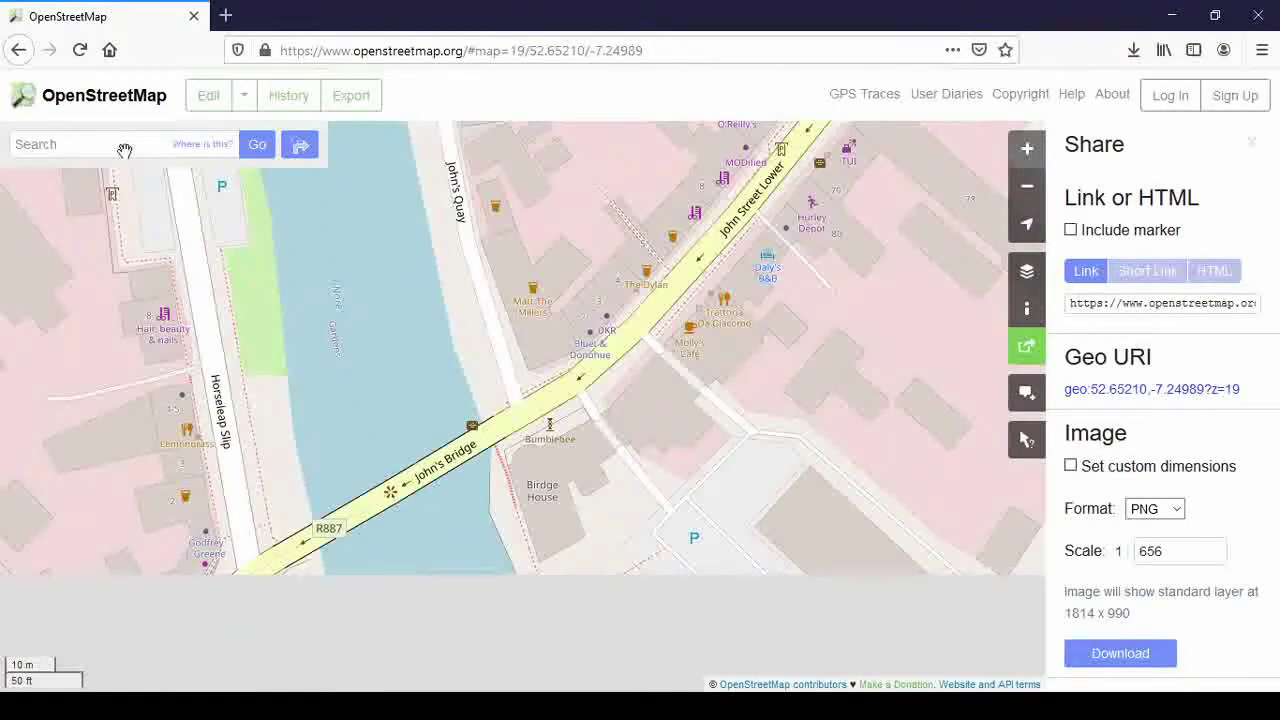
click(110, 142)
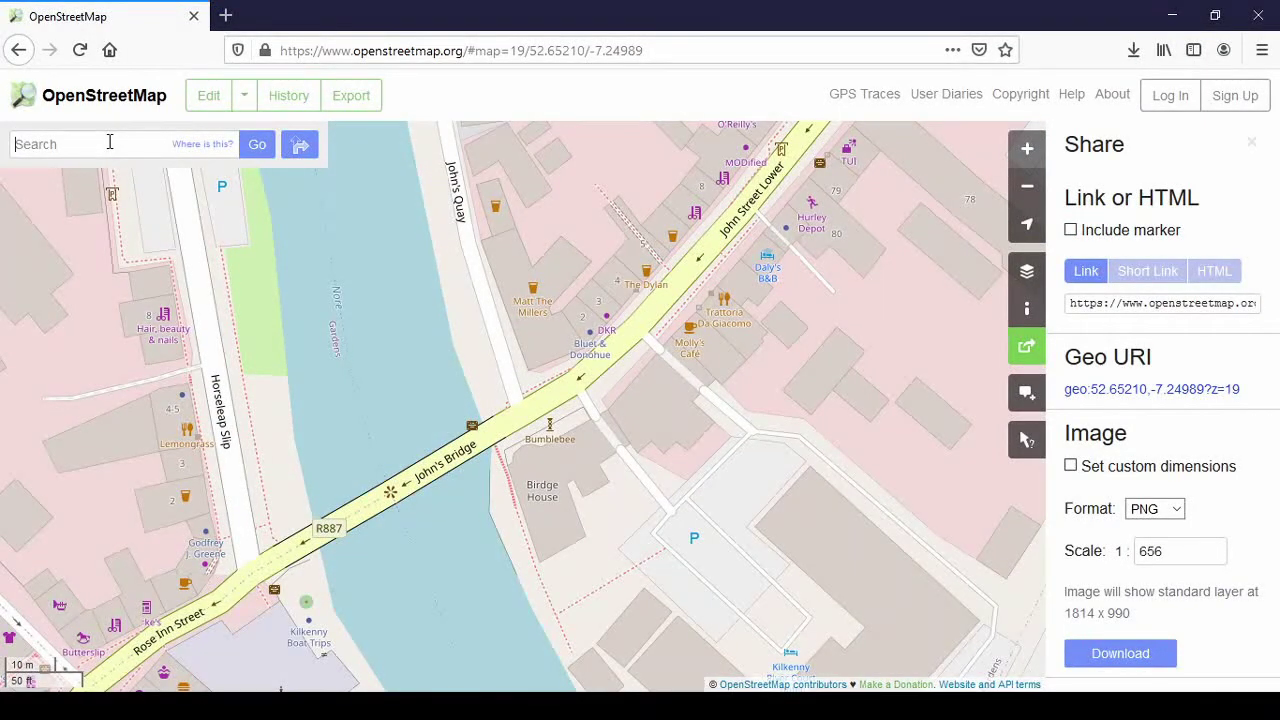
text(Home)
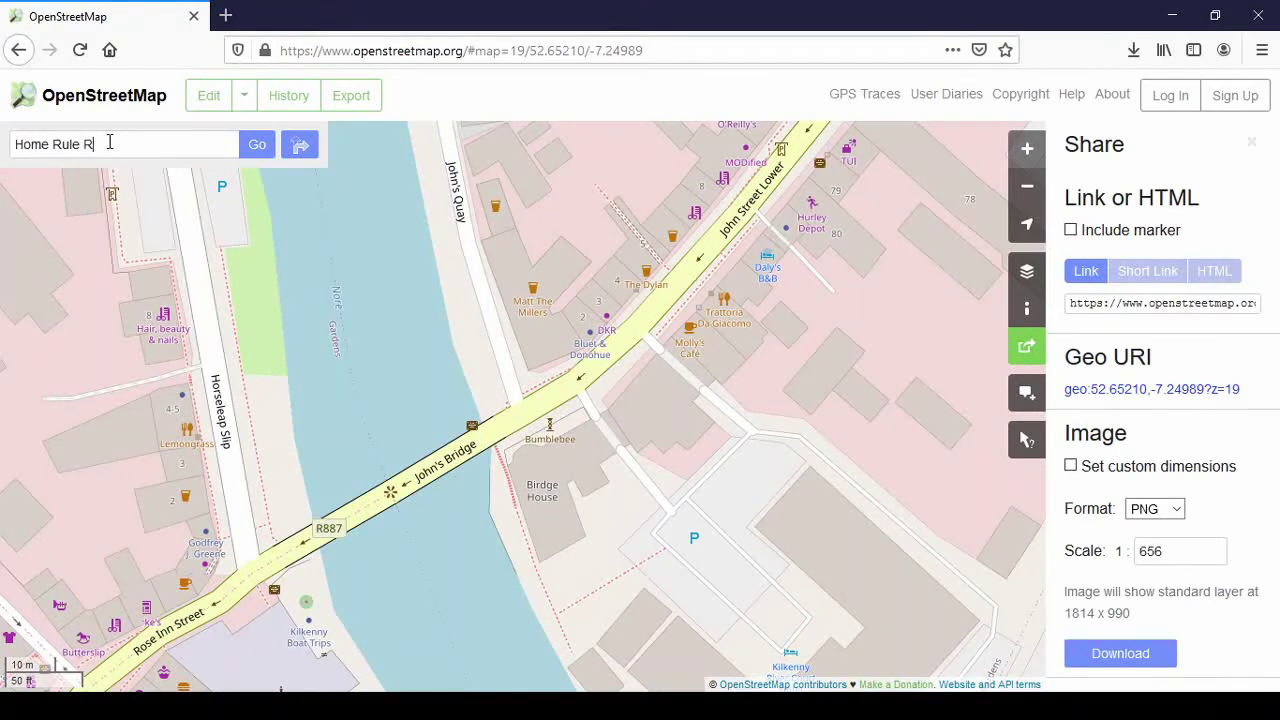
text( Rule Club, Kilkenny)
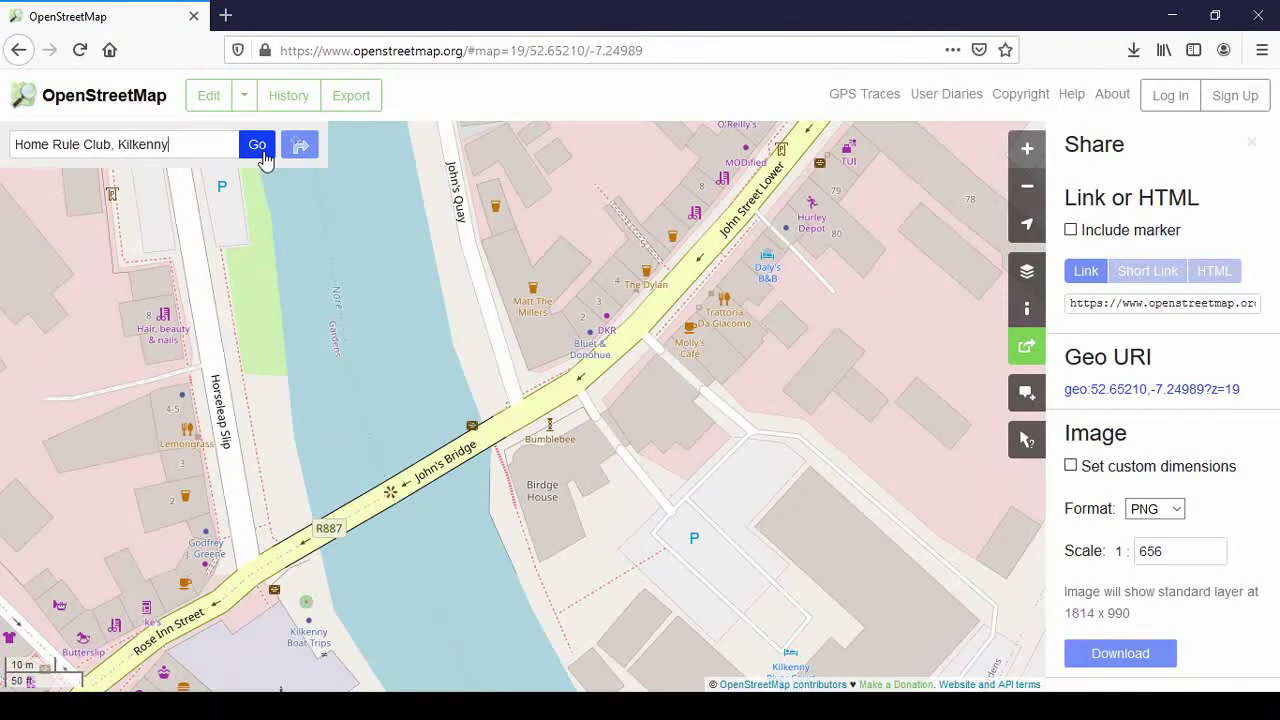
click(263, 158)
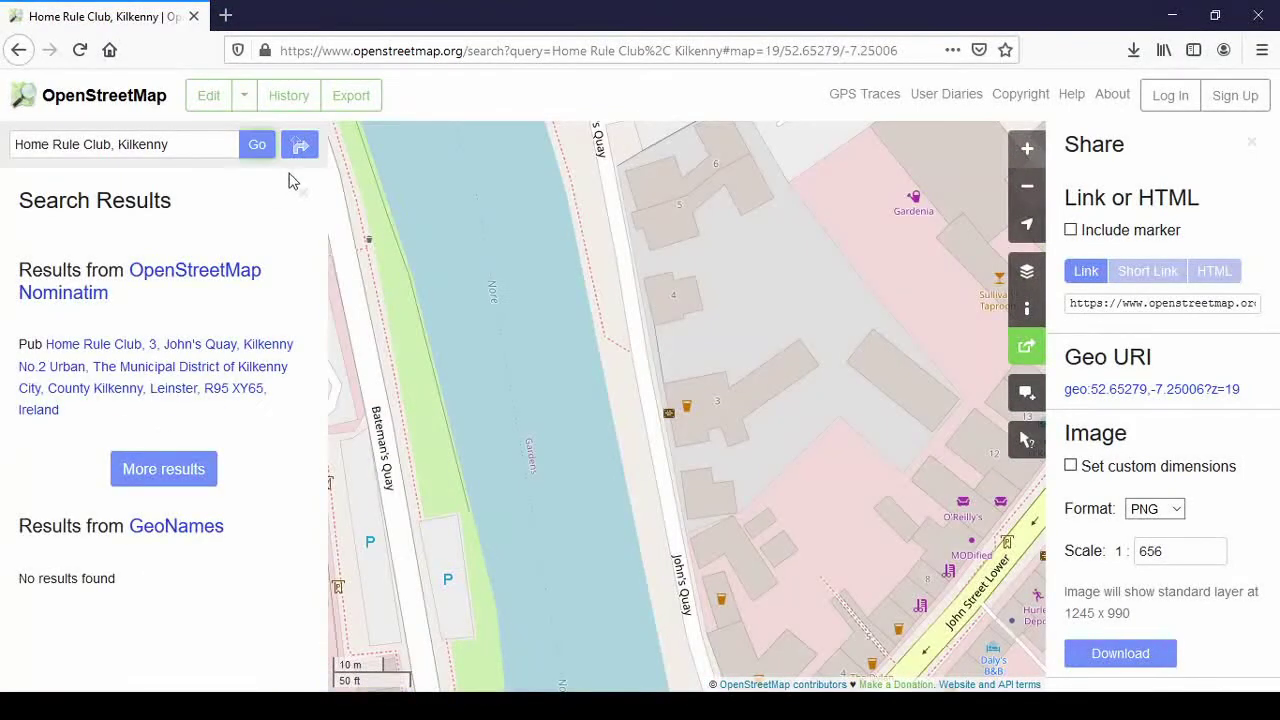
click(165, 355)
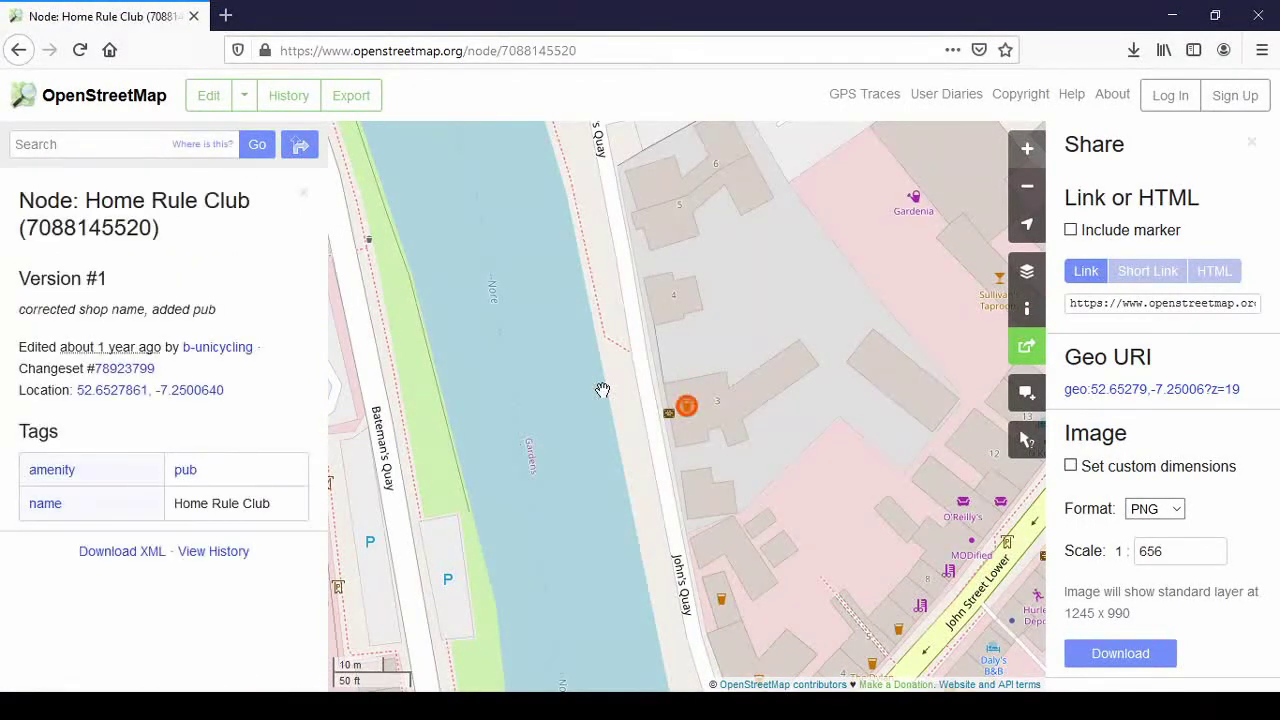
- Include a marker at the Home Rule Club in the shared map and copy the full link
click(1071, 231)
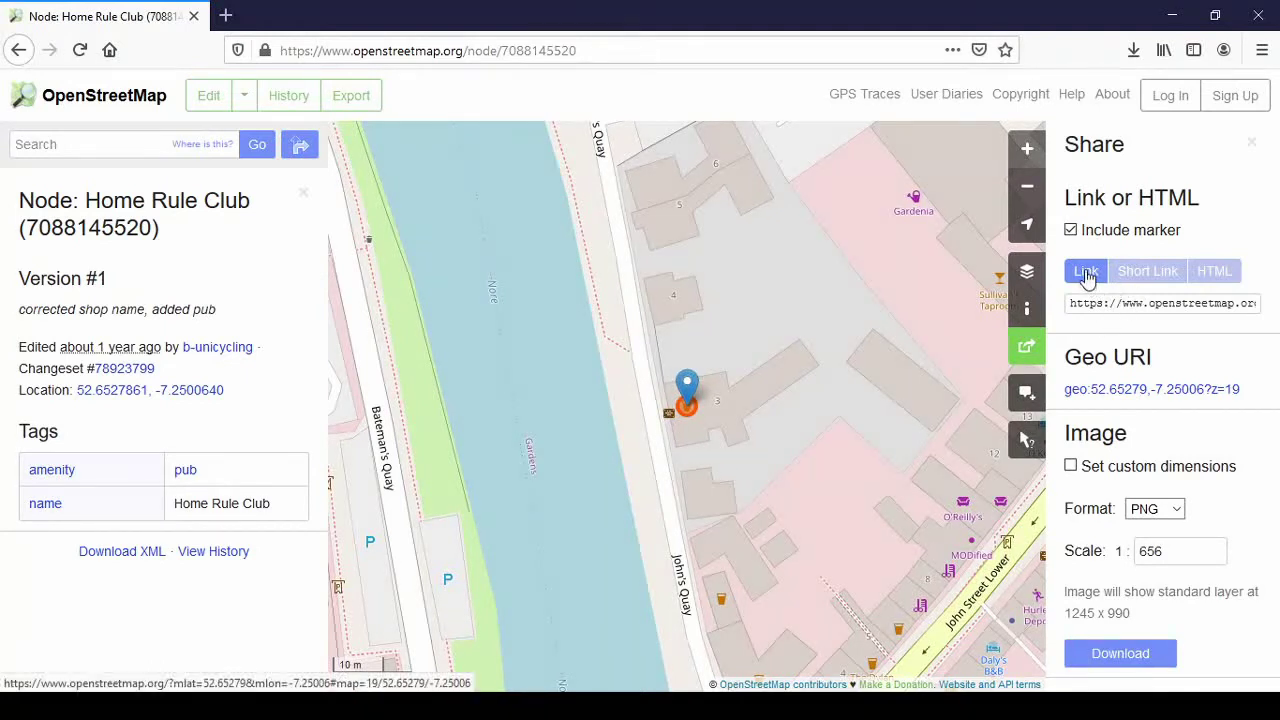
click(1099, 311)
key(ctrl+c)
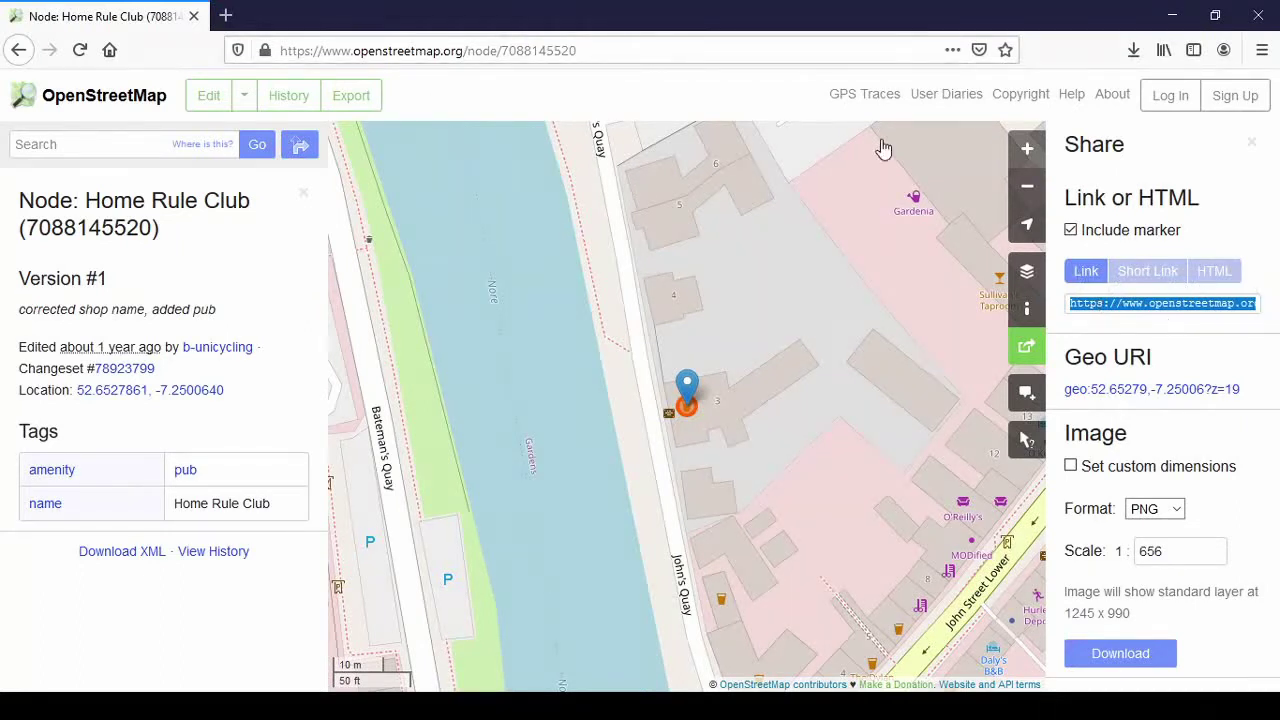
- Paste the copied full link into the browser's address bar to inspect it, and undo the paste
click(390, 50)
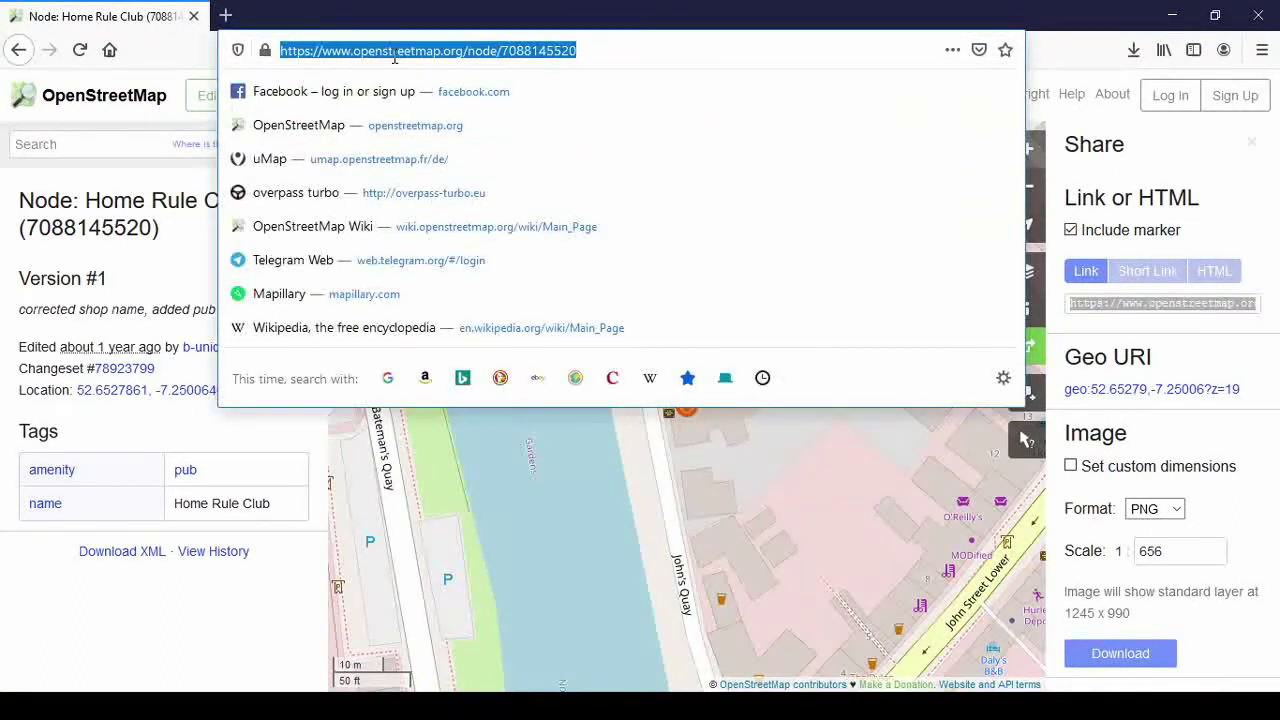
key(ctrl+v)
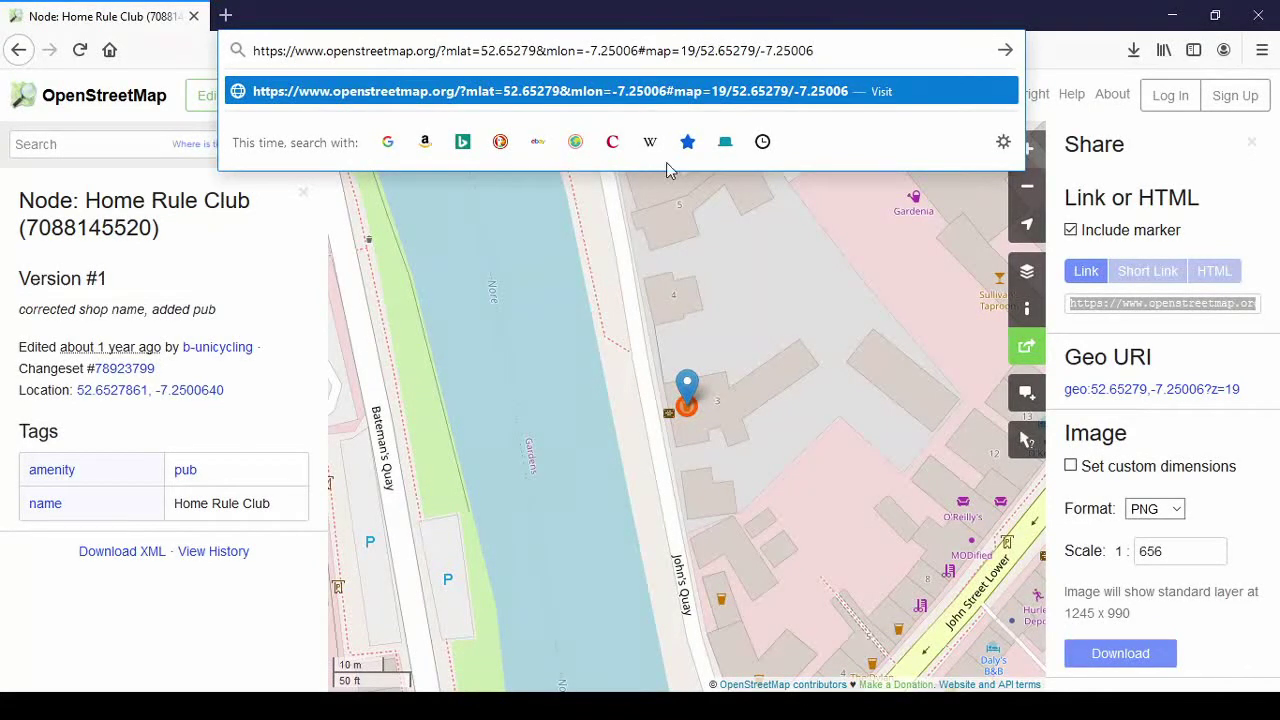
key(ctrl+z)
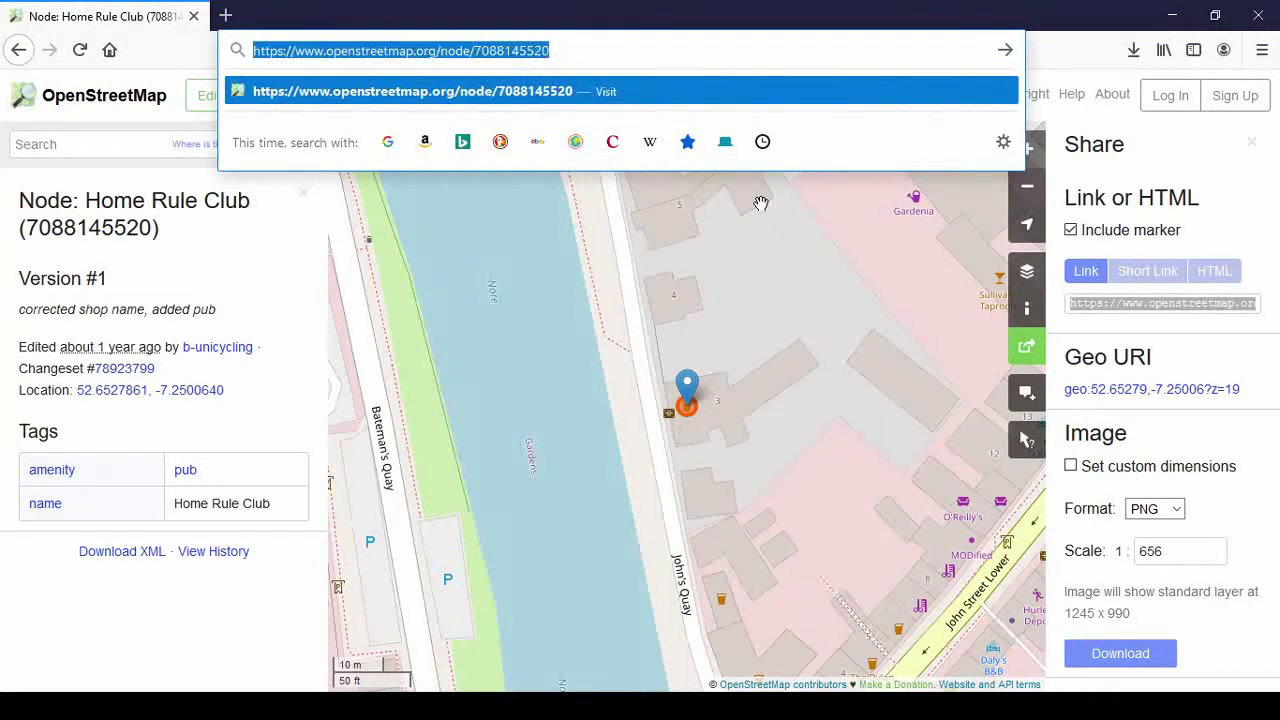
key(Escape)
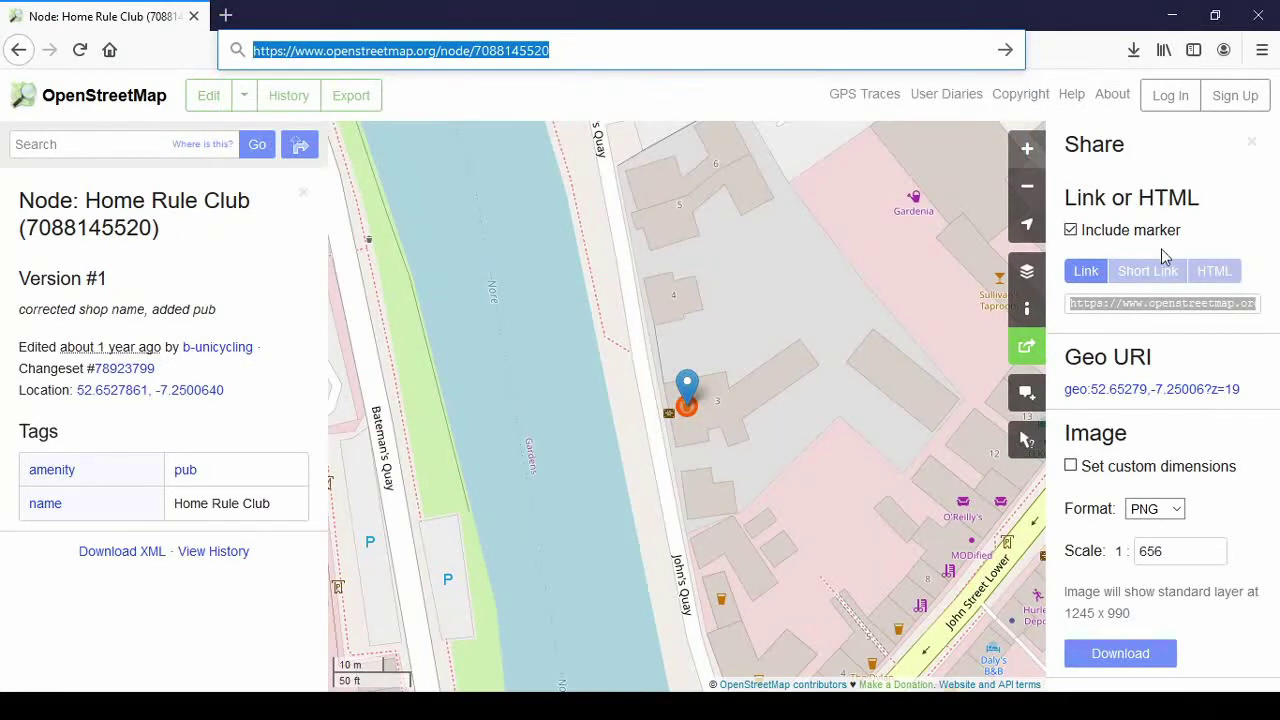
- Compare the short link with the full link, and paste the short one into the address bar to inspect its node part
click(1150, 271)
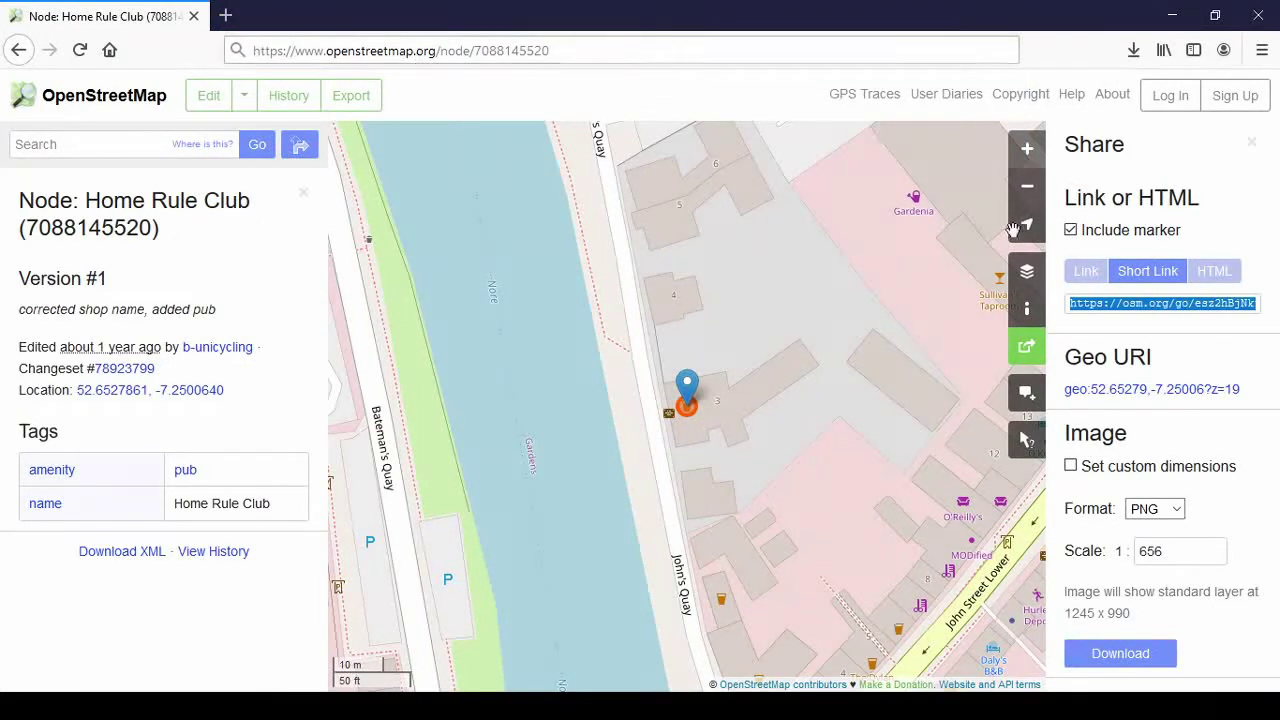
click(1094, 276)
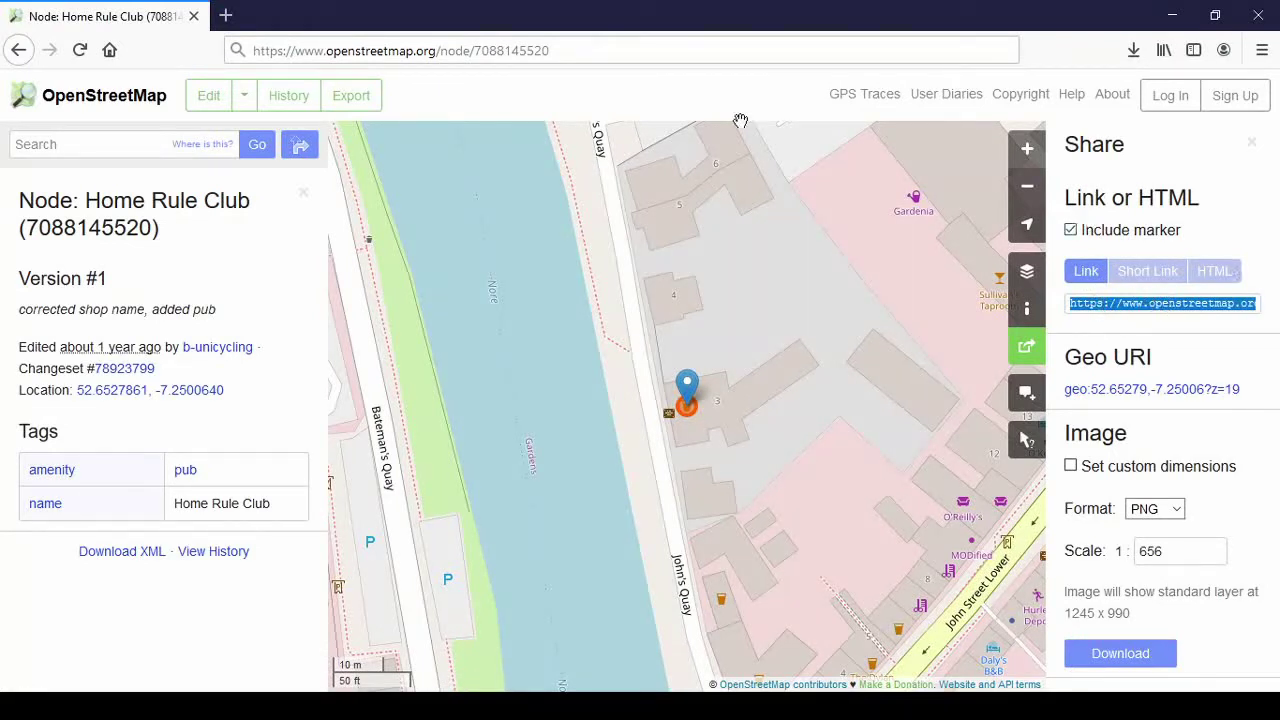
click(1148, 271)
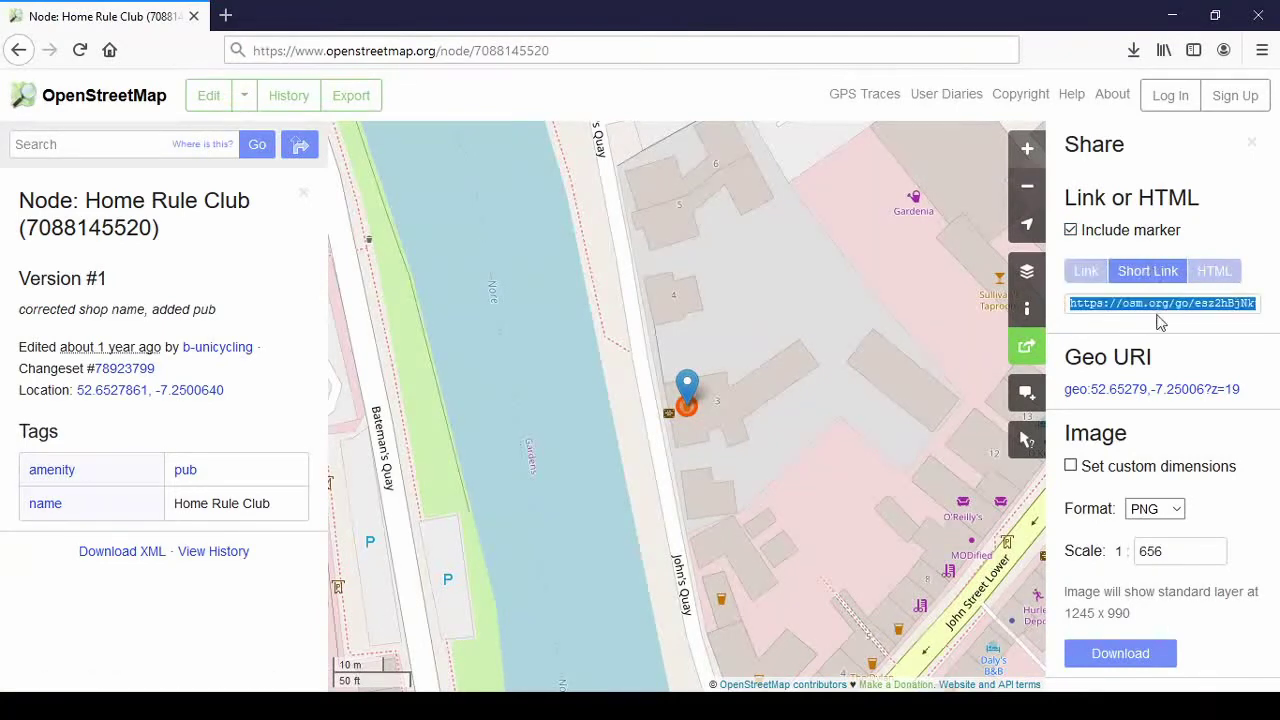
click(420, 48)
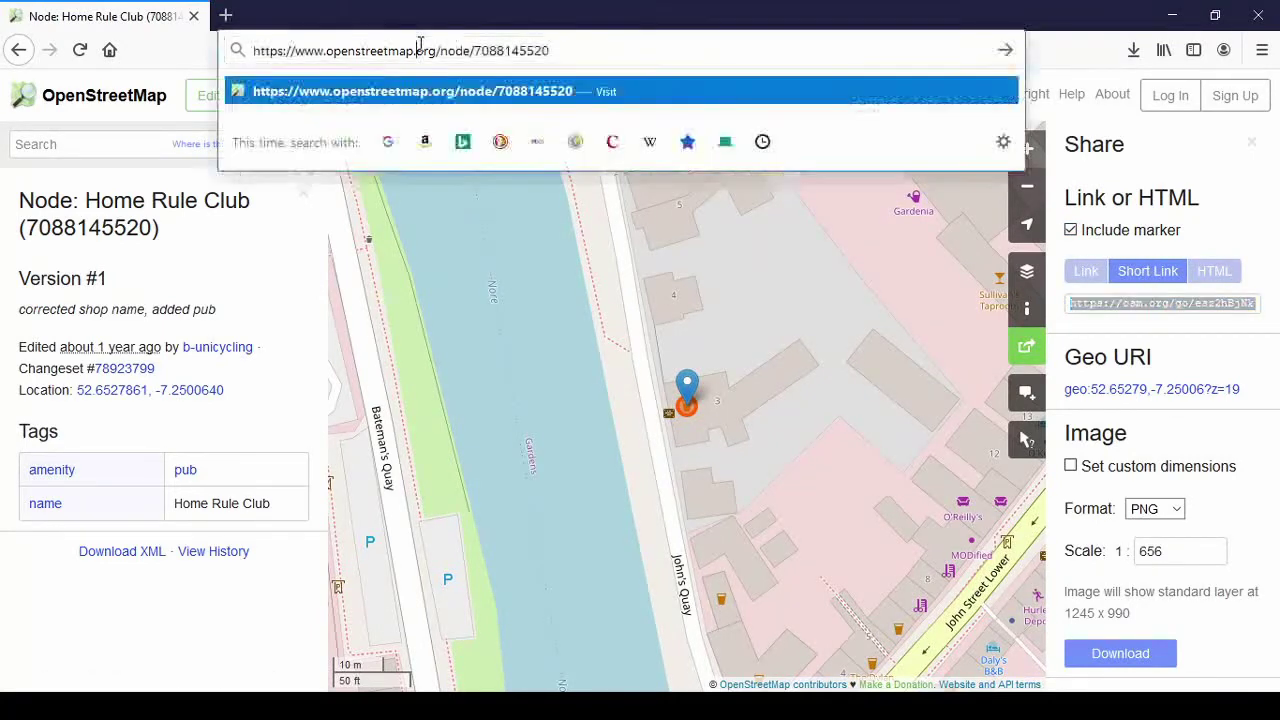
key(ctrl+v)
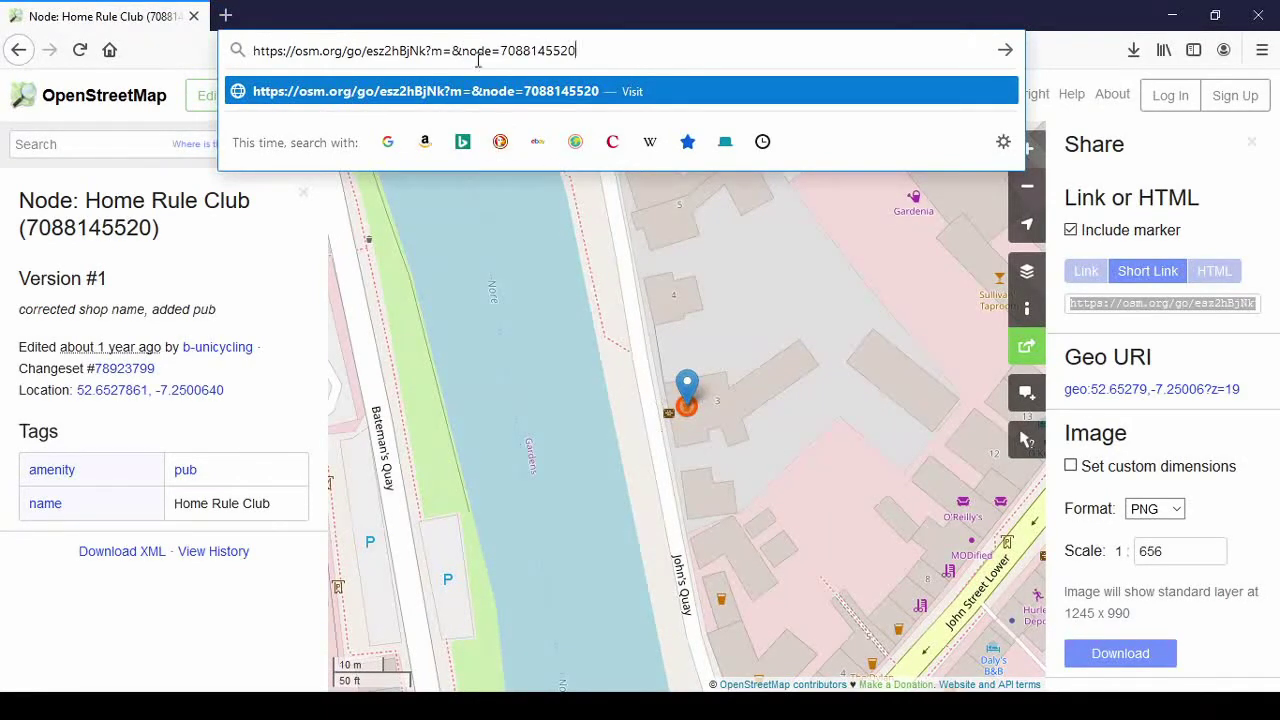
drag(470, 48, 583, 49)
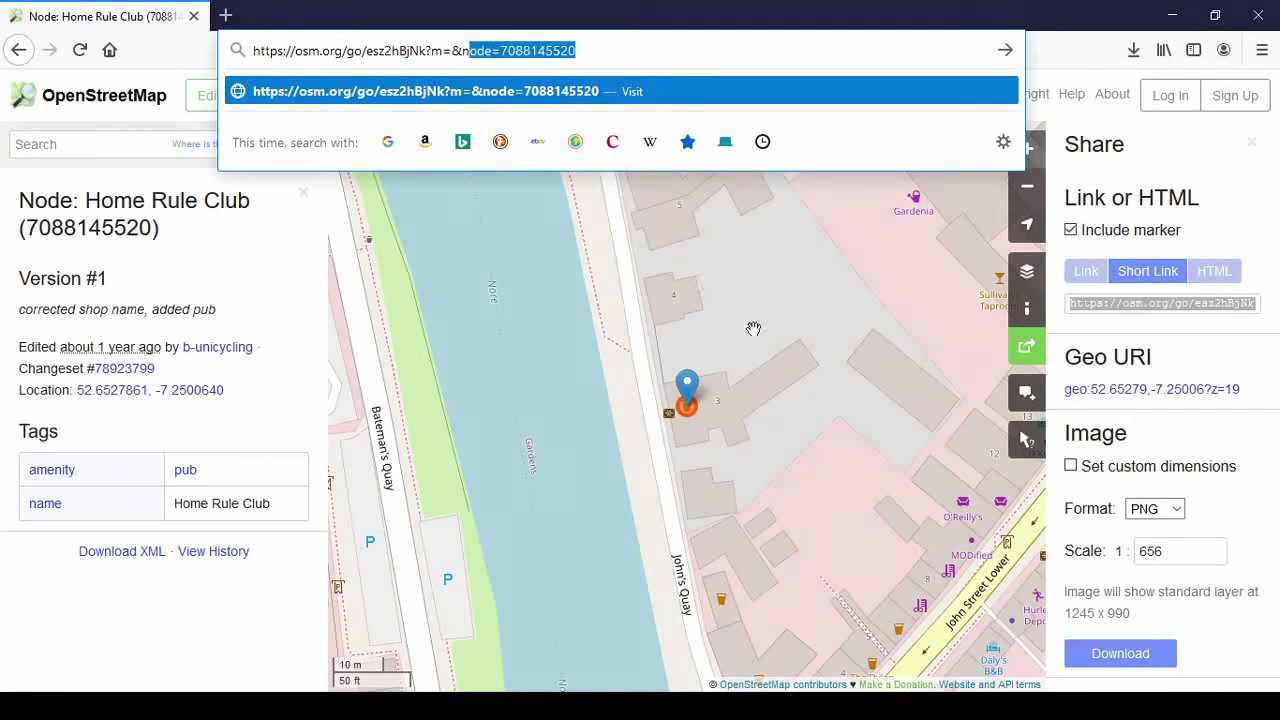
- Switch the share format to HTML and review the embed code from its beginning
click(1214, 274)
click(1213, 272)
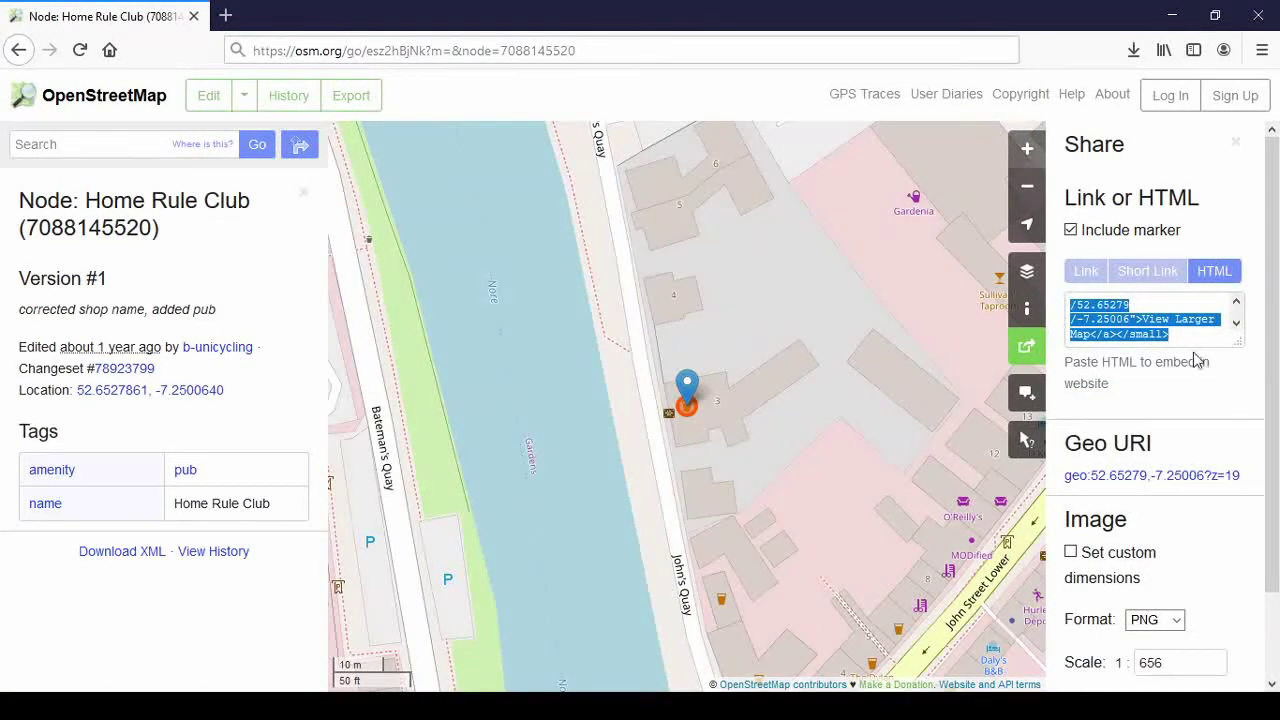
scroll(1192, 330, up, 5)
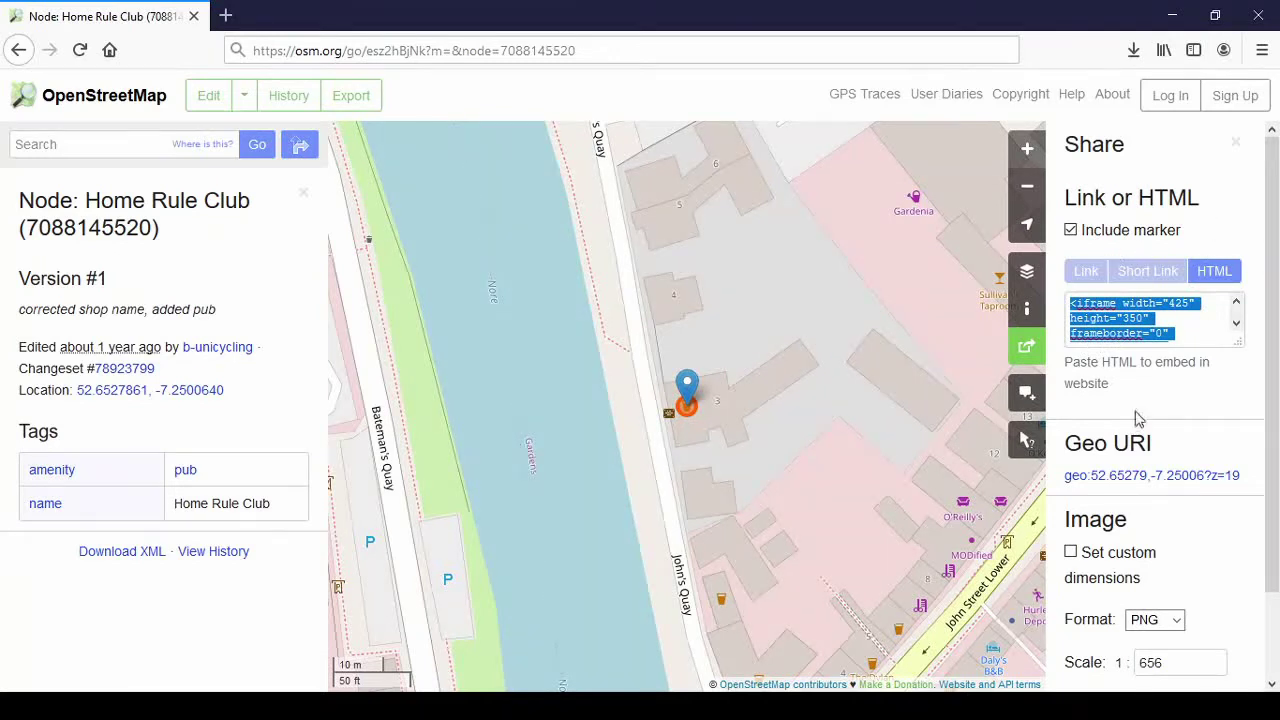
- Turn on custom image dimensions and enlarge the export area around the Home Rule Club marker to about 1032 x 821
scroll(1203, 396, down, 2)
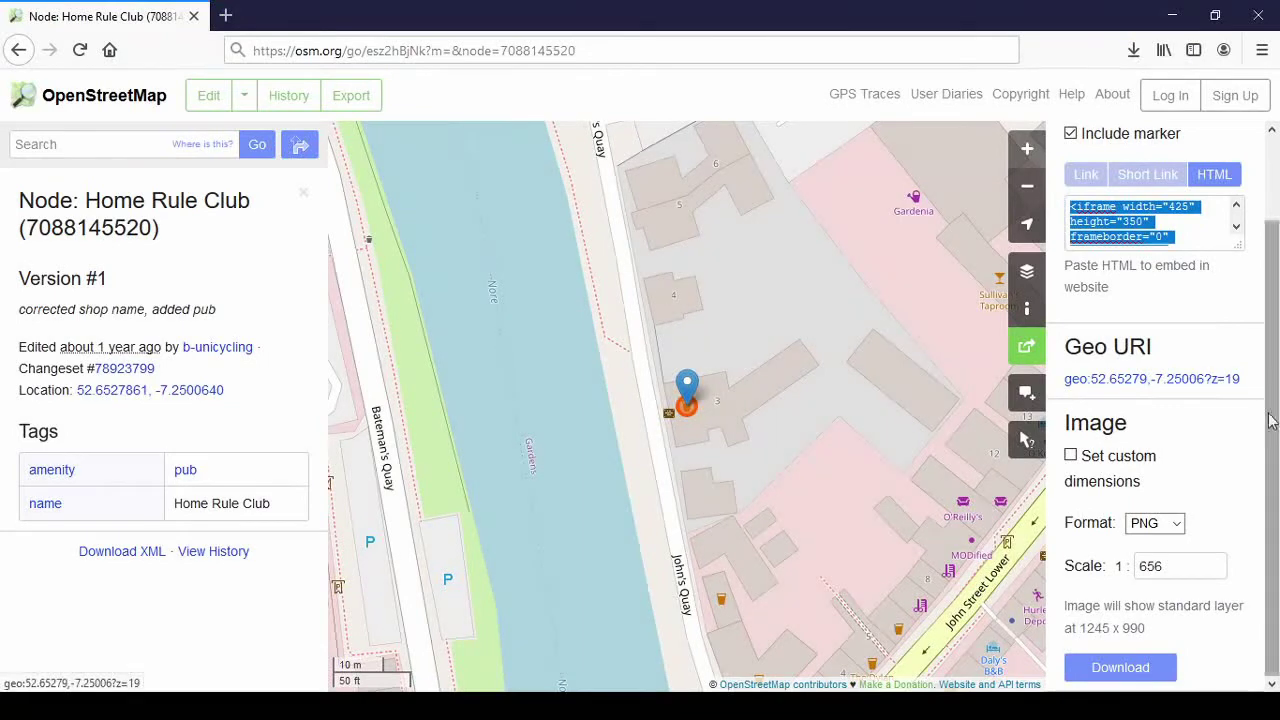
click(1071, 457)
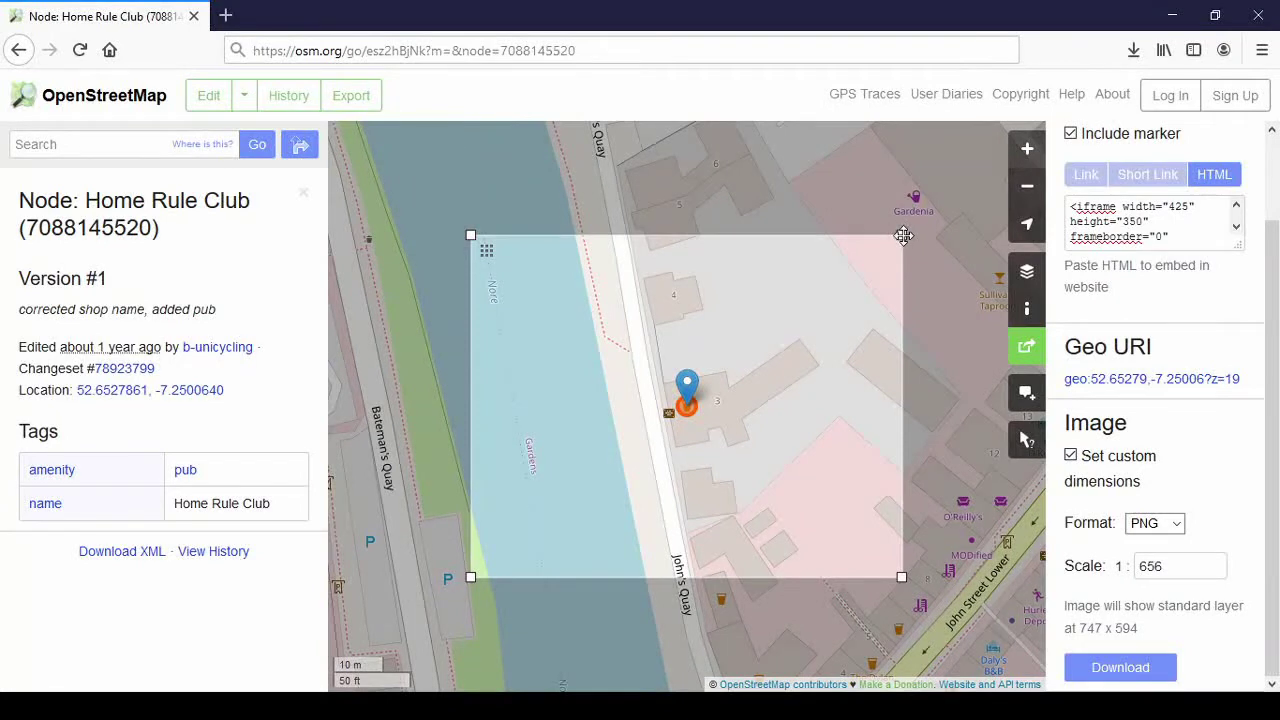
drag(471, 236, 390, 176)
drag(905, 578, 992, 634)
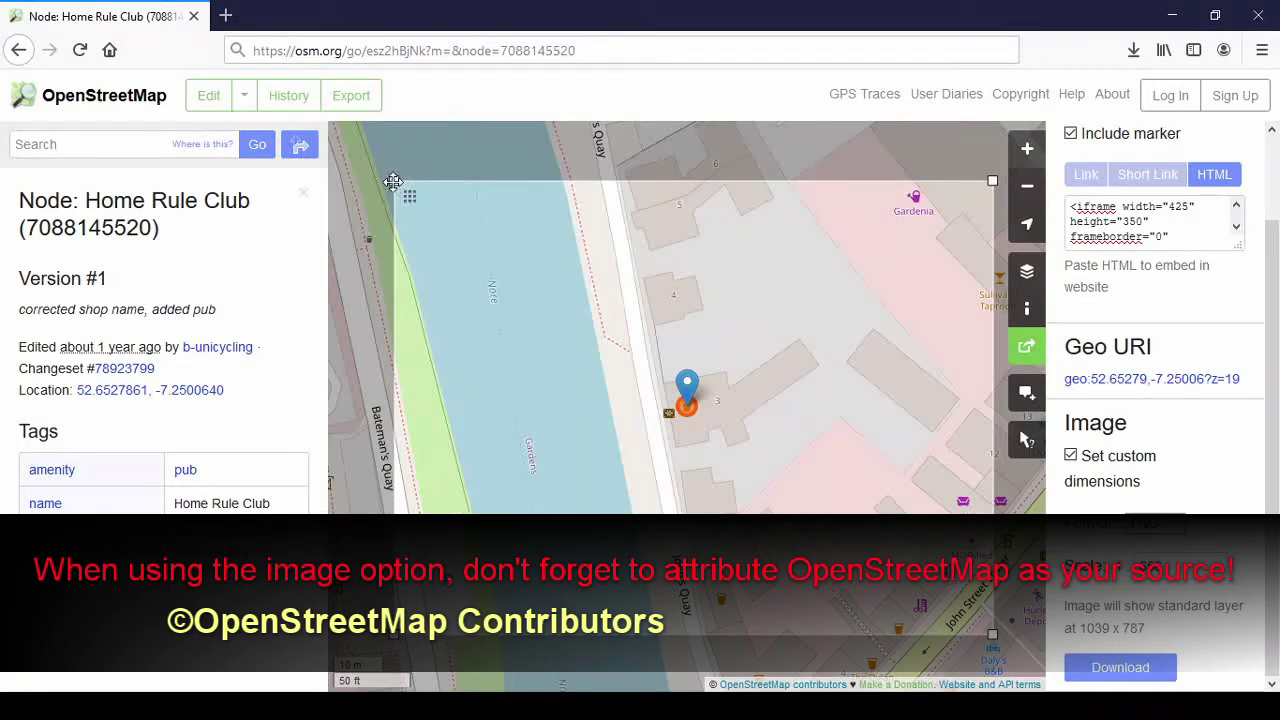
mouse_move(395, 181)
mouse_down()
mouse_move(348, 126)
mouse_move(432, 205)
mouse_move(362, 182)
mouse_move(405, 161)
mouse_move(381, 191)
mouse_up()
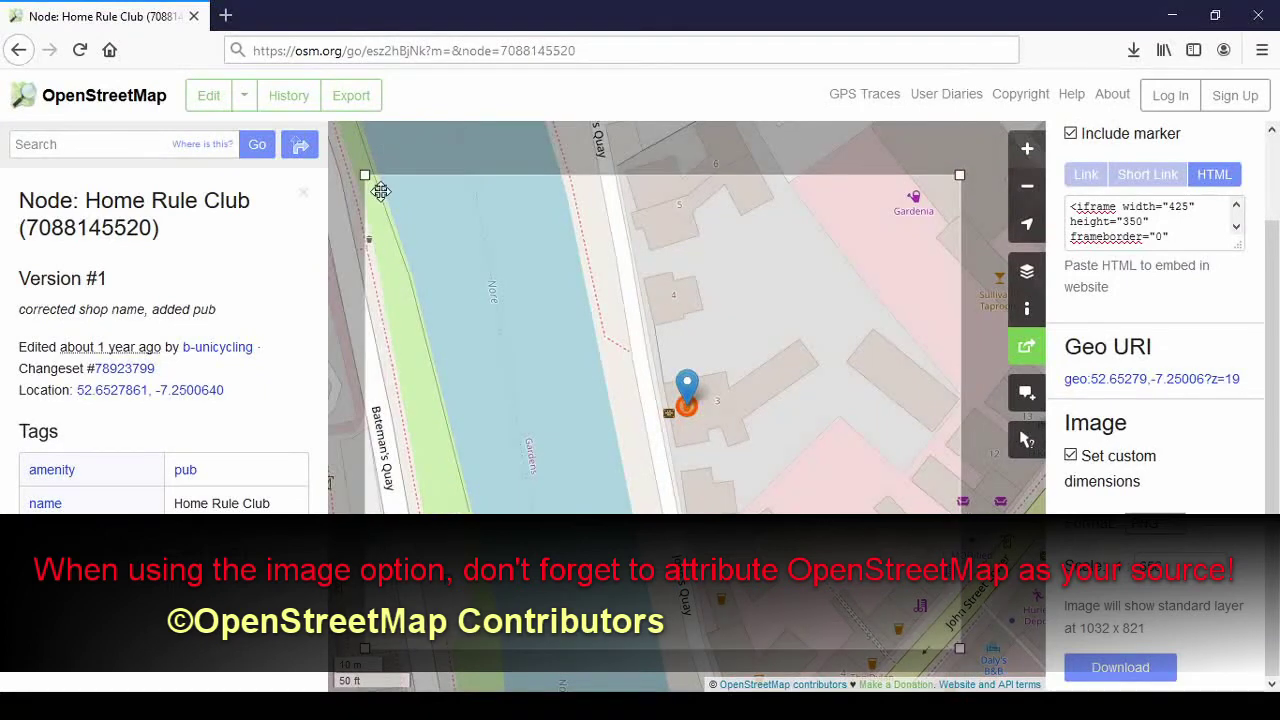
- Close the node details, and fit the image export area between John's Quay and John Street Lower at about 962 x 727
click(306, 199)
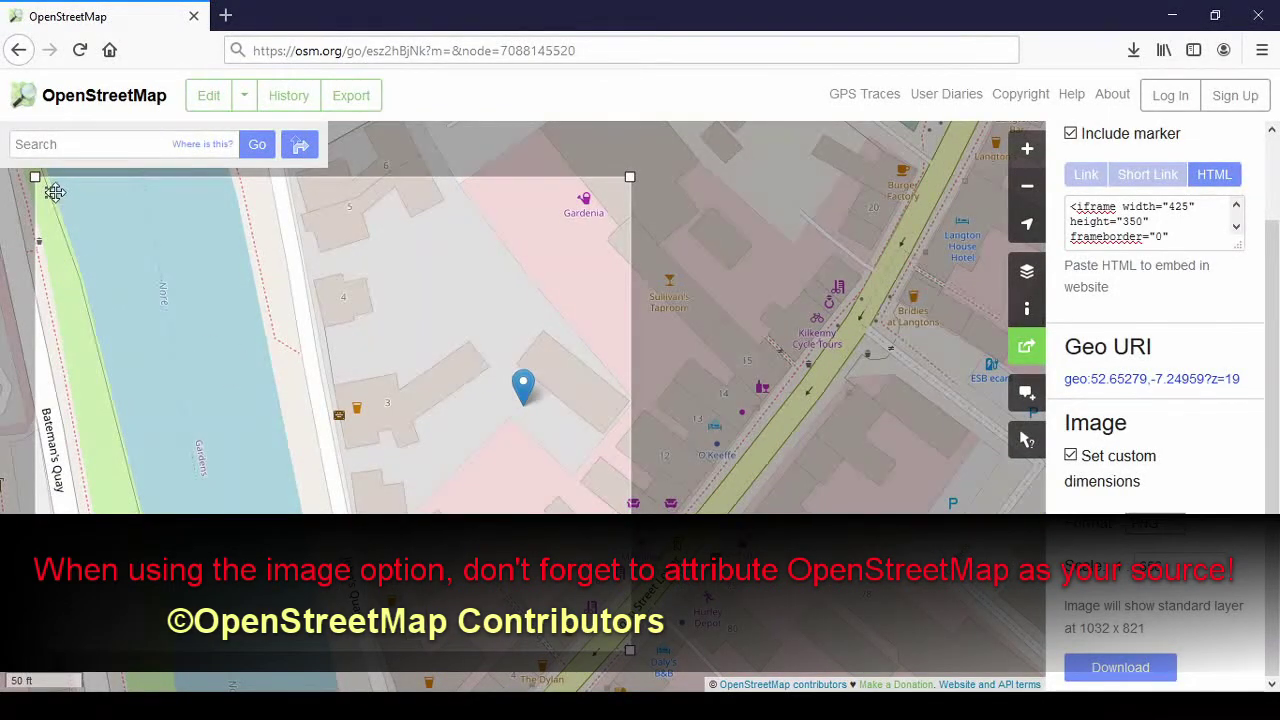
drag(105, 205, 359, 240)
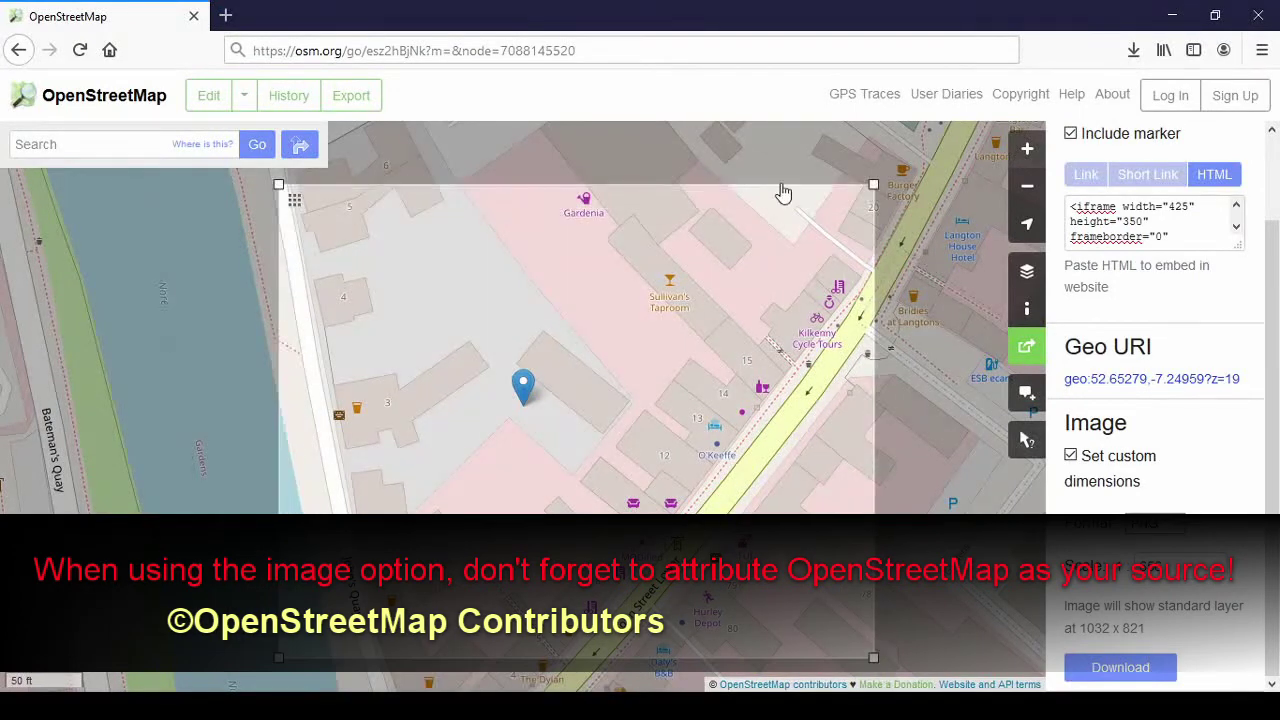
drag(876, 183, 815, 231)
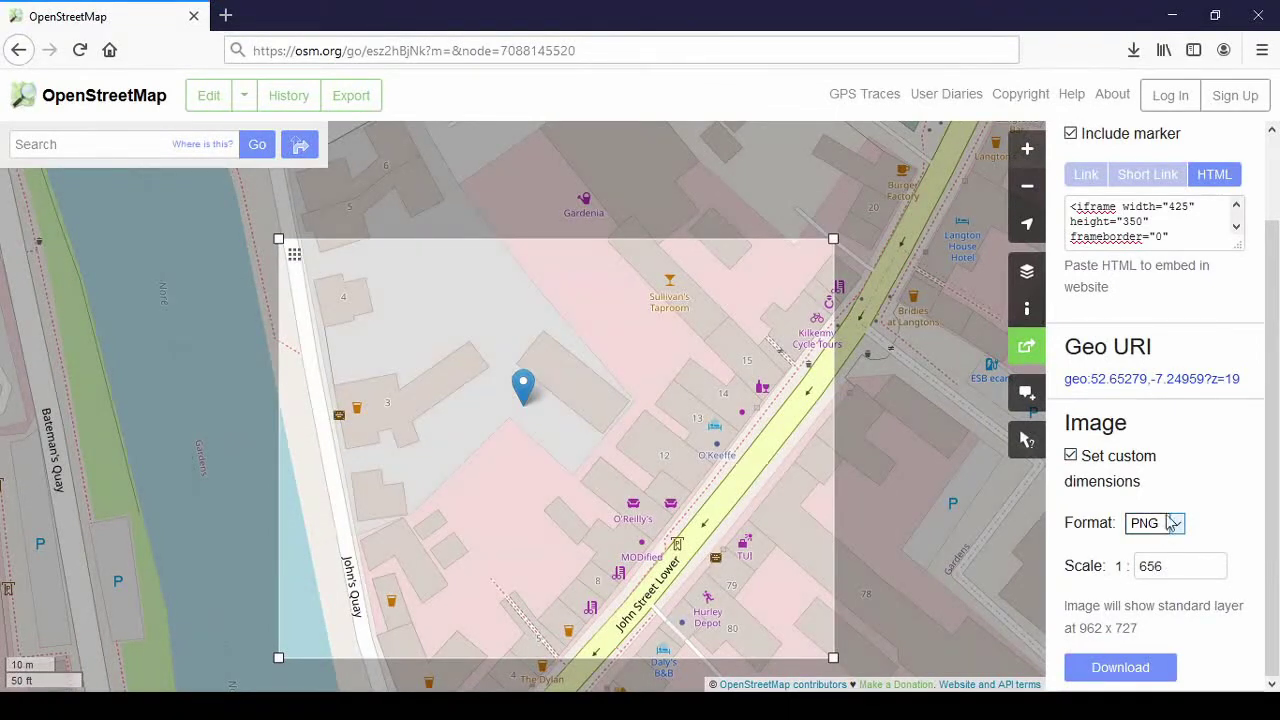
- Keep PNG as the image format, set the scale to 1:500 and download the map image
click(1174, 522)
double_click(1180, 566)
text(500)
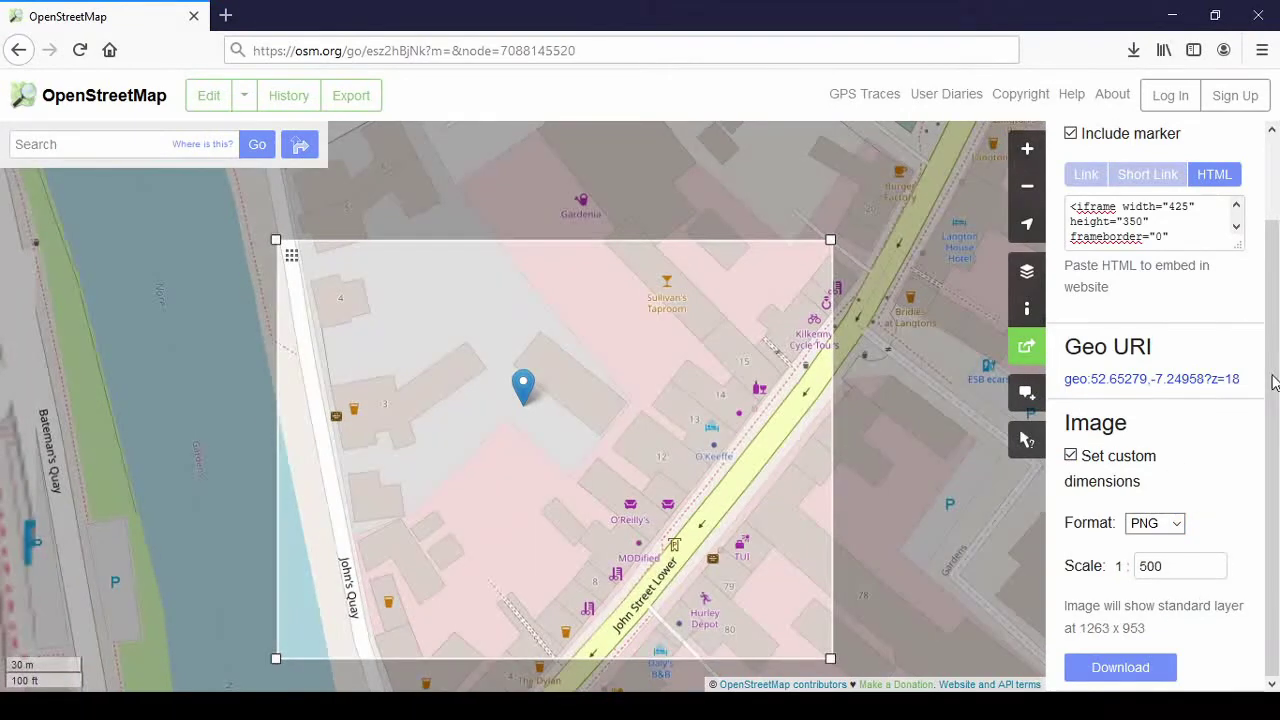
click(1145, 672)
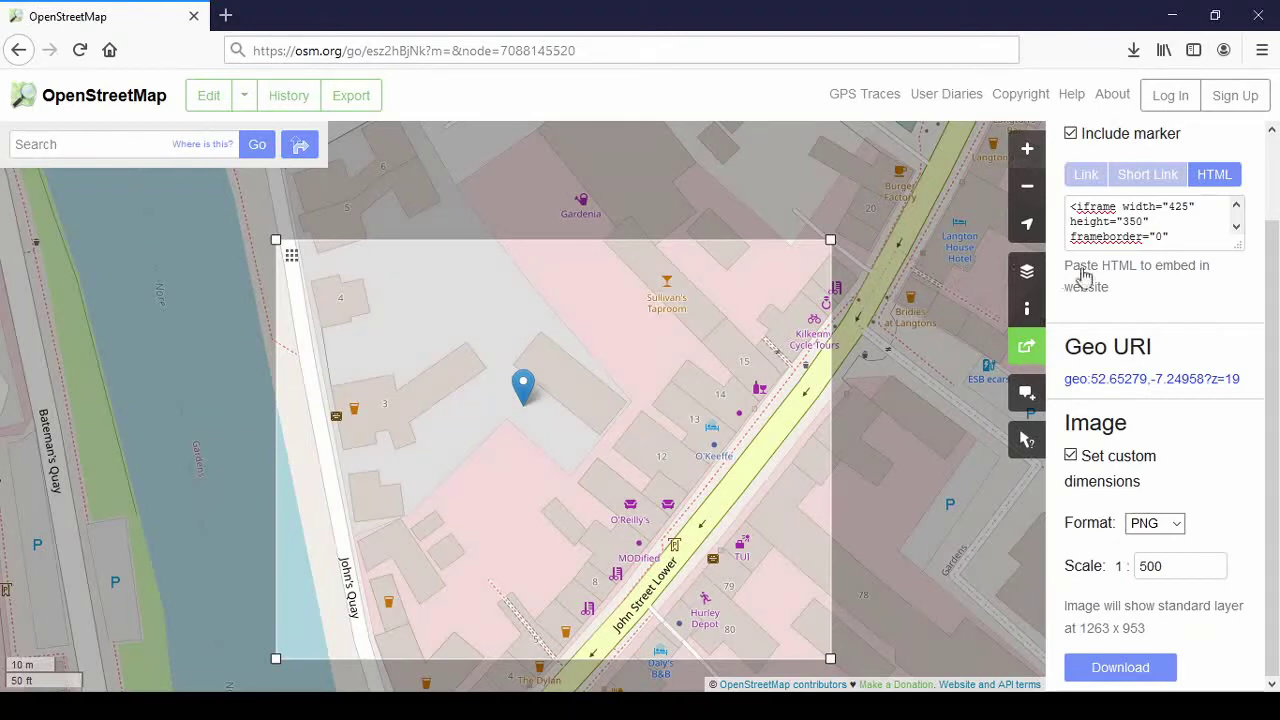
- Look over the link, HTML and image sharing options once more and close the Share settings
scroll(1255, 202, up, 2)
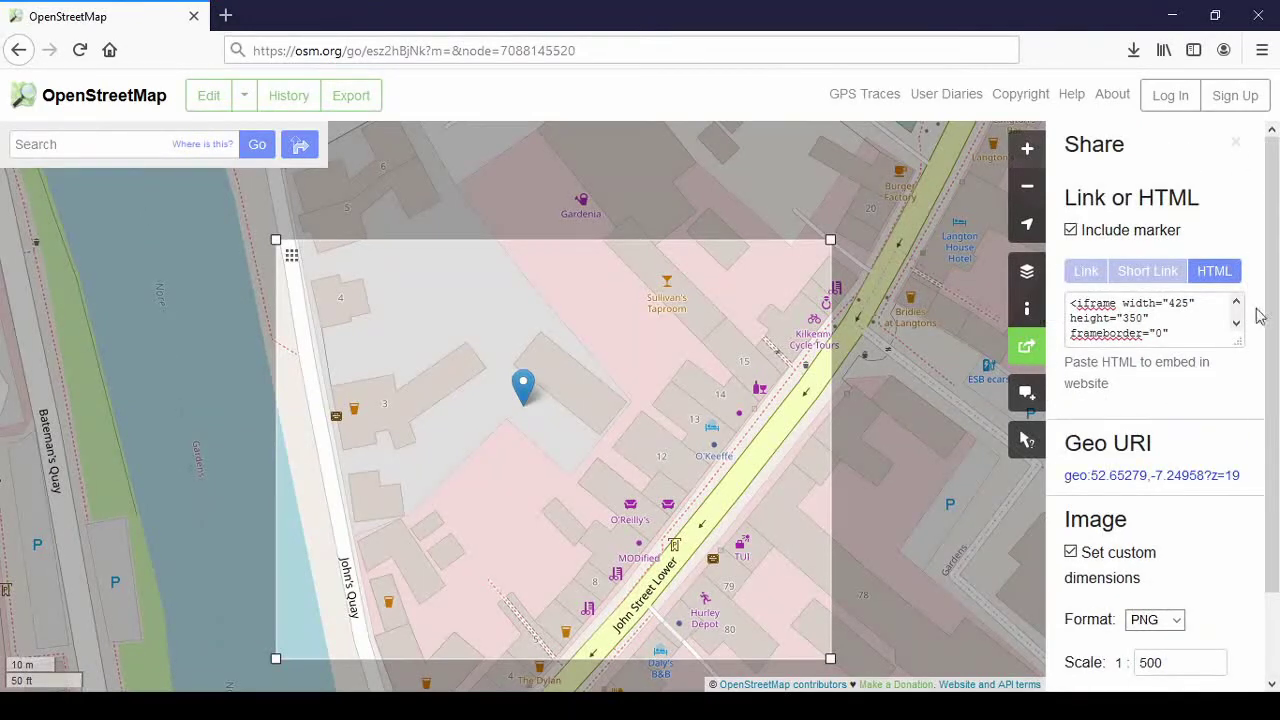
scroll(1258, 240, down, 2)
scroll(1250, 190, up, 2)
click(1240, 143)
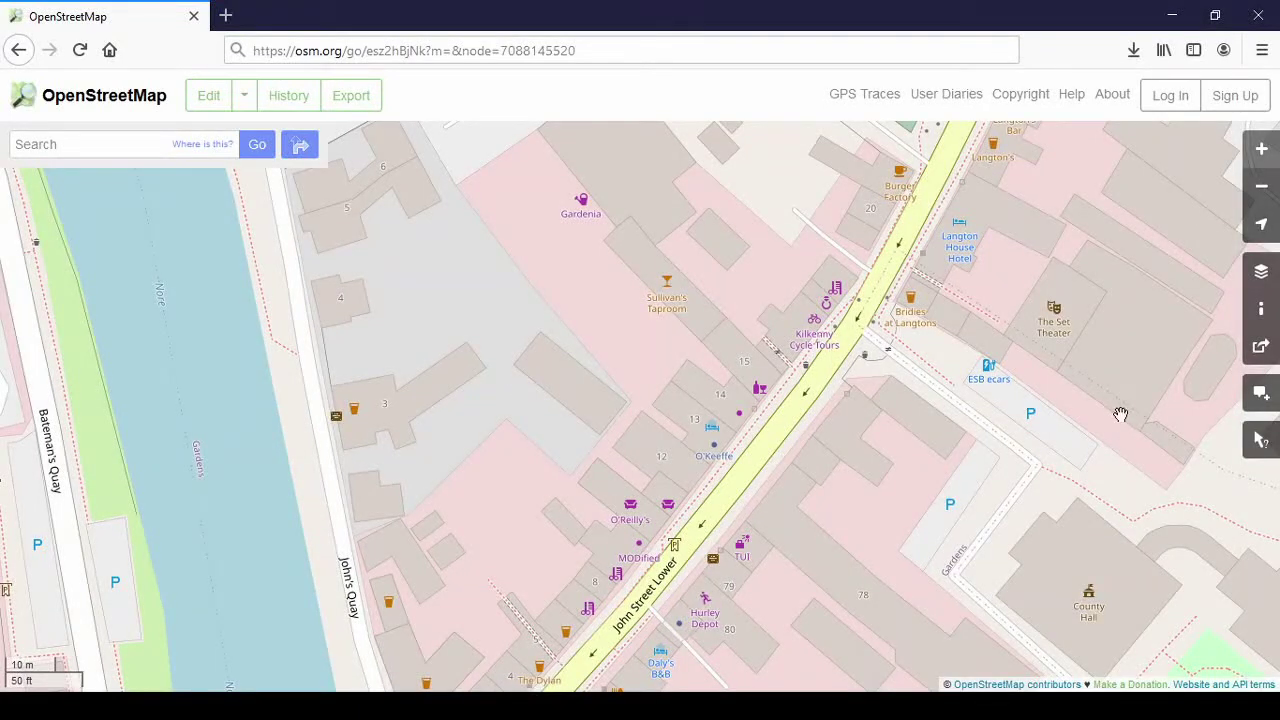
- Open the form for adding a new note to the map and close it without adding a note
click(1262, 394)
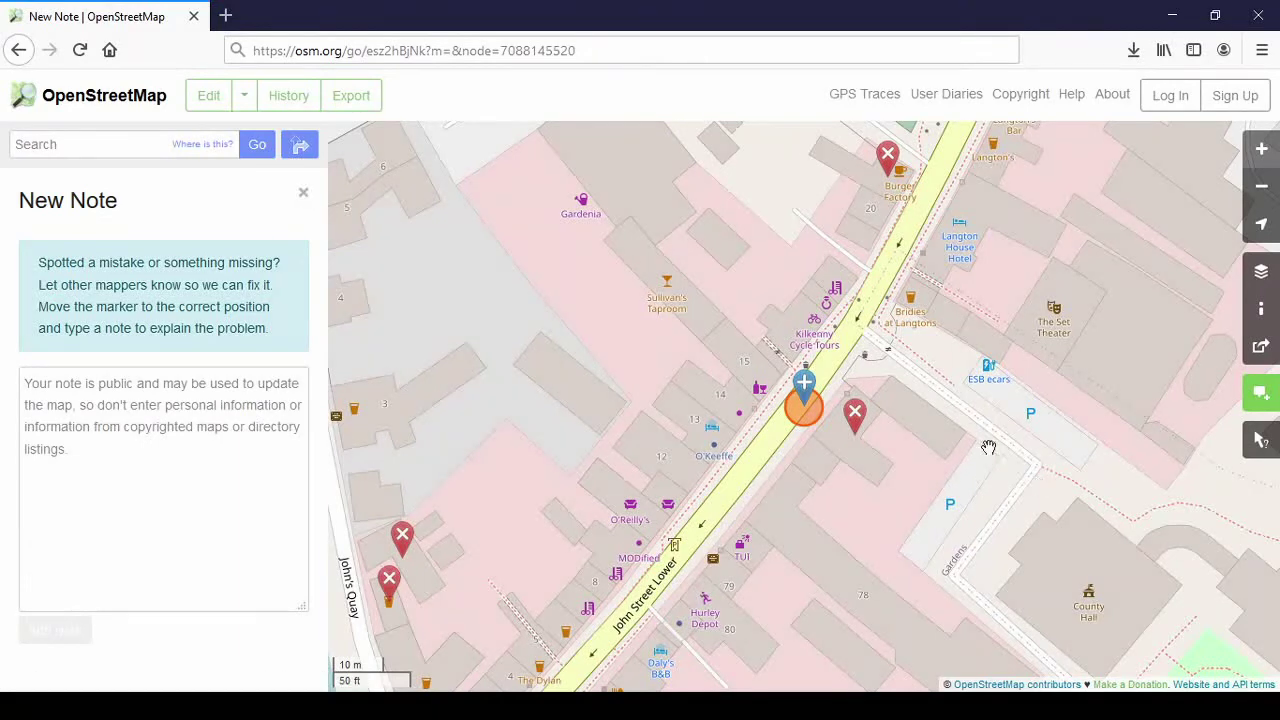
key(Escape)
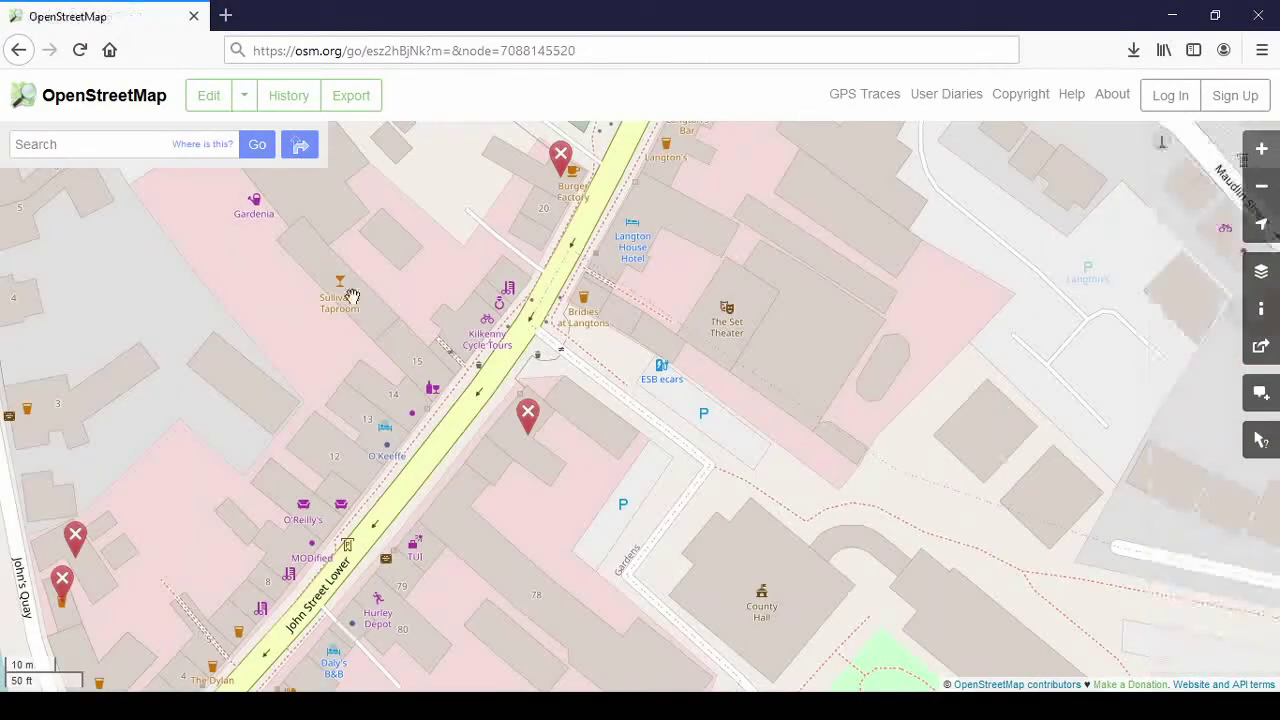
- Query the map features at The Set Theater, review the nearby and enclosing features, and close the query
click(1262, 443)
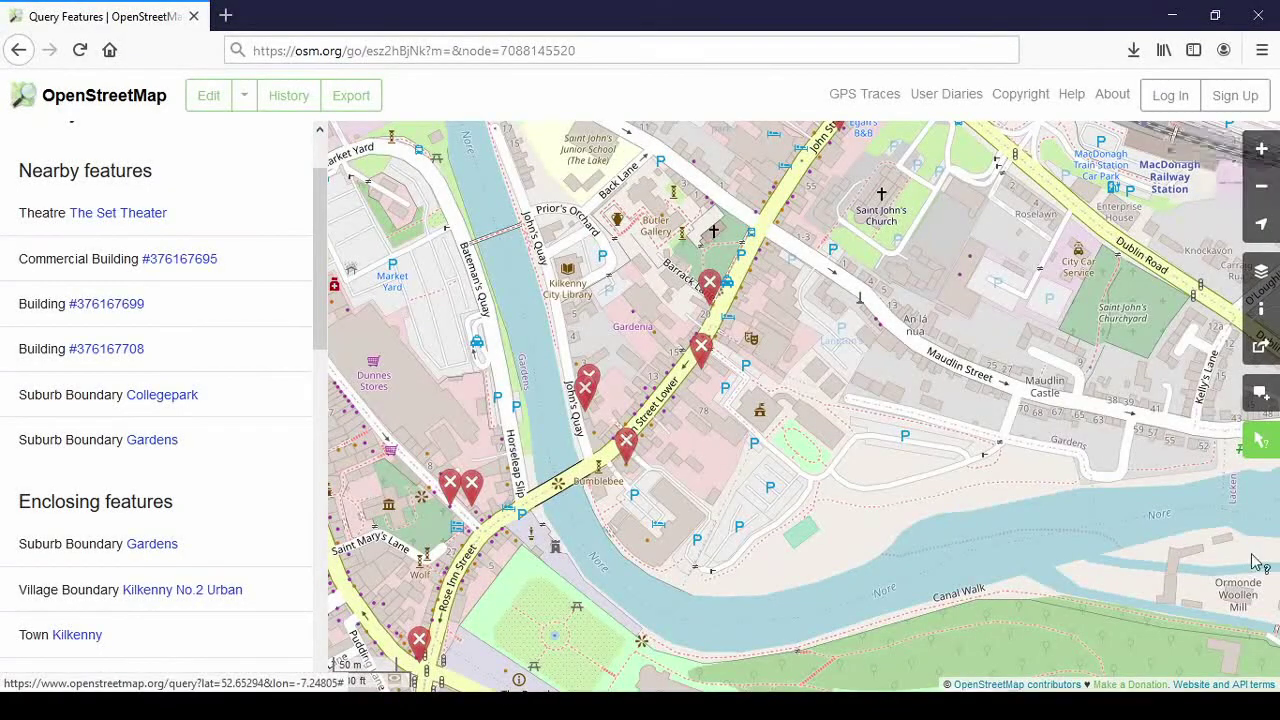
scroll(257, 189, up, 2)
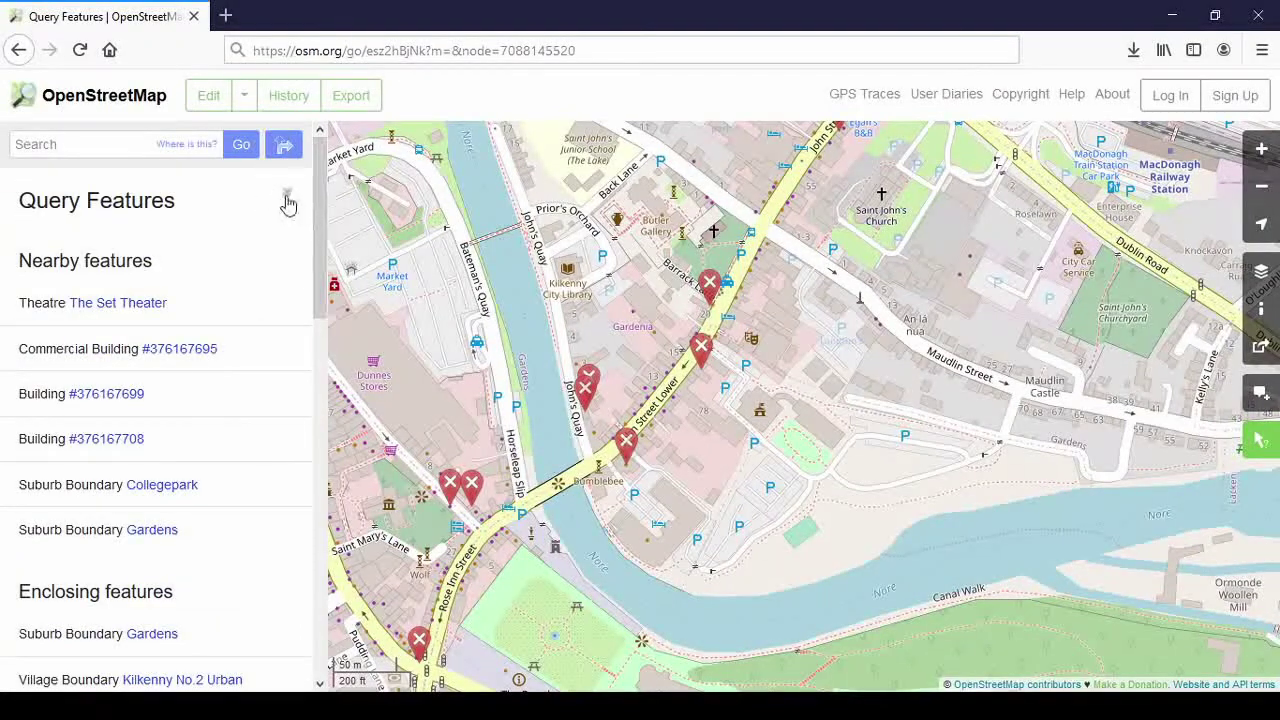
click(287, 201)
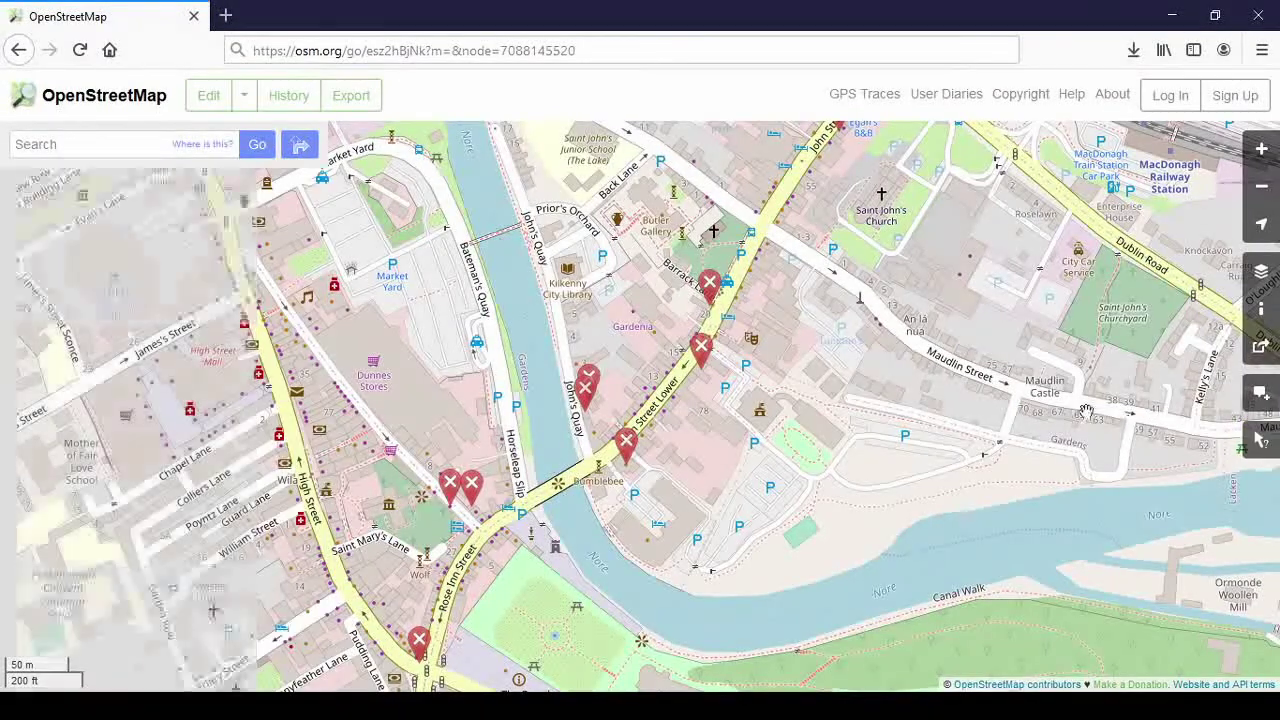